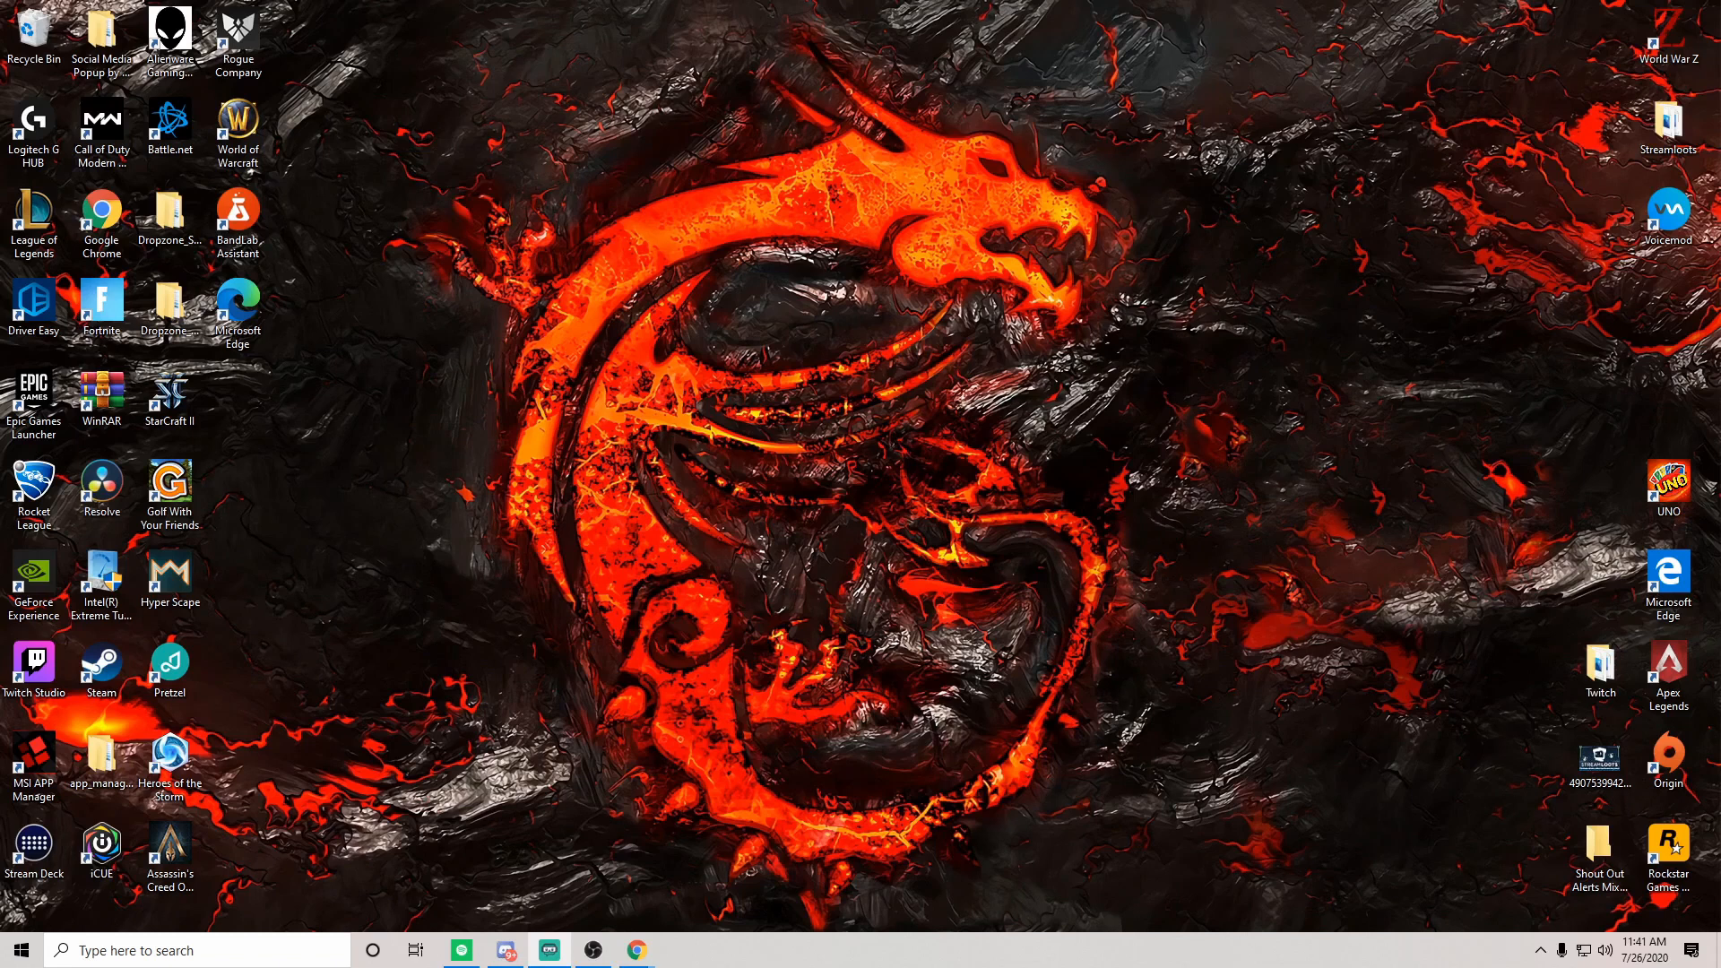
Step: Open OBS Studio, look at the OBS download site in Chrome, and return to OBS Studio
left_click(595, 954)
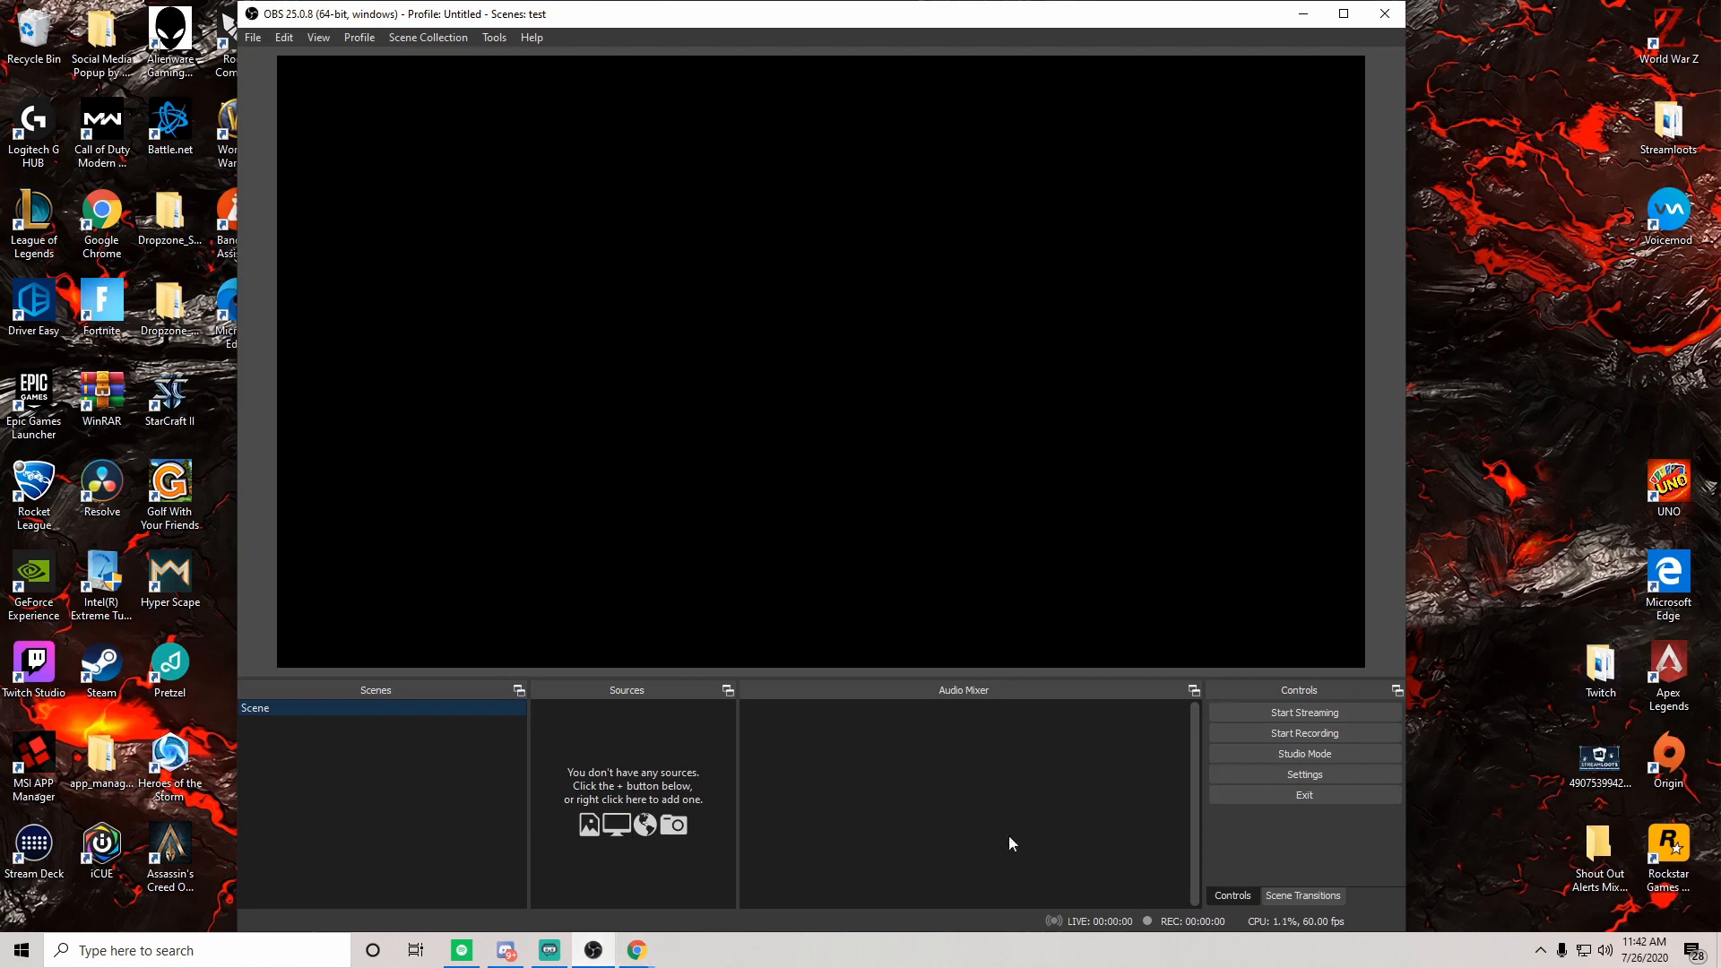
left_click(637, 952)
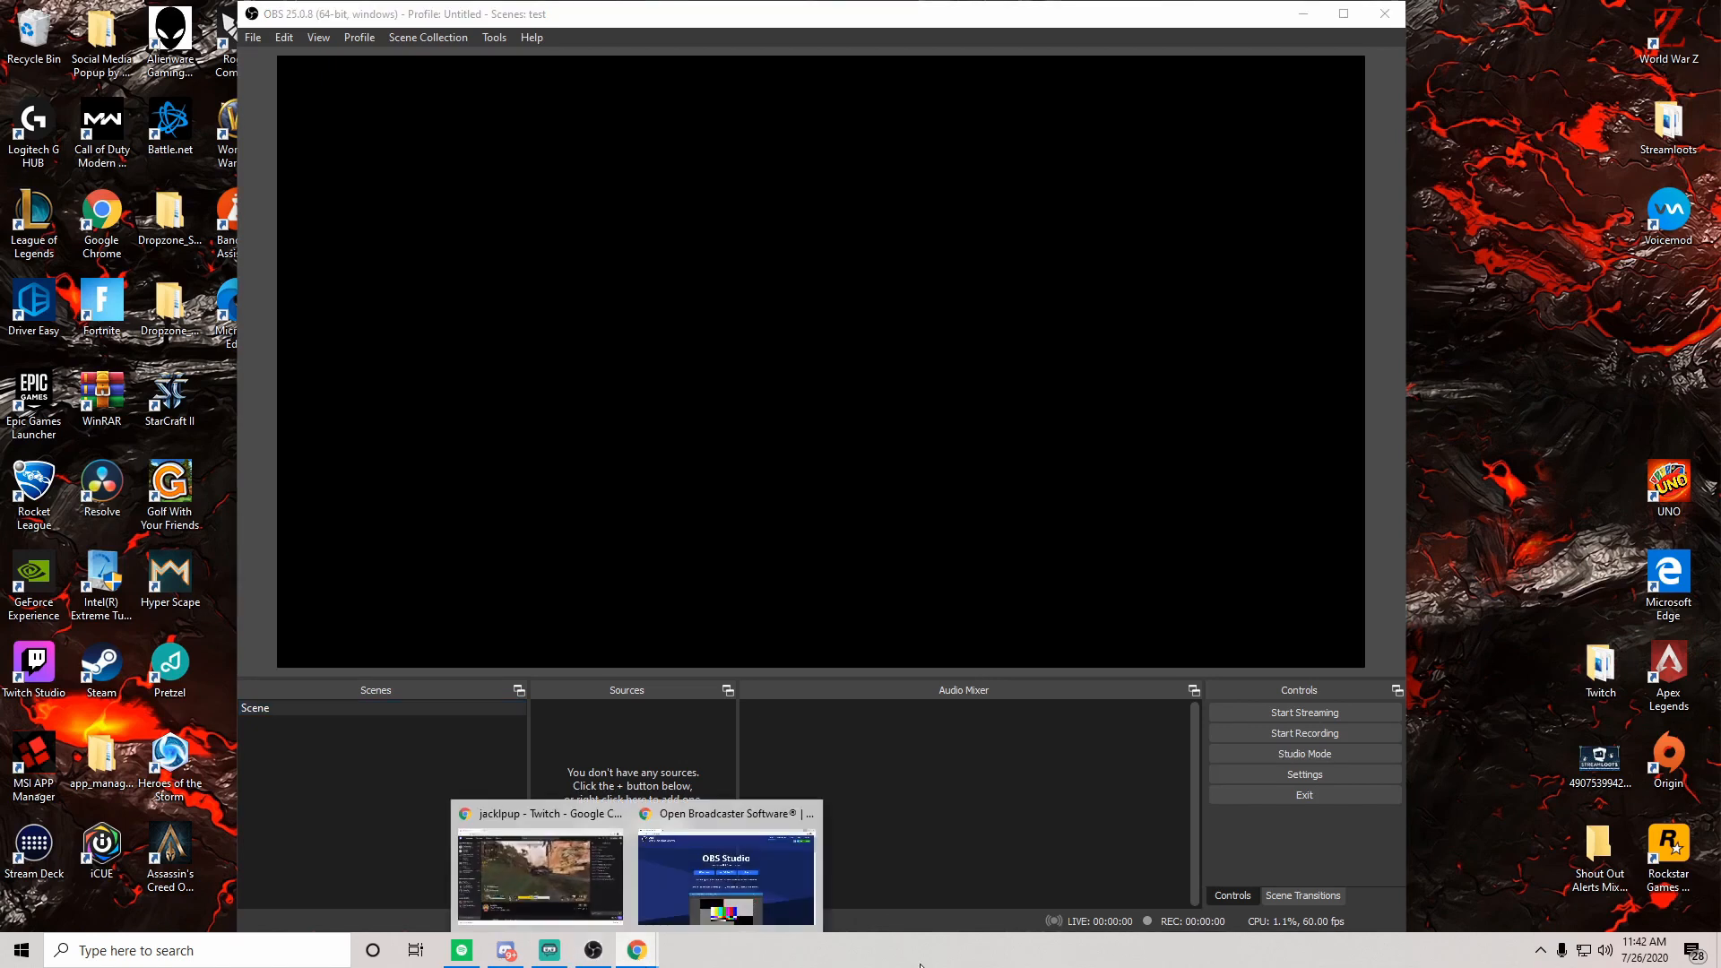
left_click(736, 890)
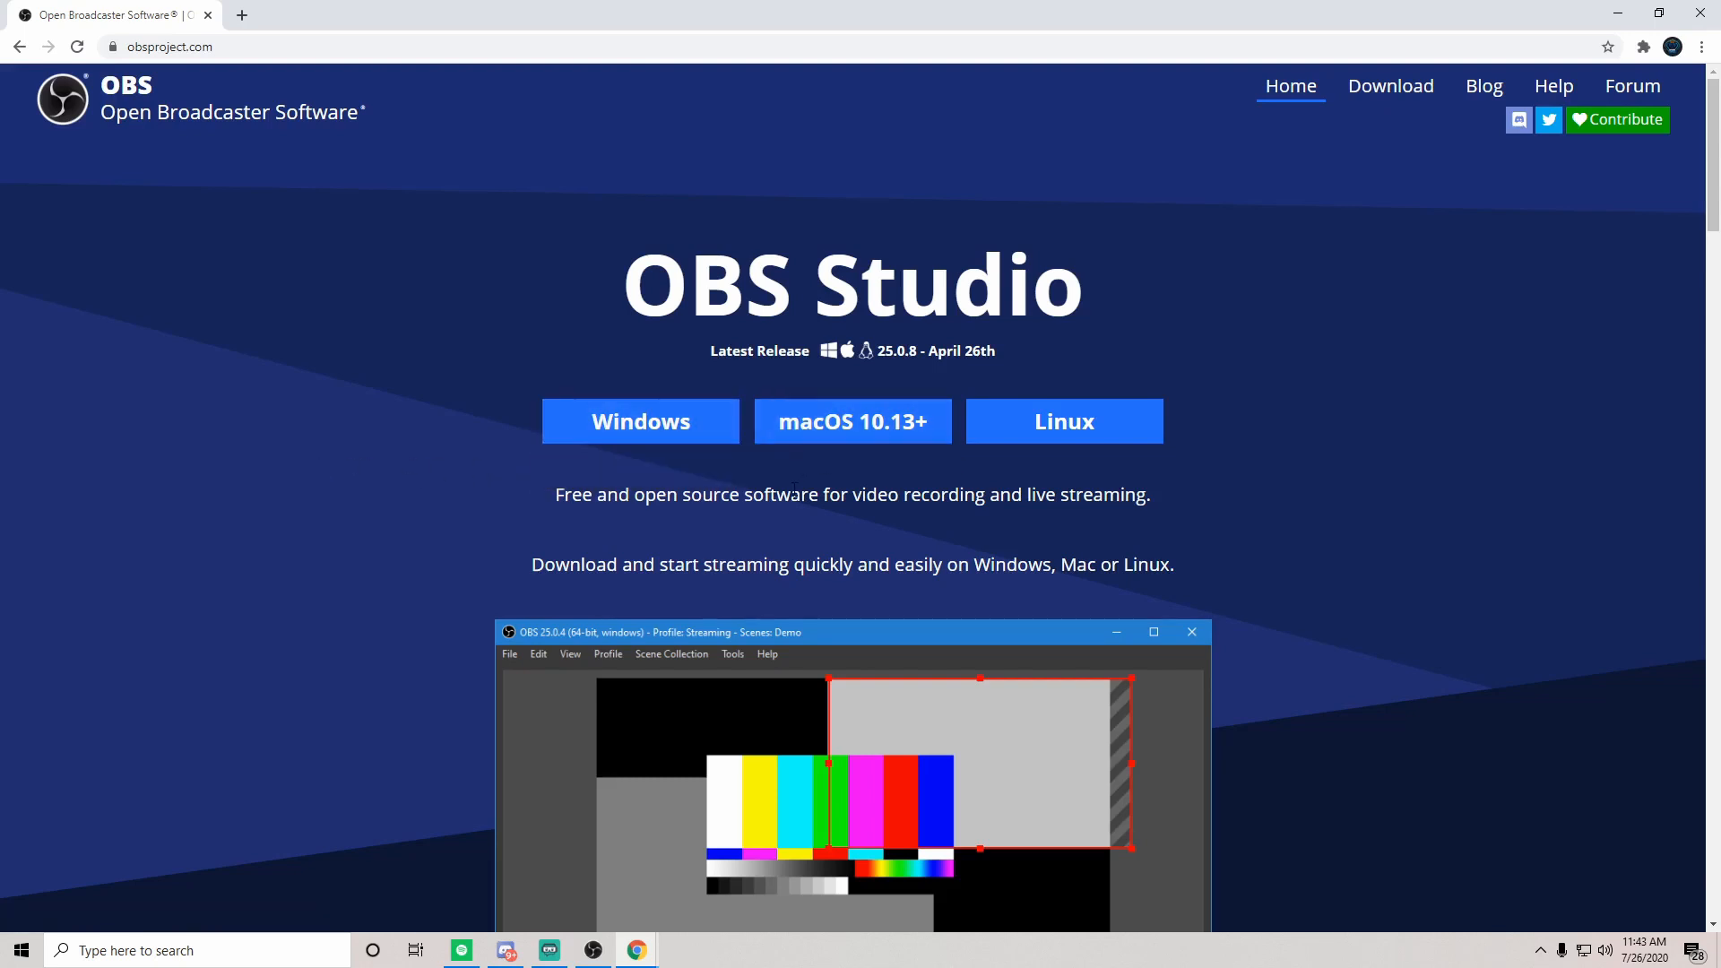
left_click(593, 950)
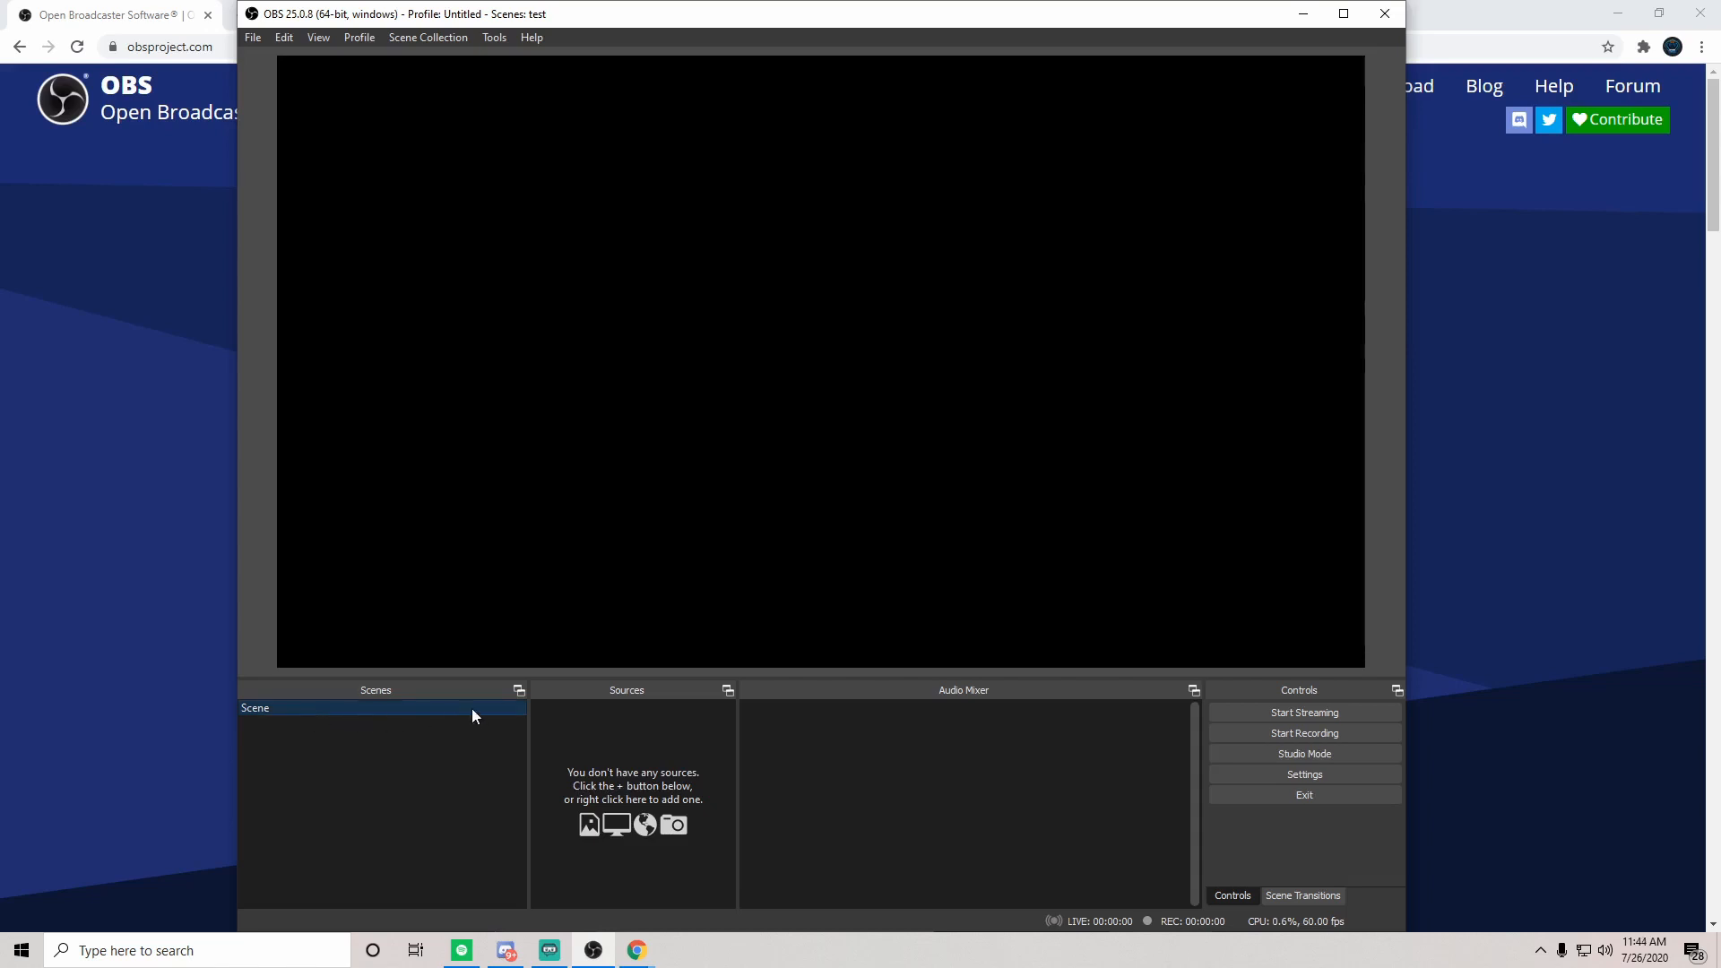
Step: Rename the existing scene as Starting
right_click(338, 707)
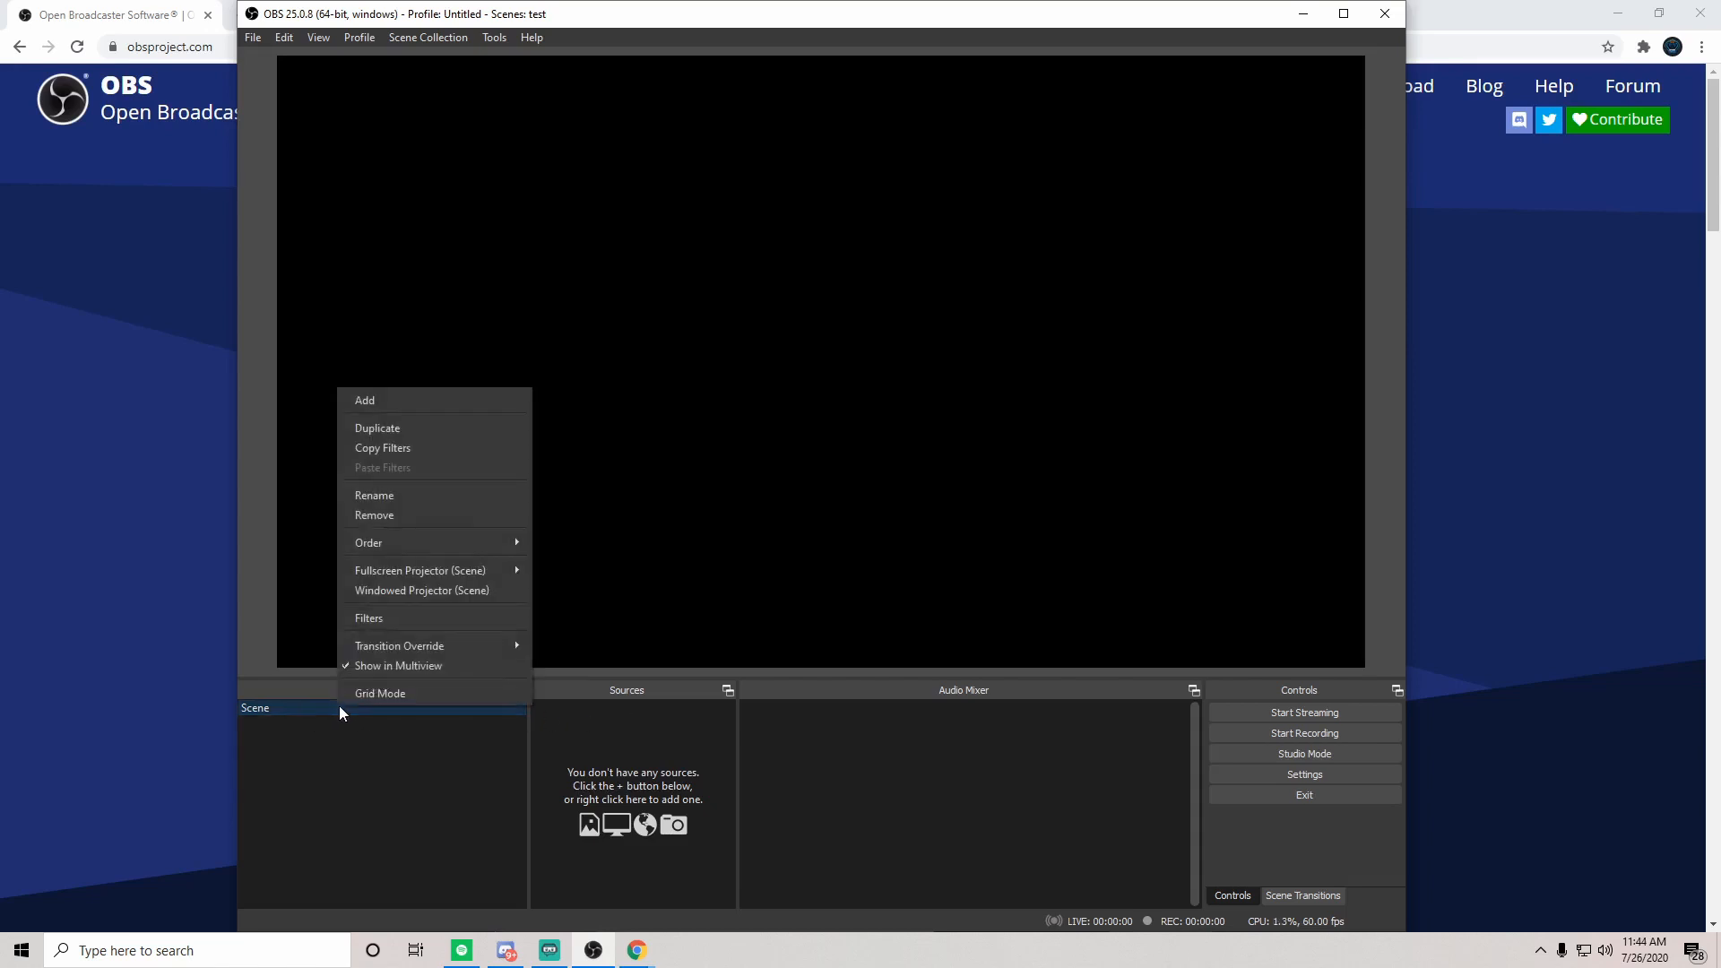
left_click(384, 495)
type("Starting")
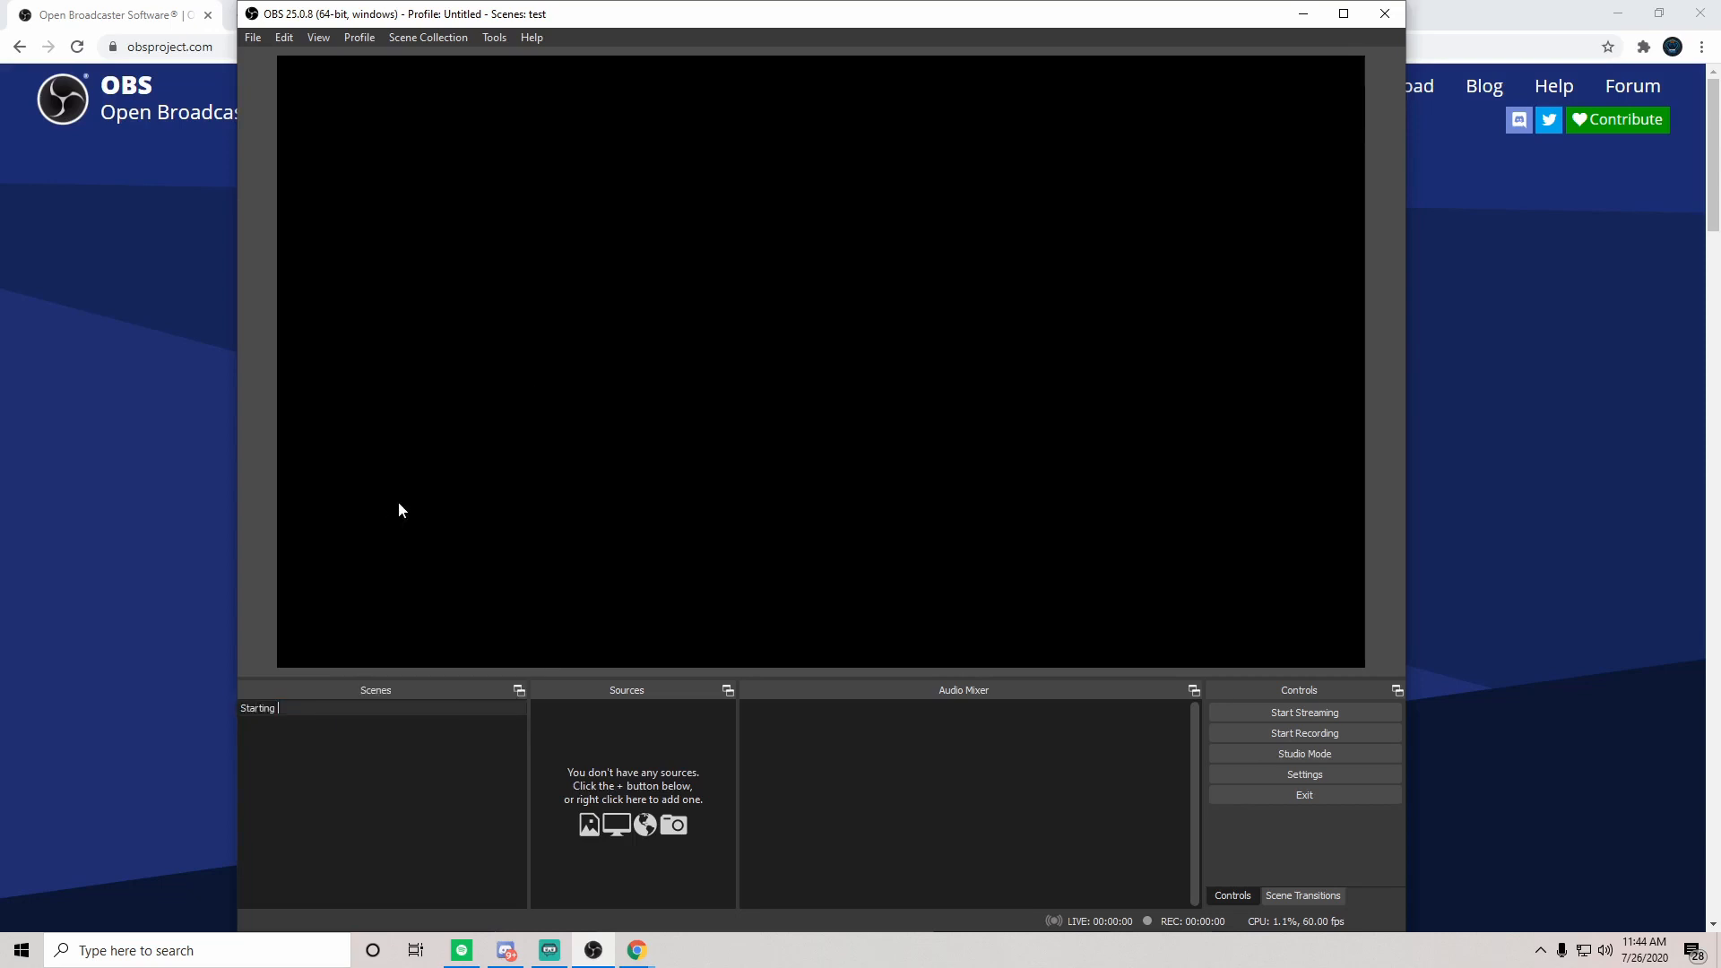
key("Return")
Step: Add two new scenes named Live and Ending below the Starting scene
right_click(439, 741)
left_click(484, 756)
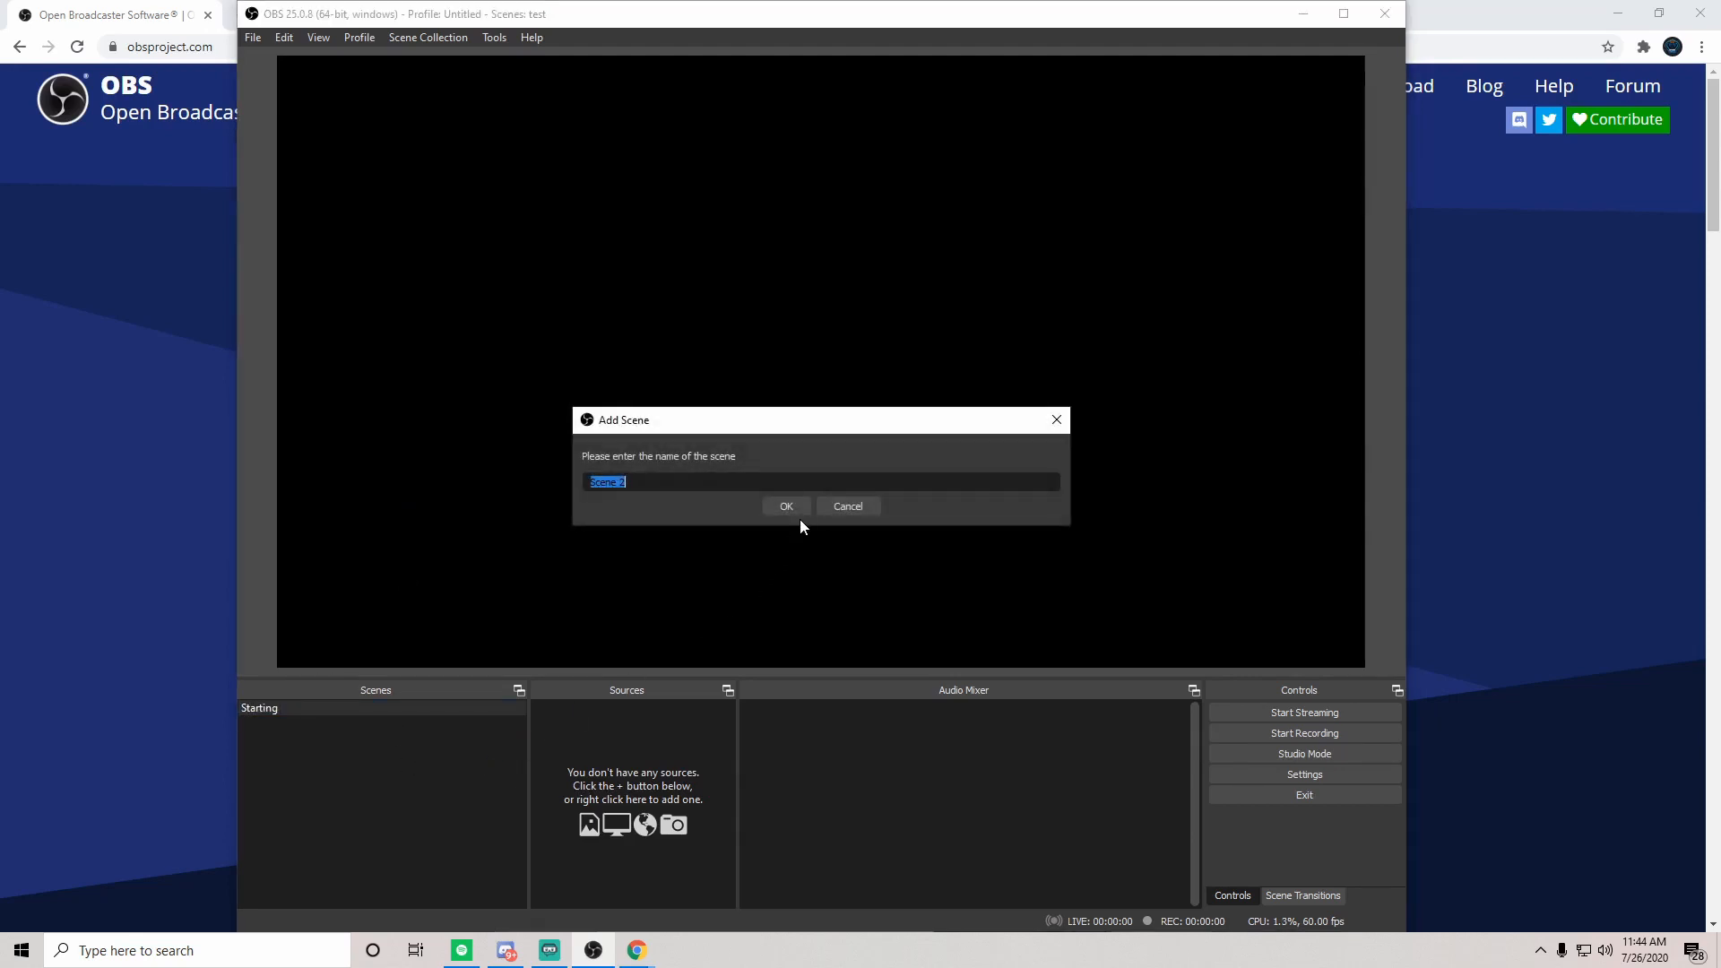
type("Live")
key("Return")
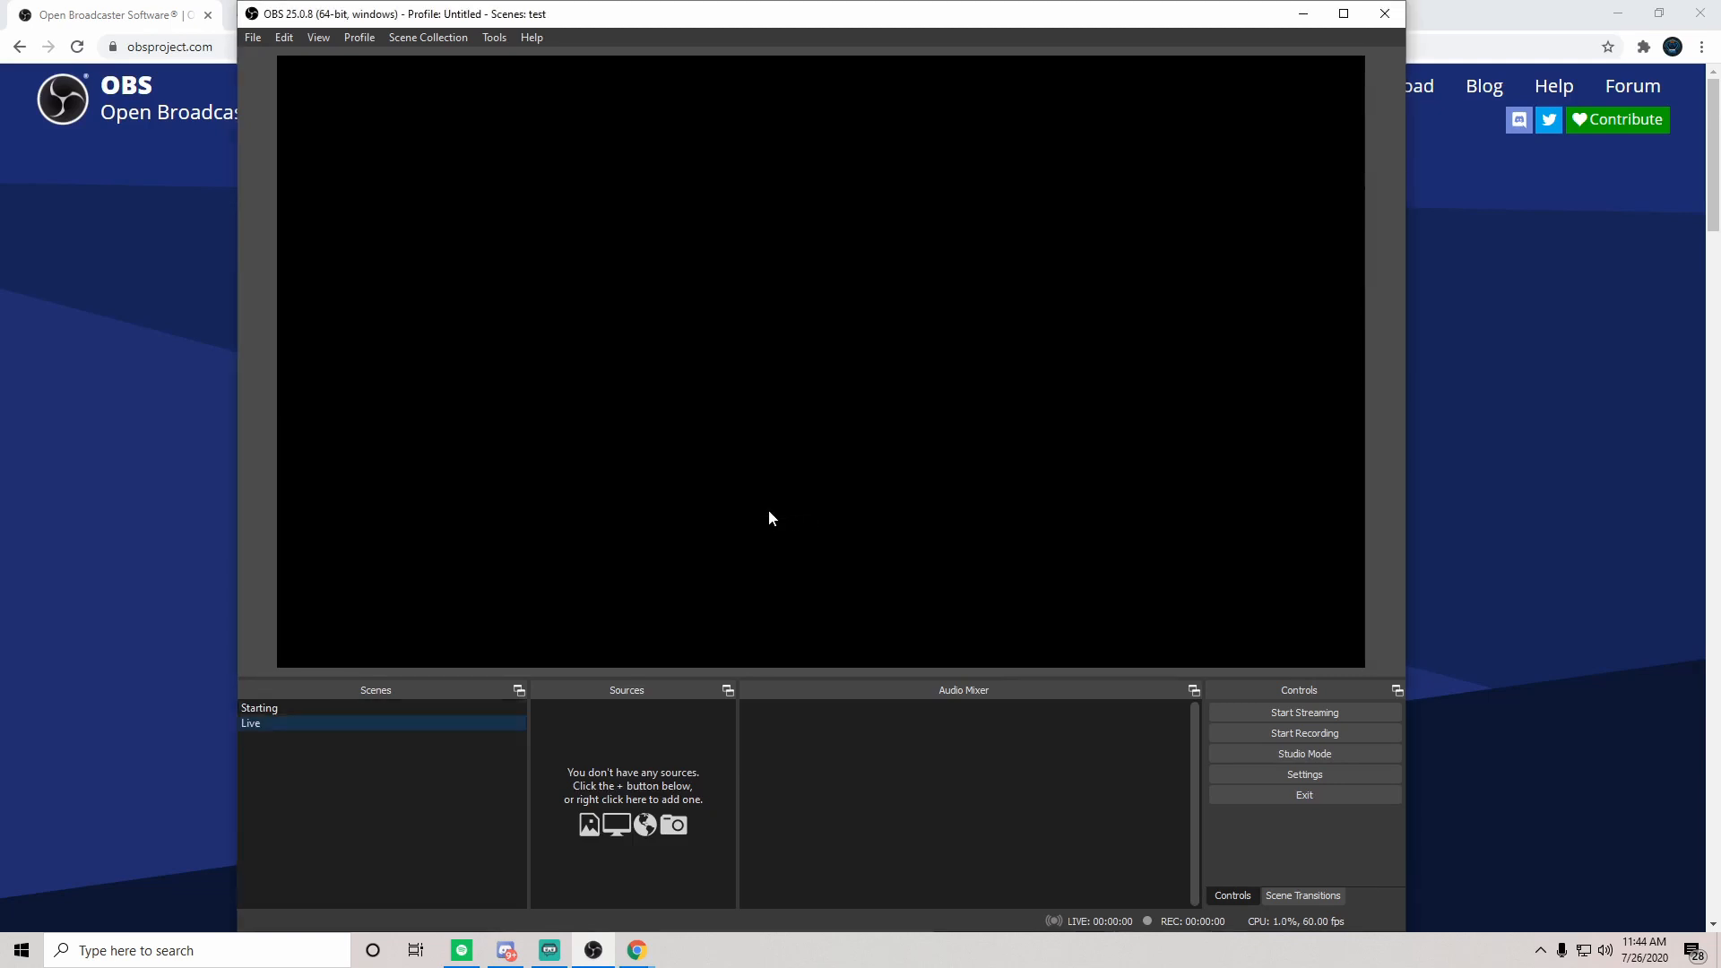
right_click(348, 761)
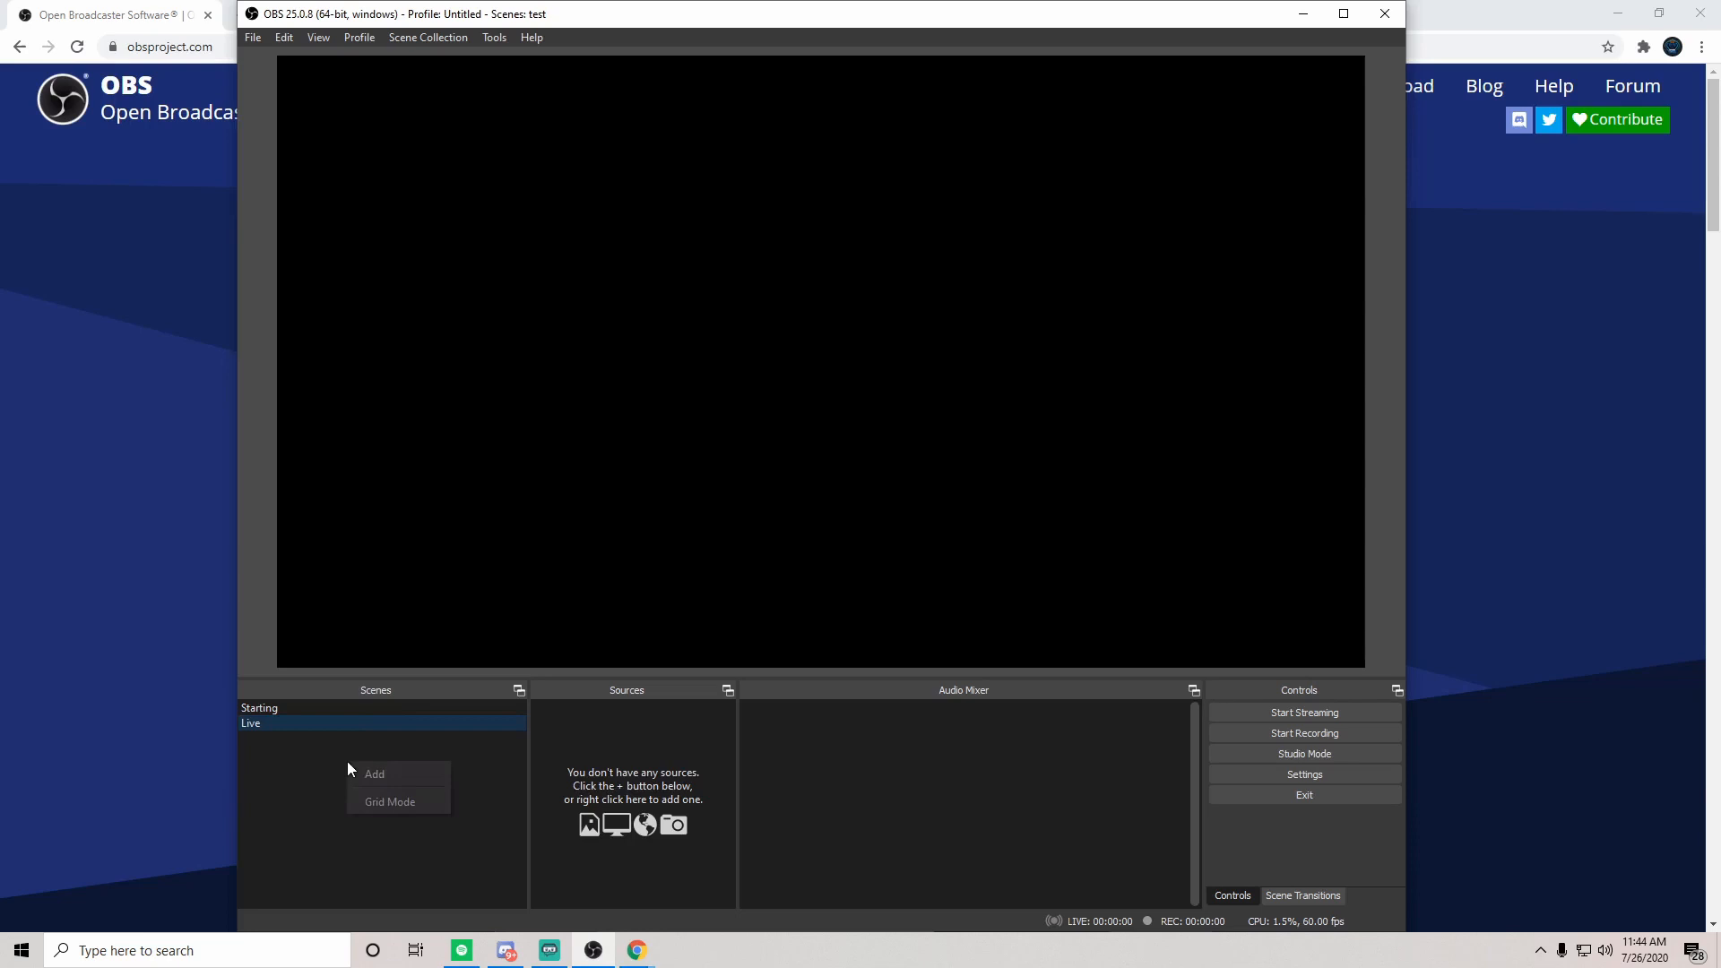
left_click(396, 776)
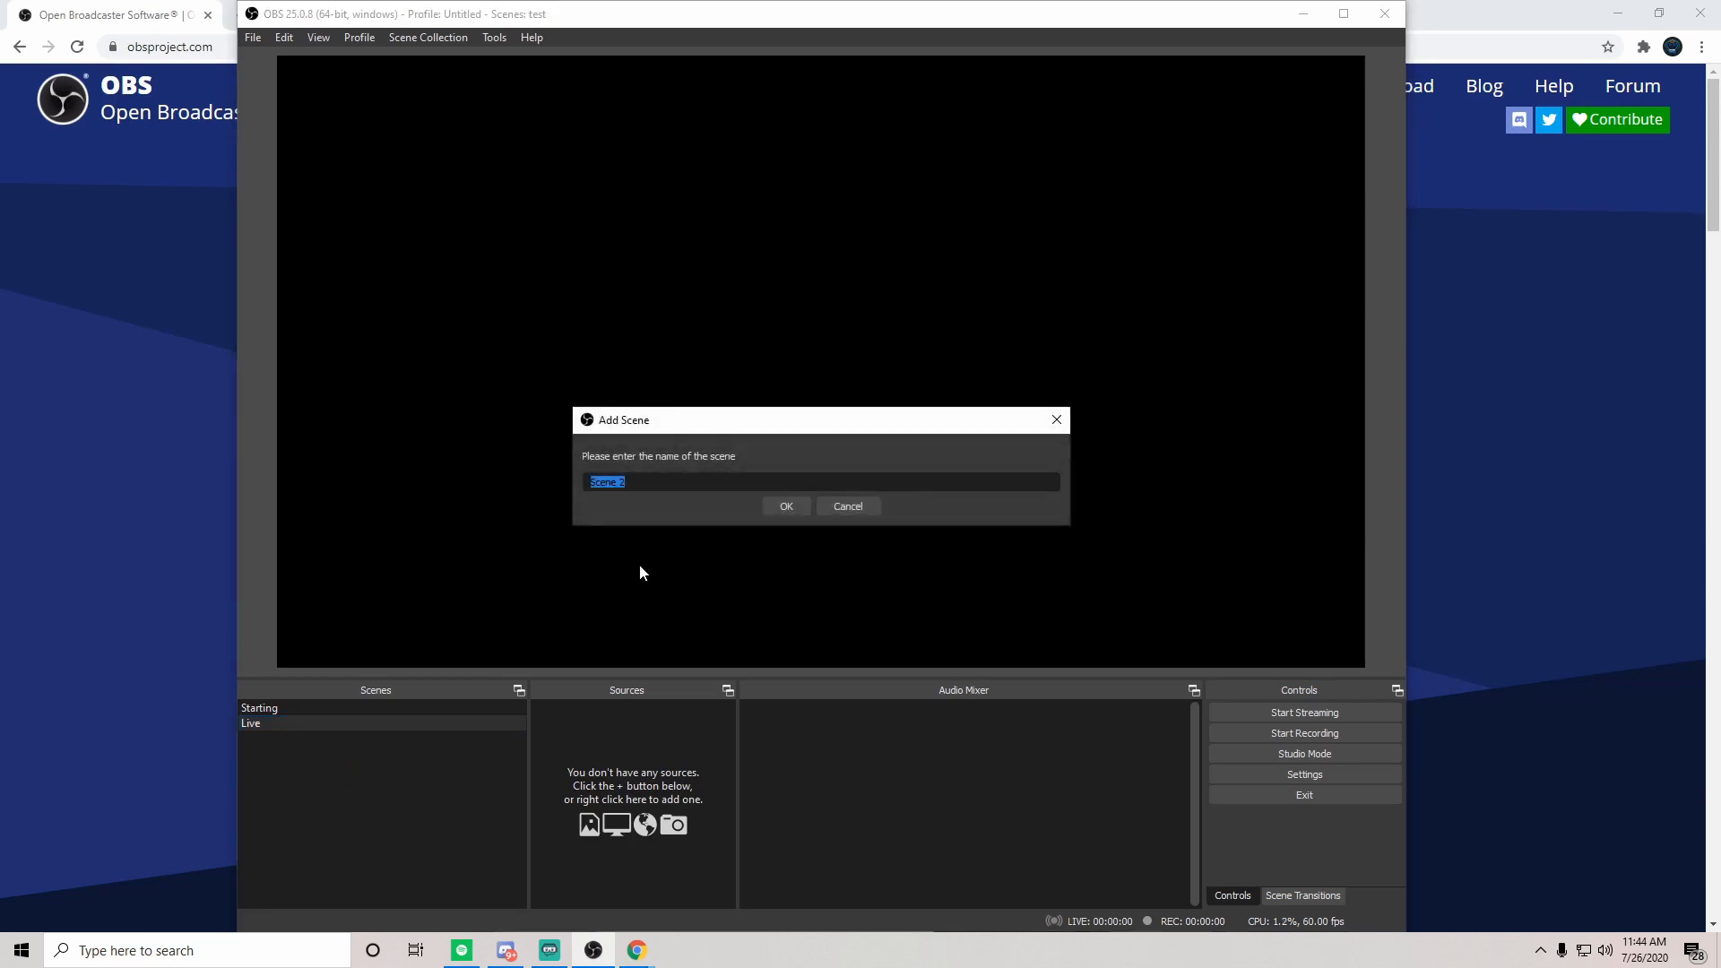
type("Ending")
left_click(780, 507)
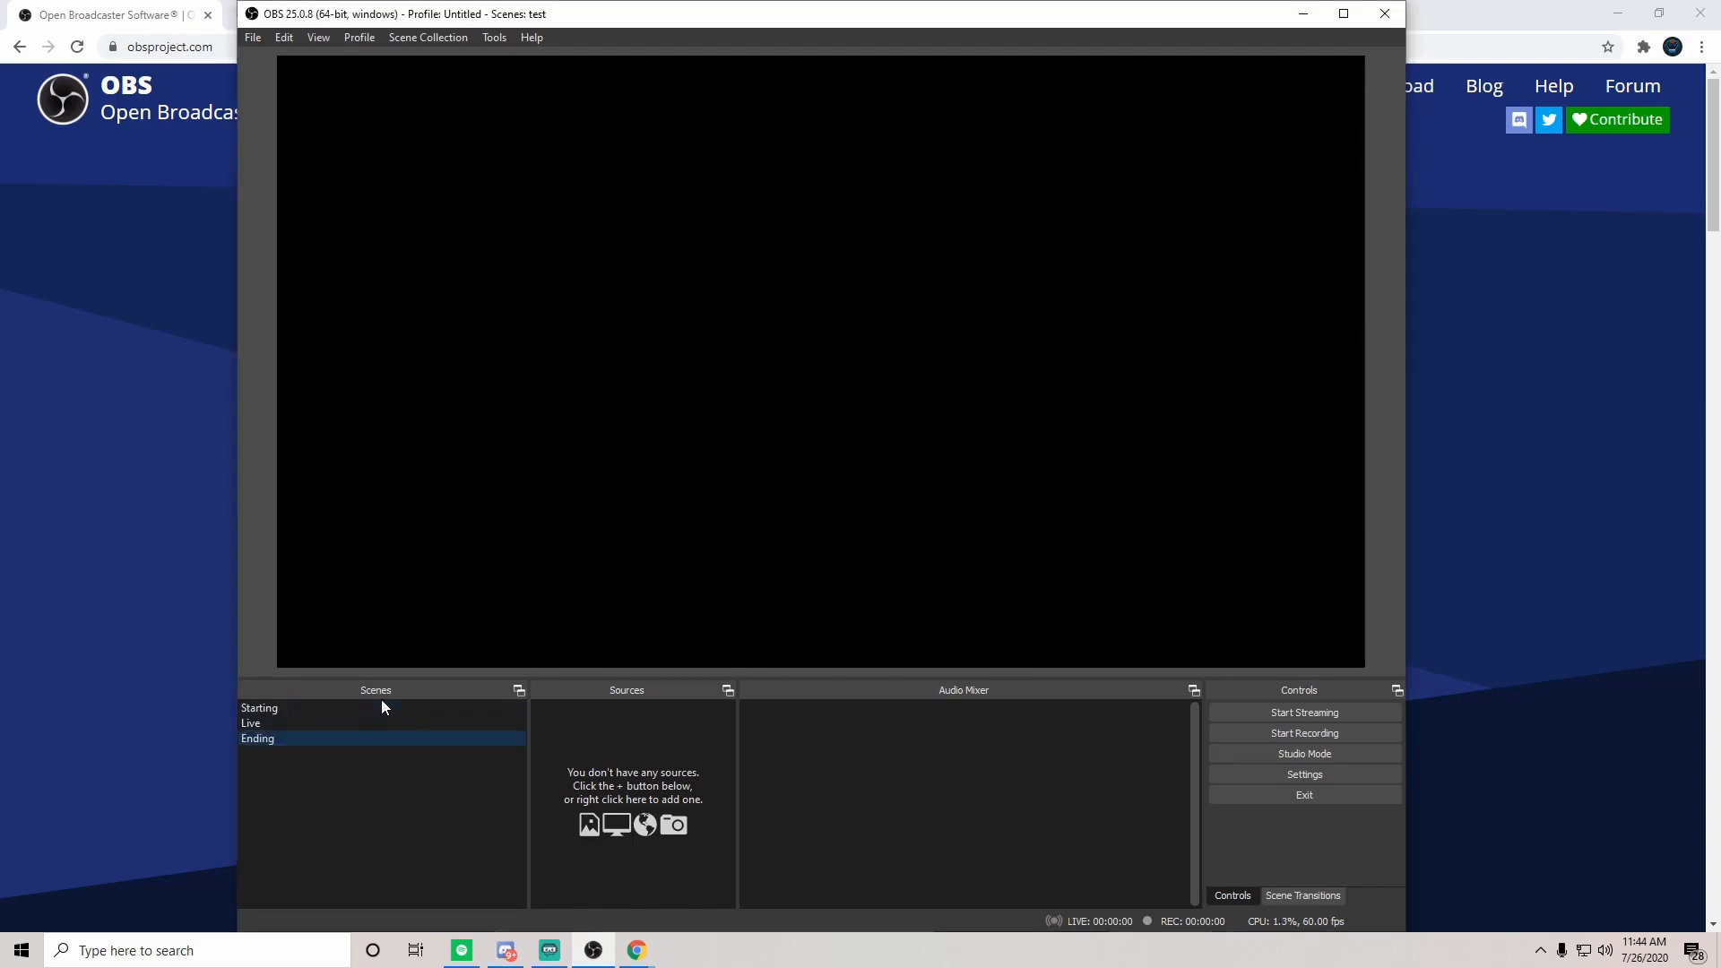
Step: Add a new Display Capture source to the Live scene, capturing Display 1: 1920x1080 @ 0,0
left_click(320, 710)
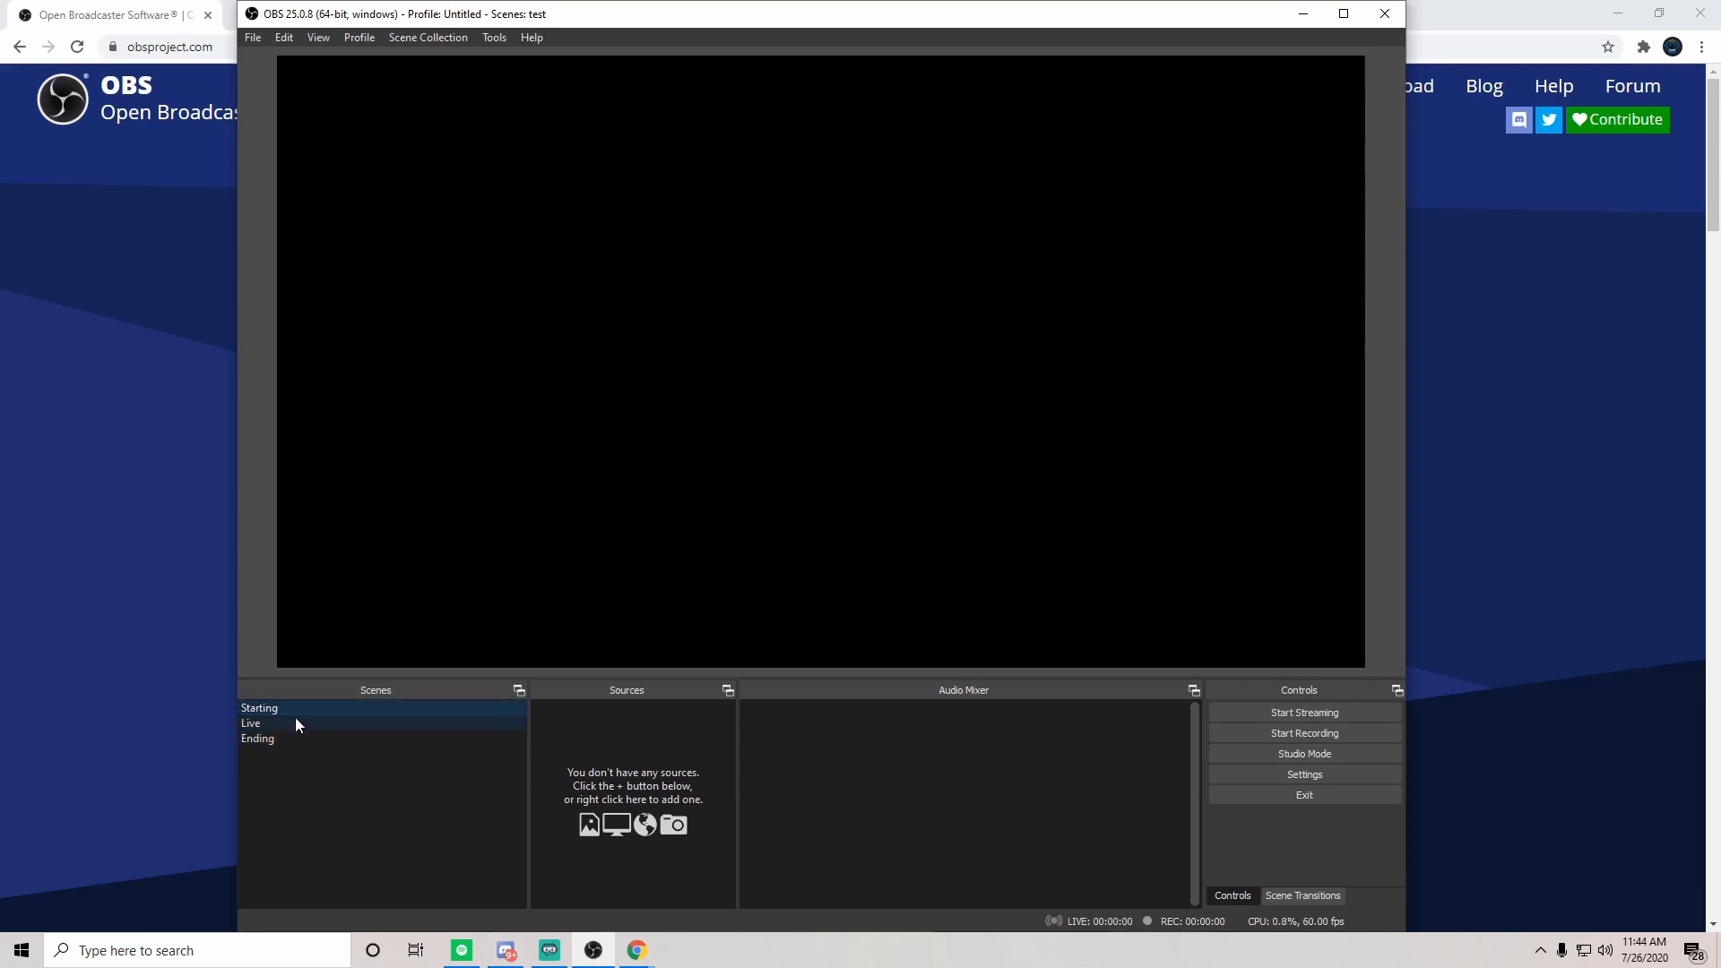
left_click(283, 723)
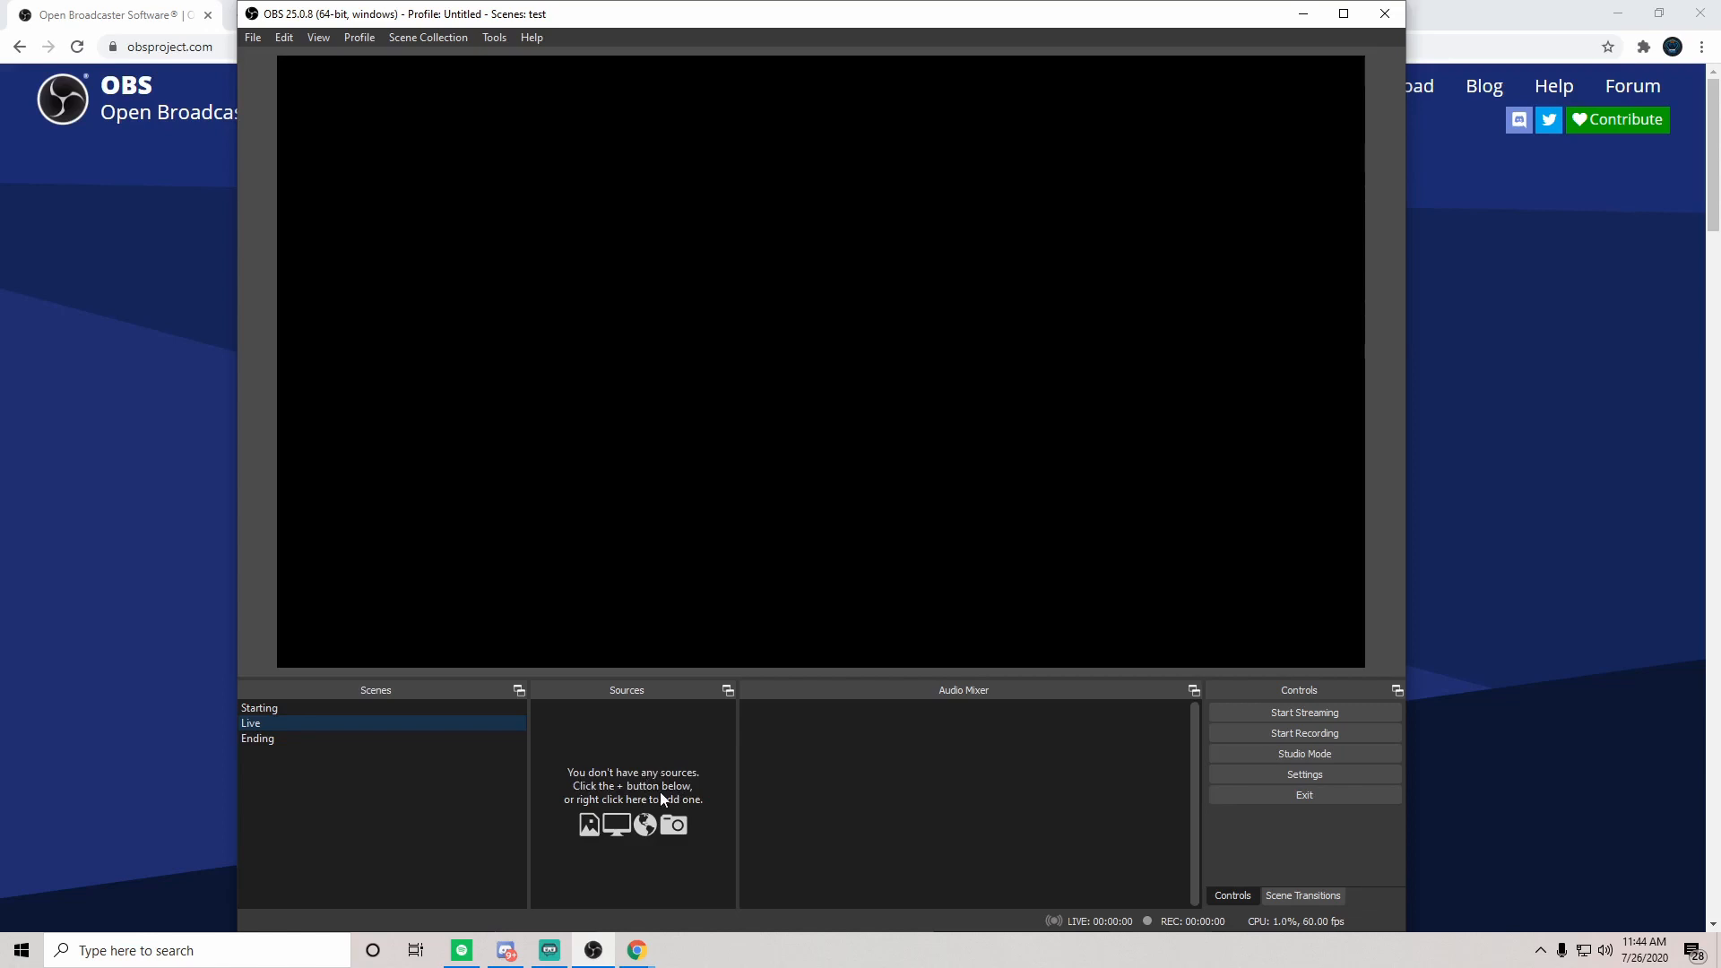
right_click(599, 733)
mouse_move(650, 750)
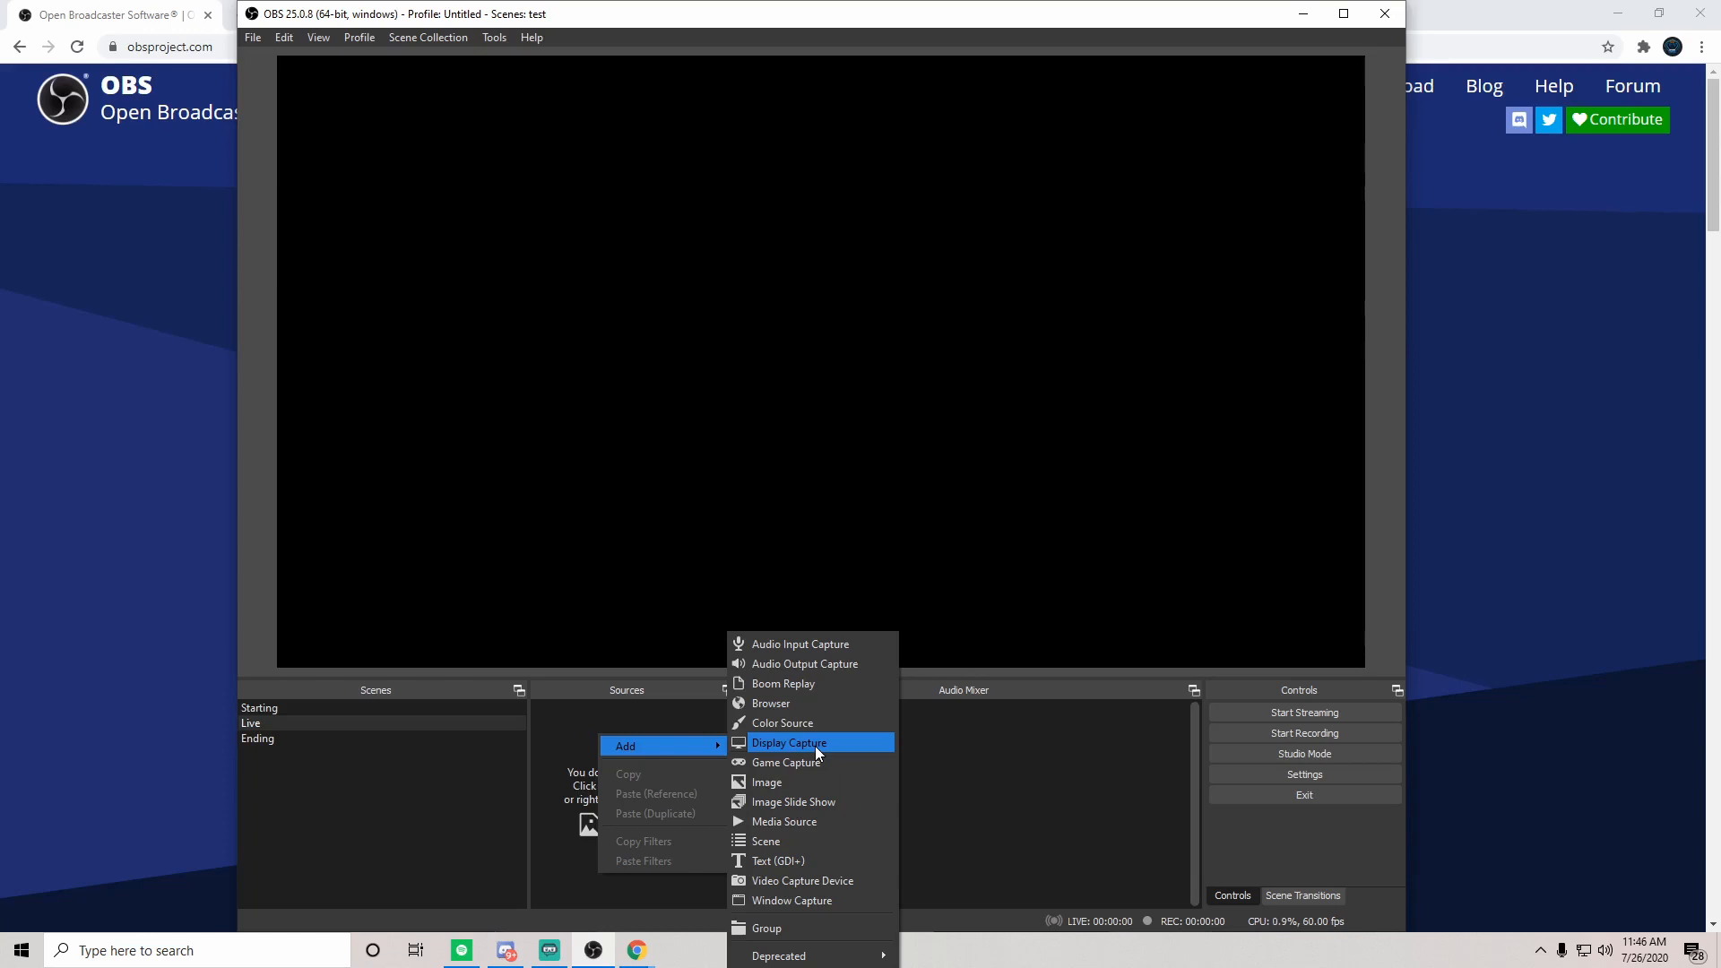
left_click(815, 746)
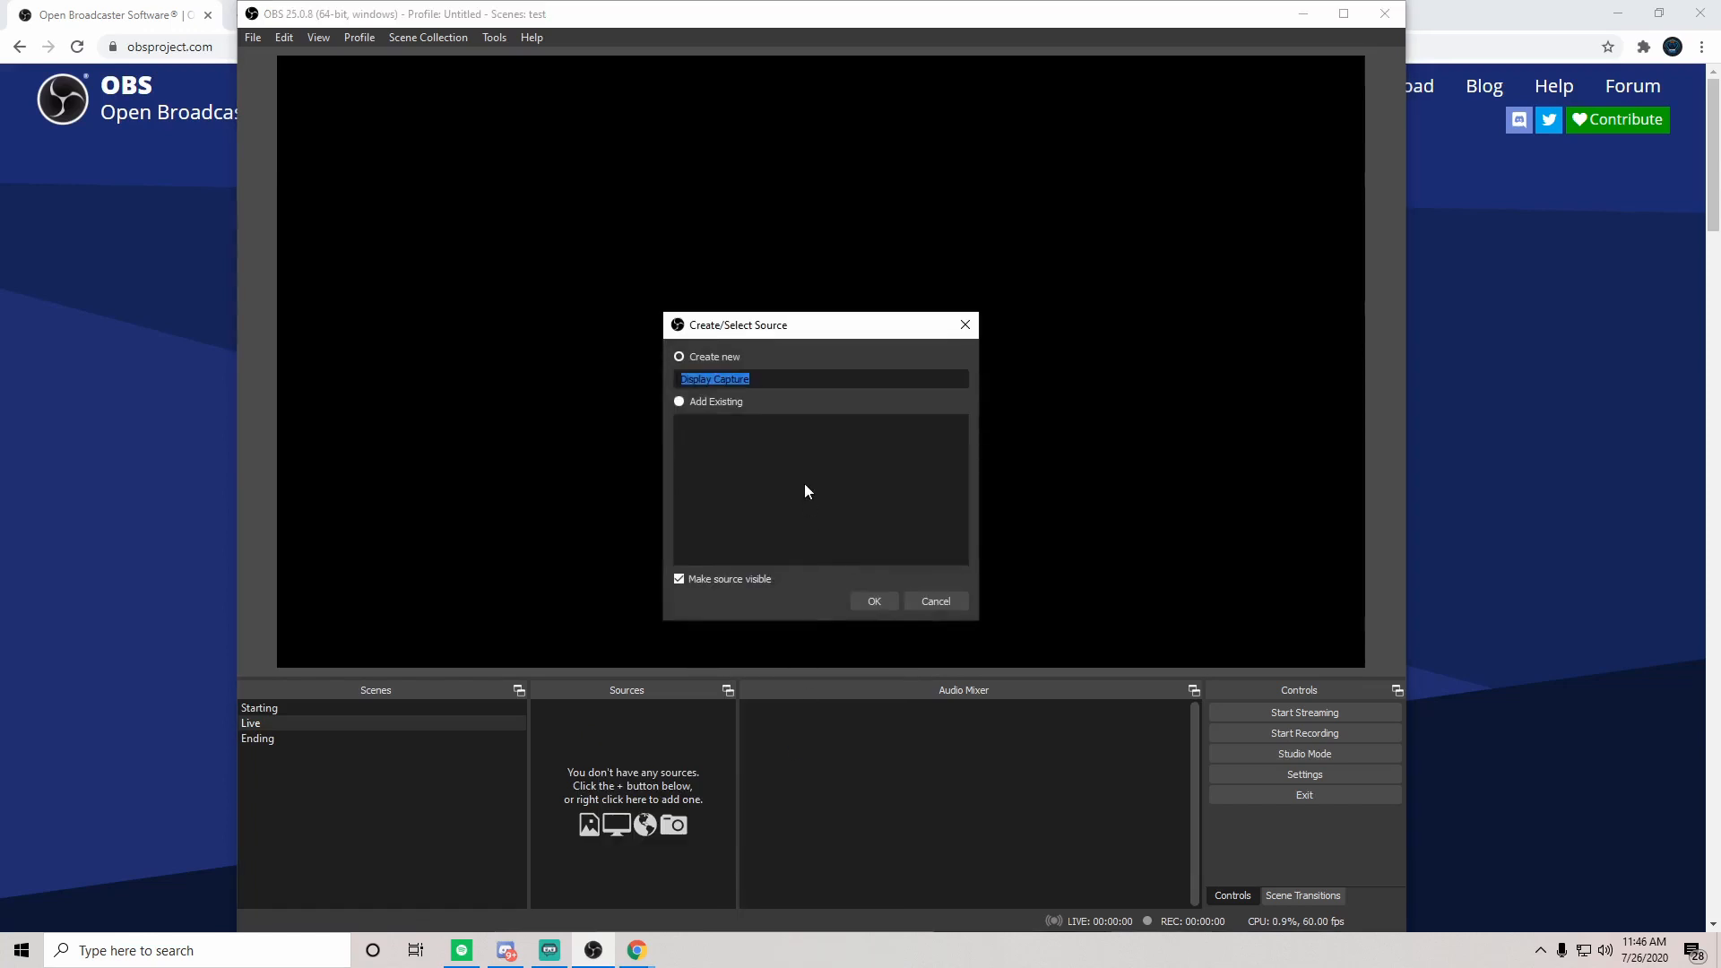
left_click(871, 598)
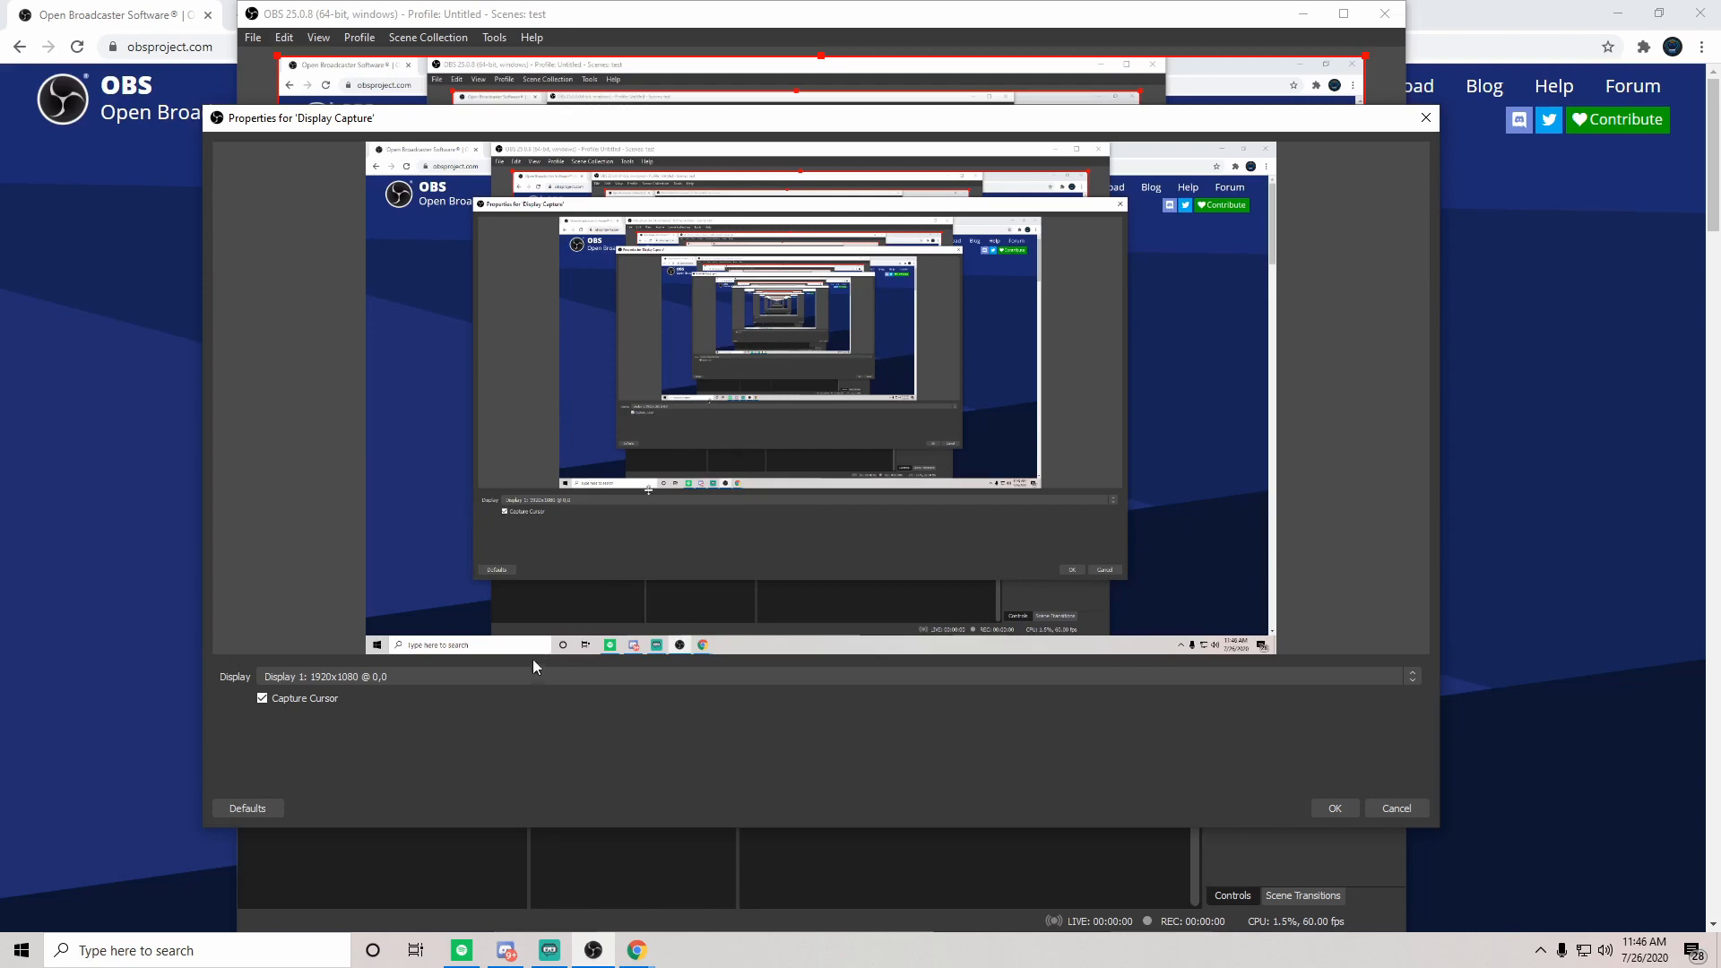
left_click(514, 677)
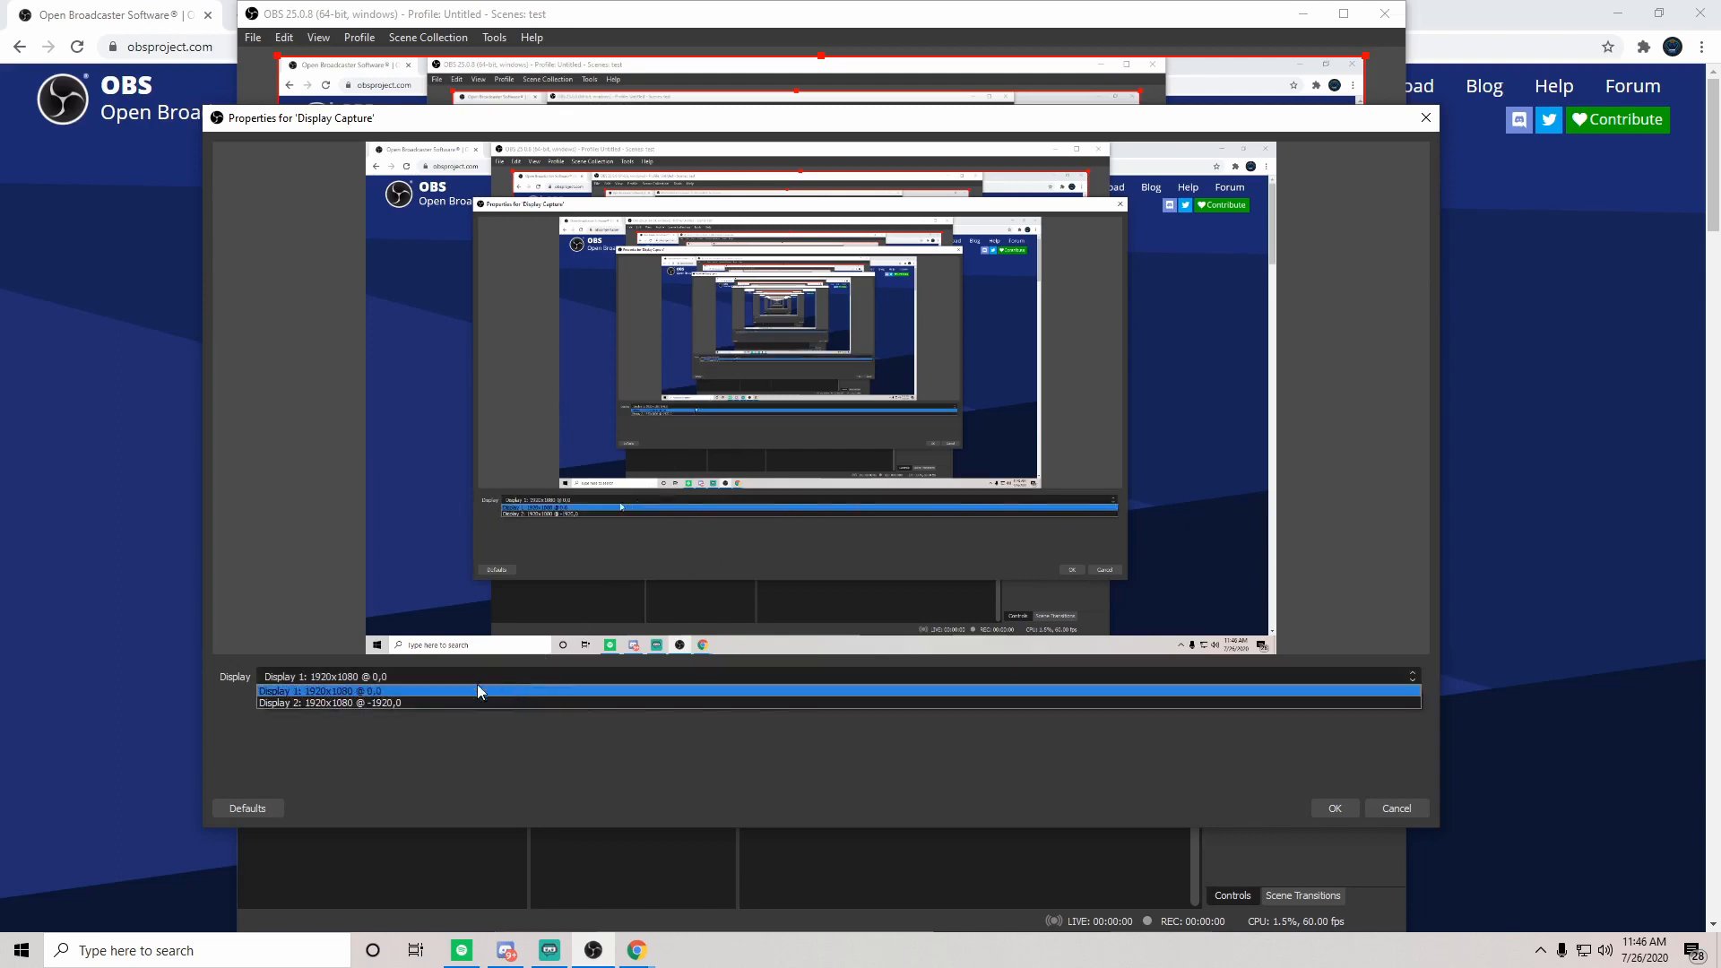
left_click(387, 689)
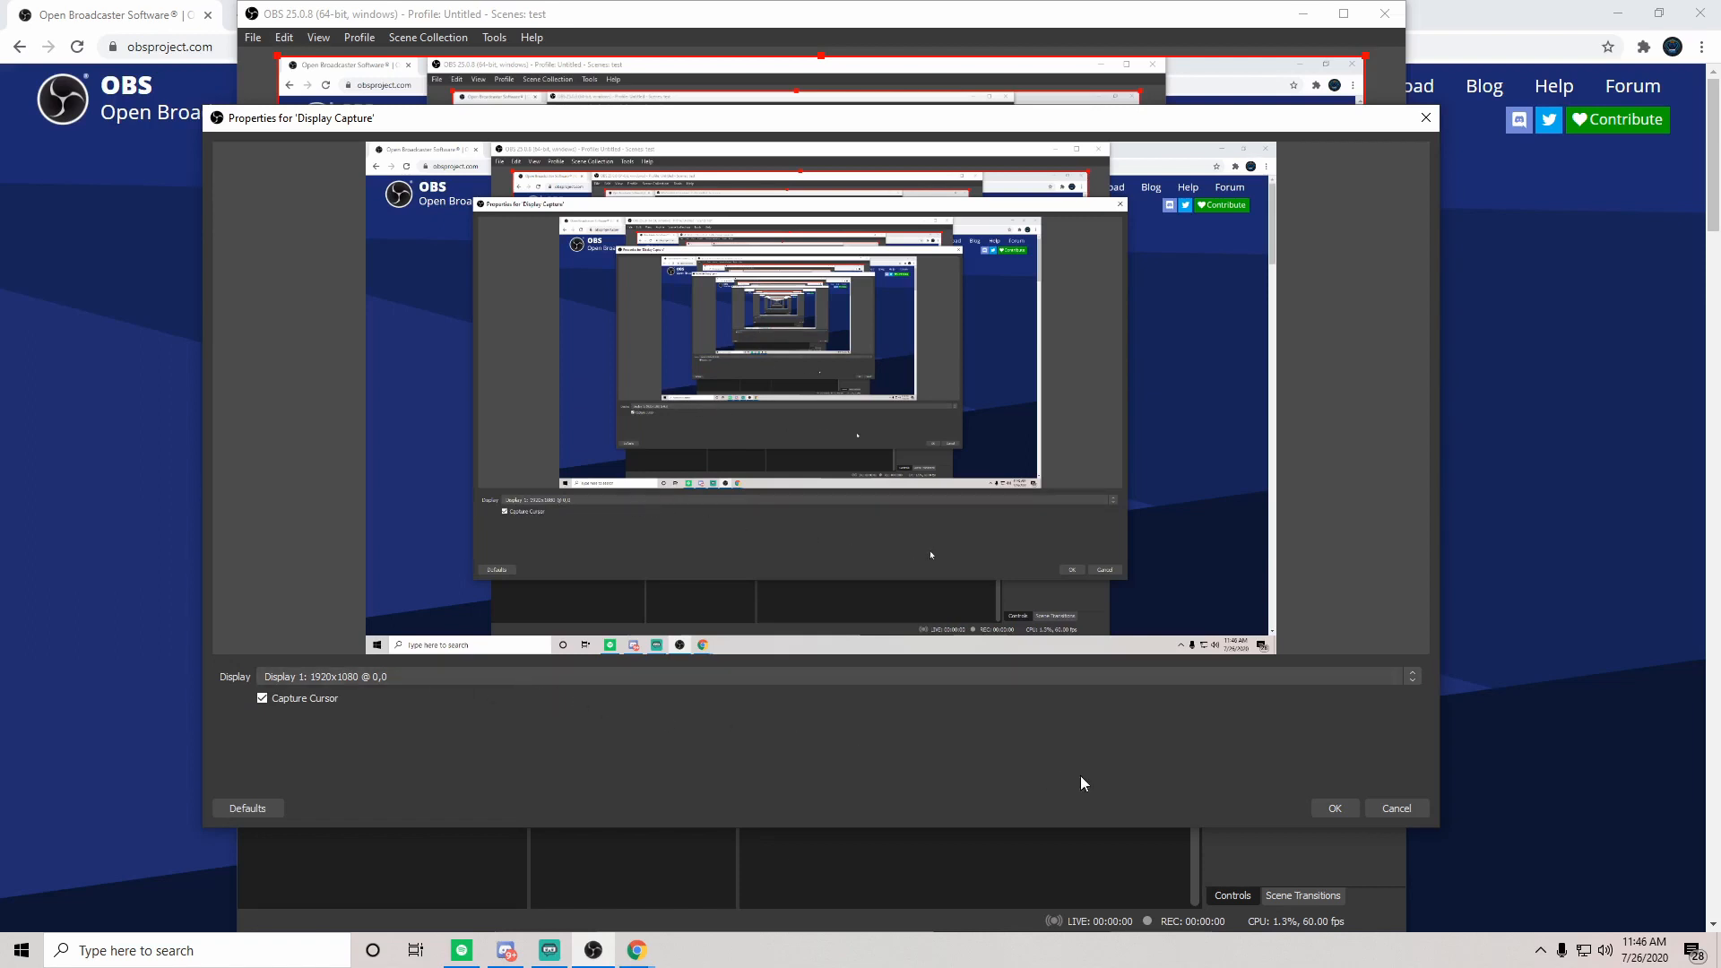
left_click(1354, 804)
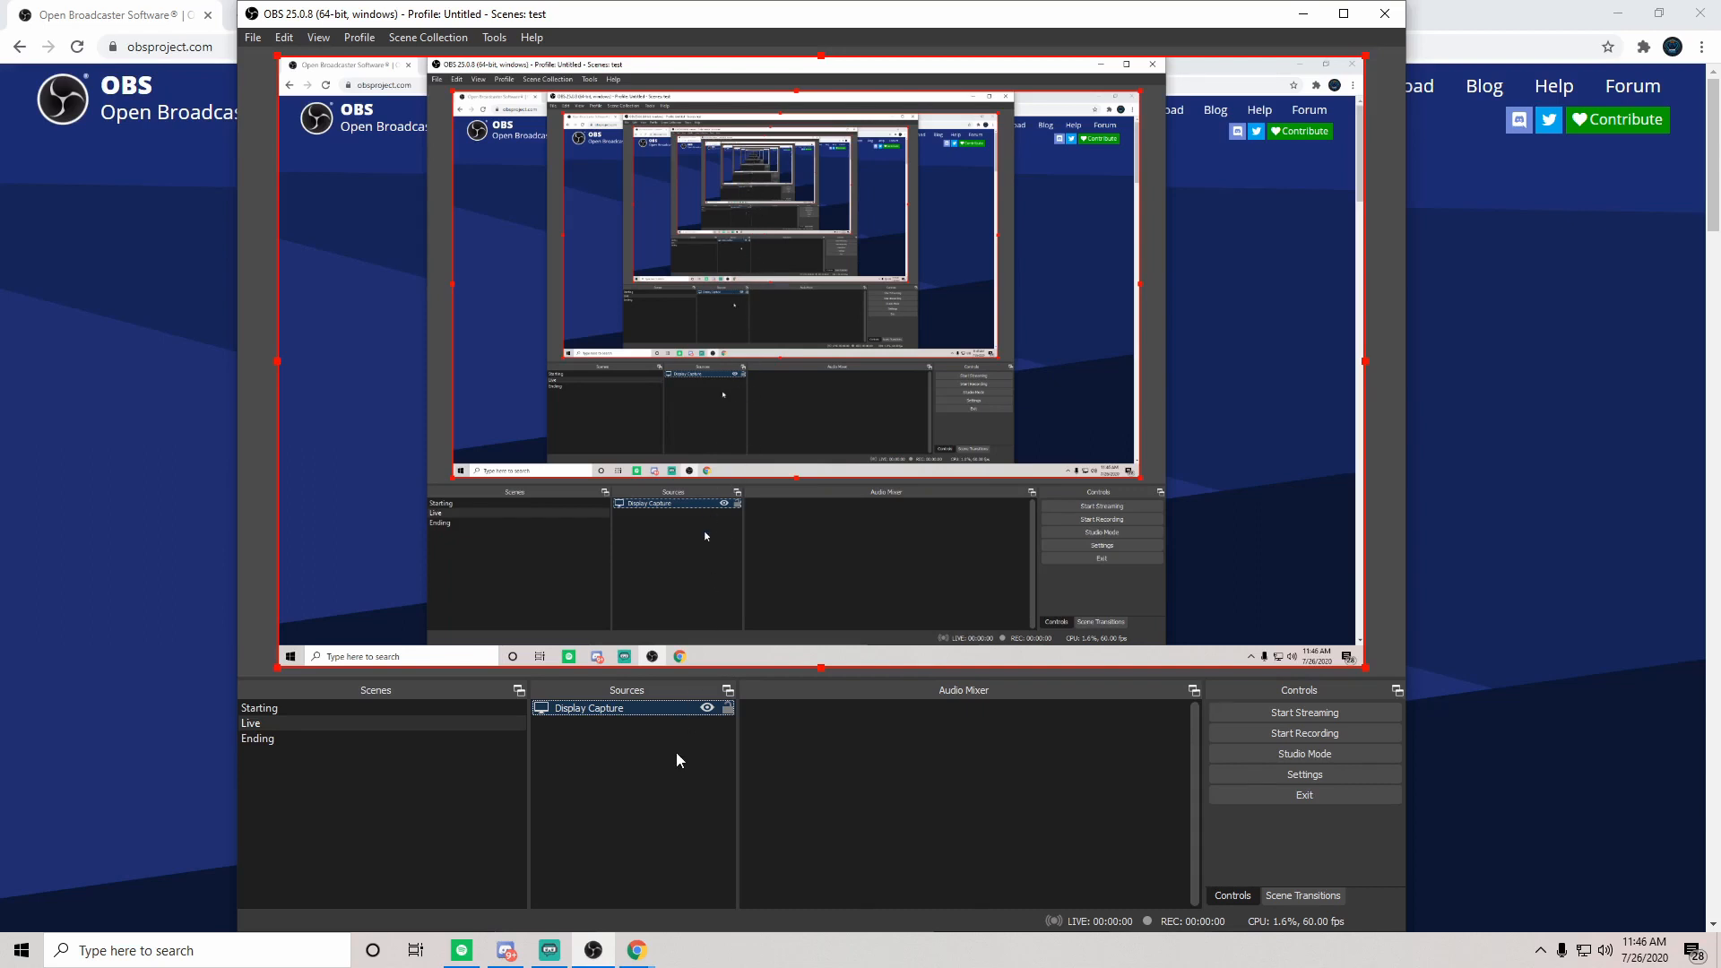
Step: Add an Audio Input Capture source named MIC to the Live scene, using the Microphone (SteelSeries Arctis Pro Chat) device
right_click(608, 763)
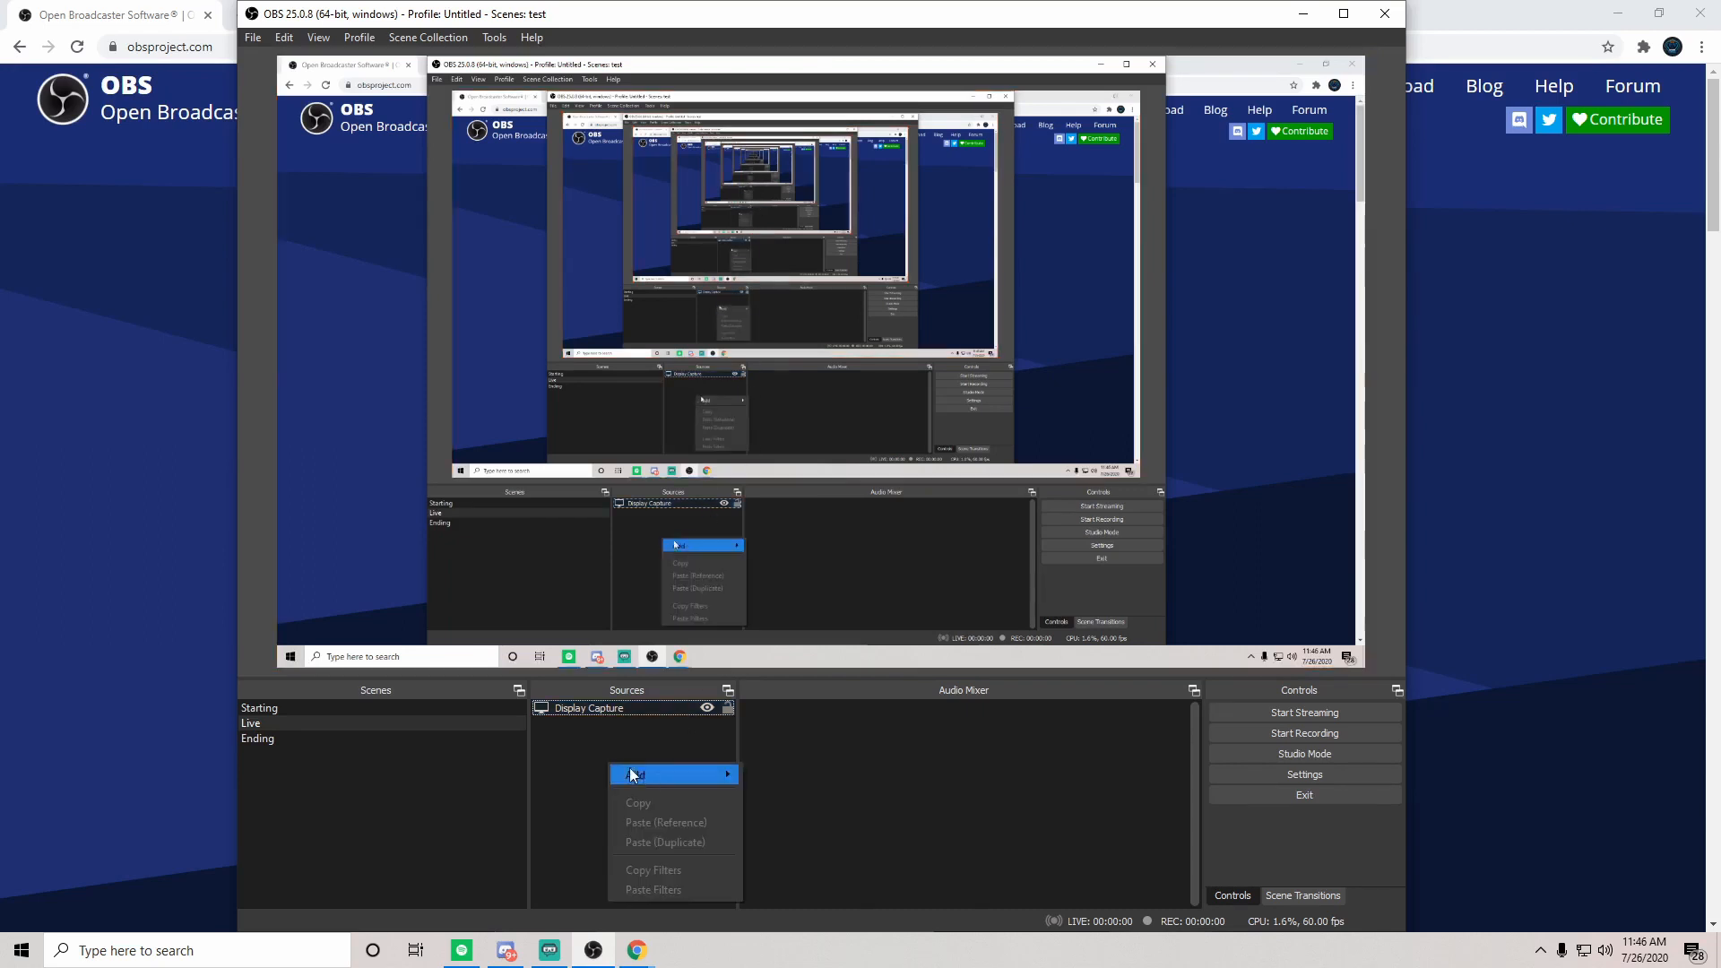
mouse_move(659, 776)
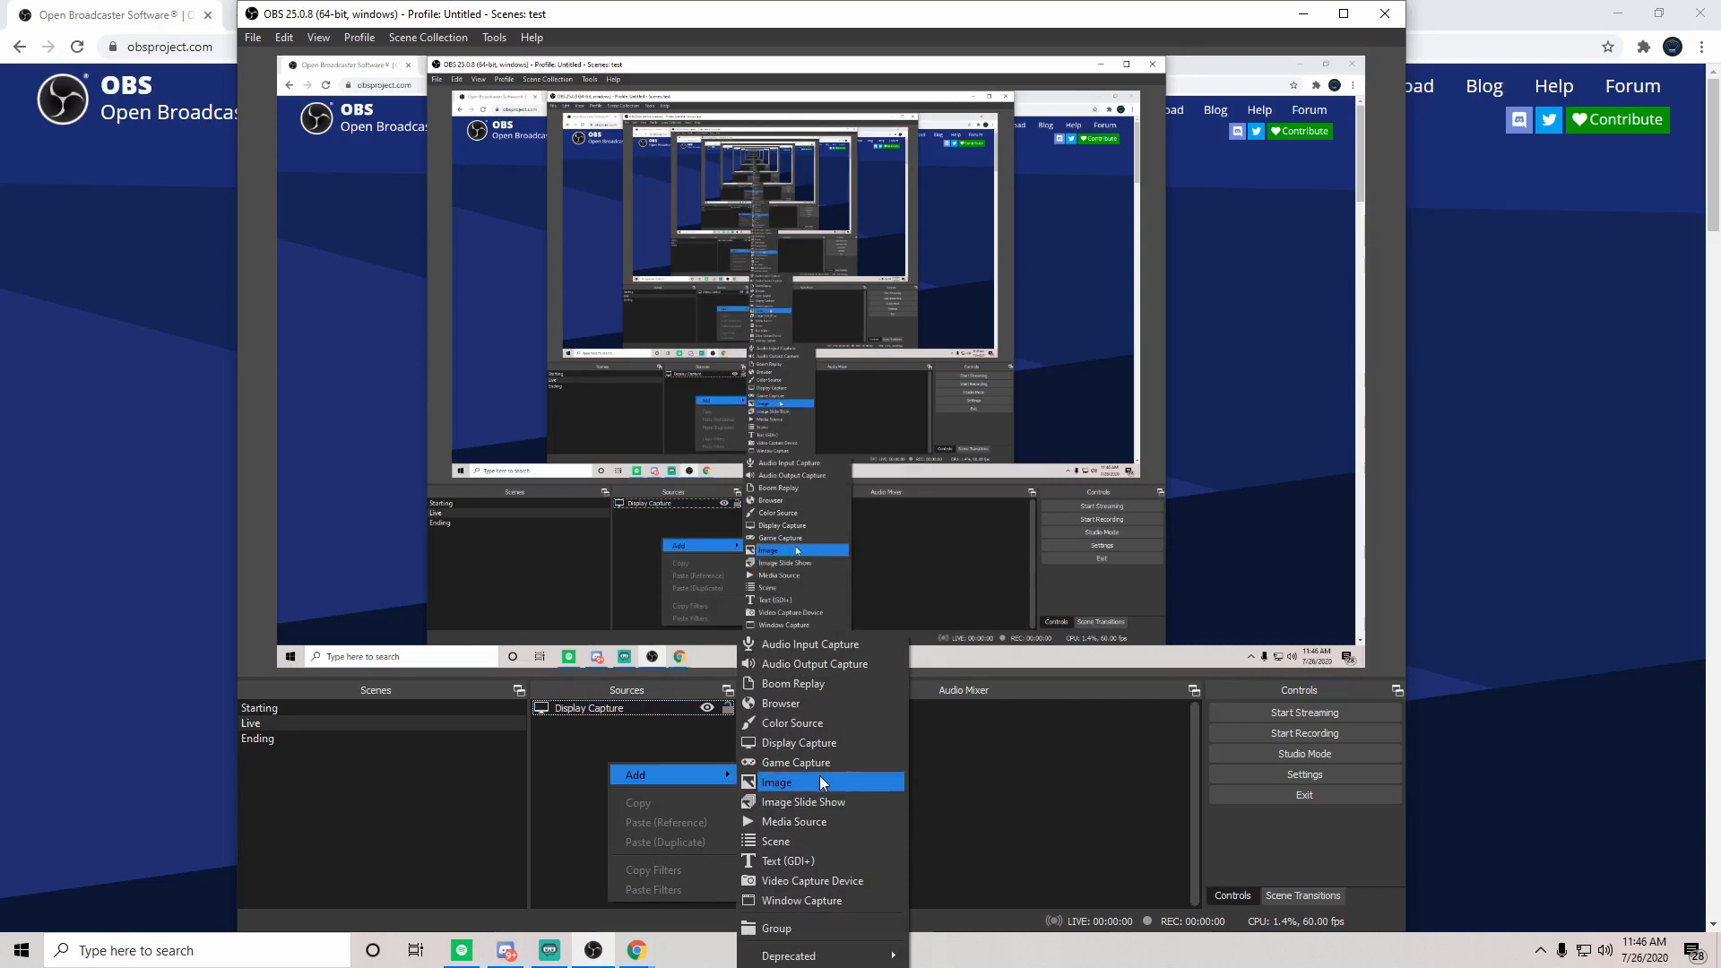
left_click(866, 642)
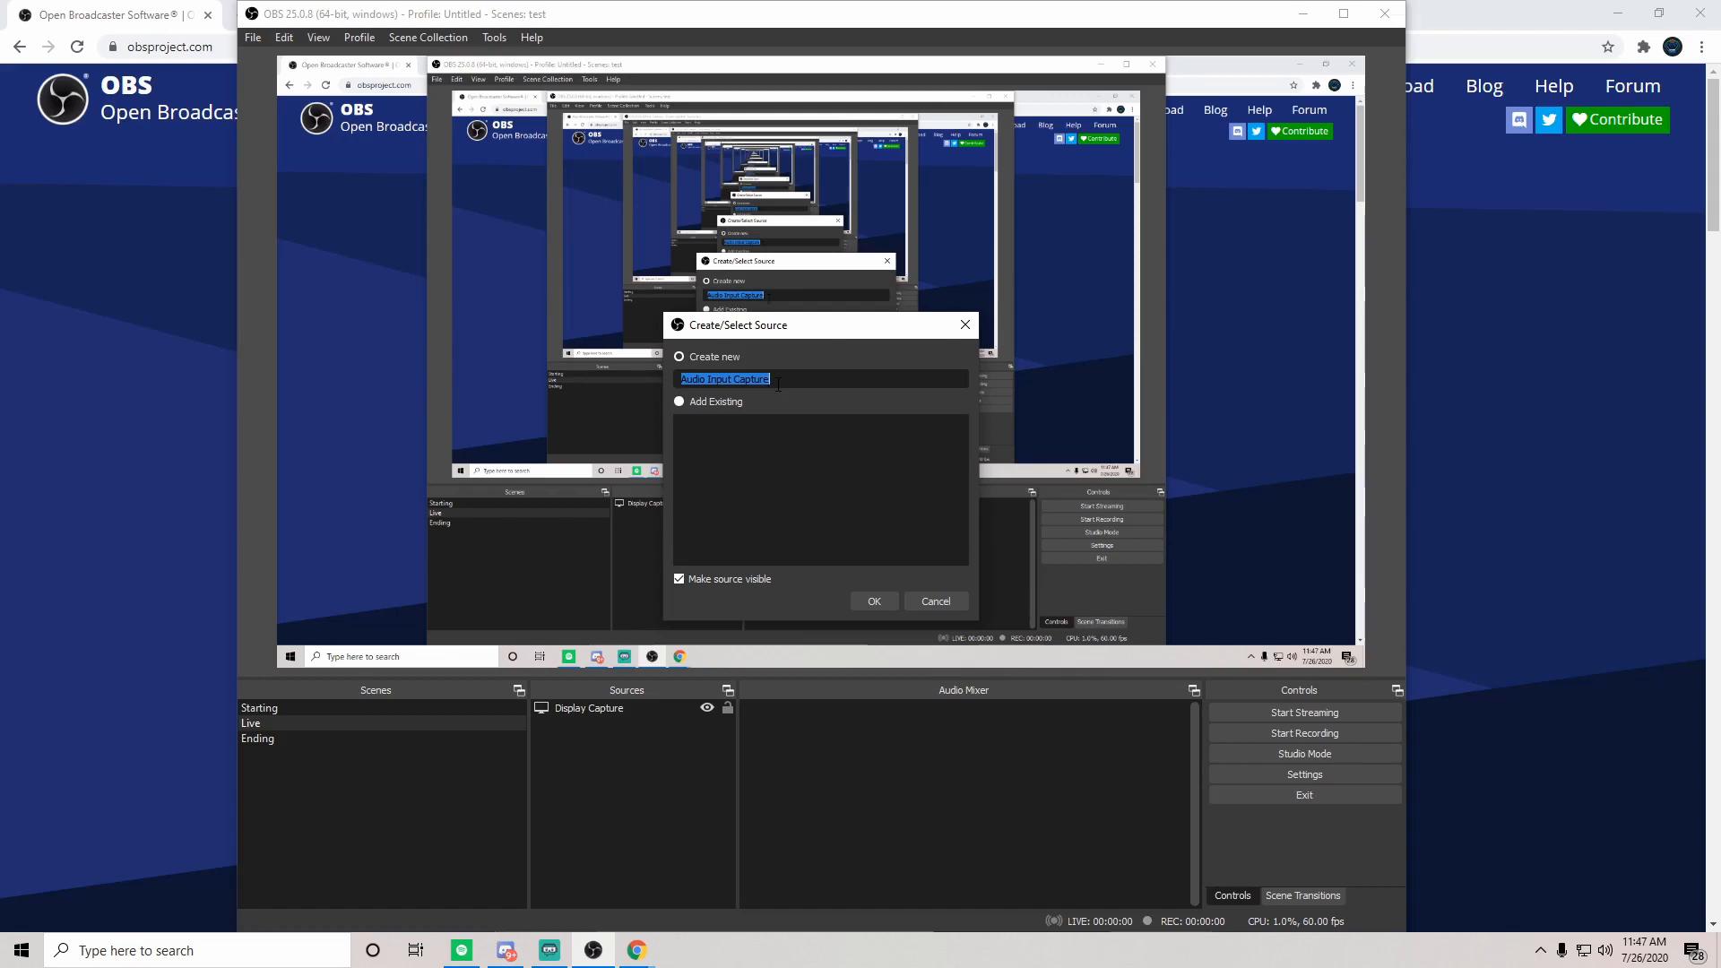
type("MIC")
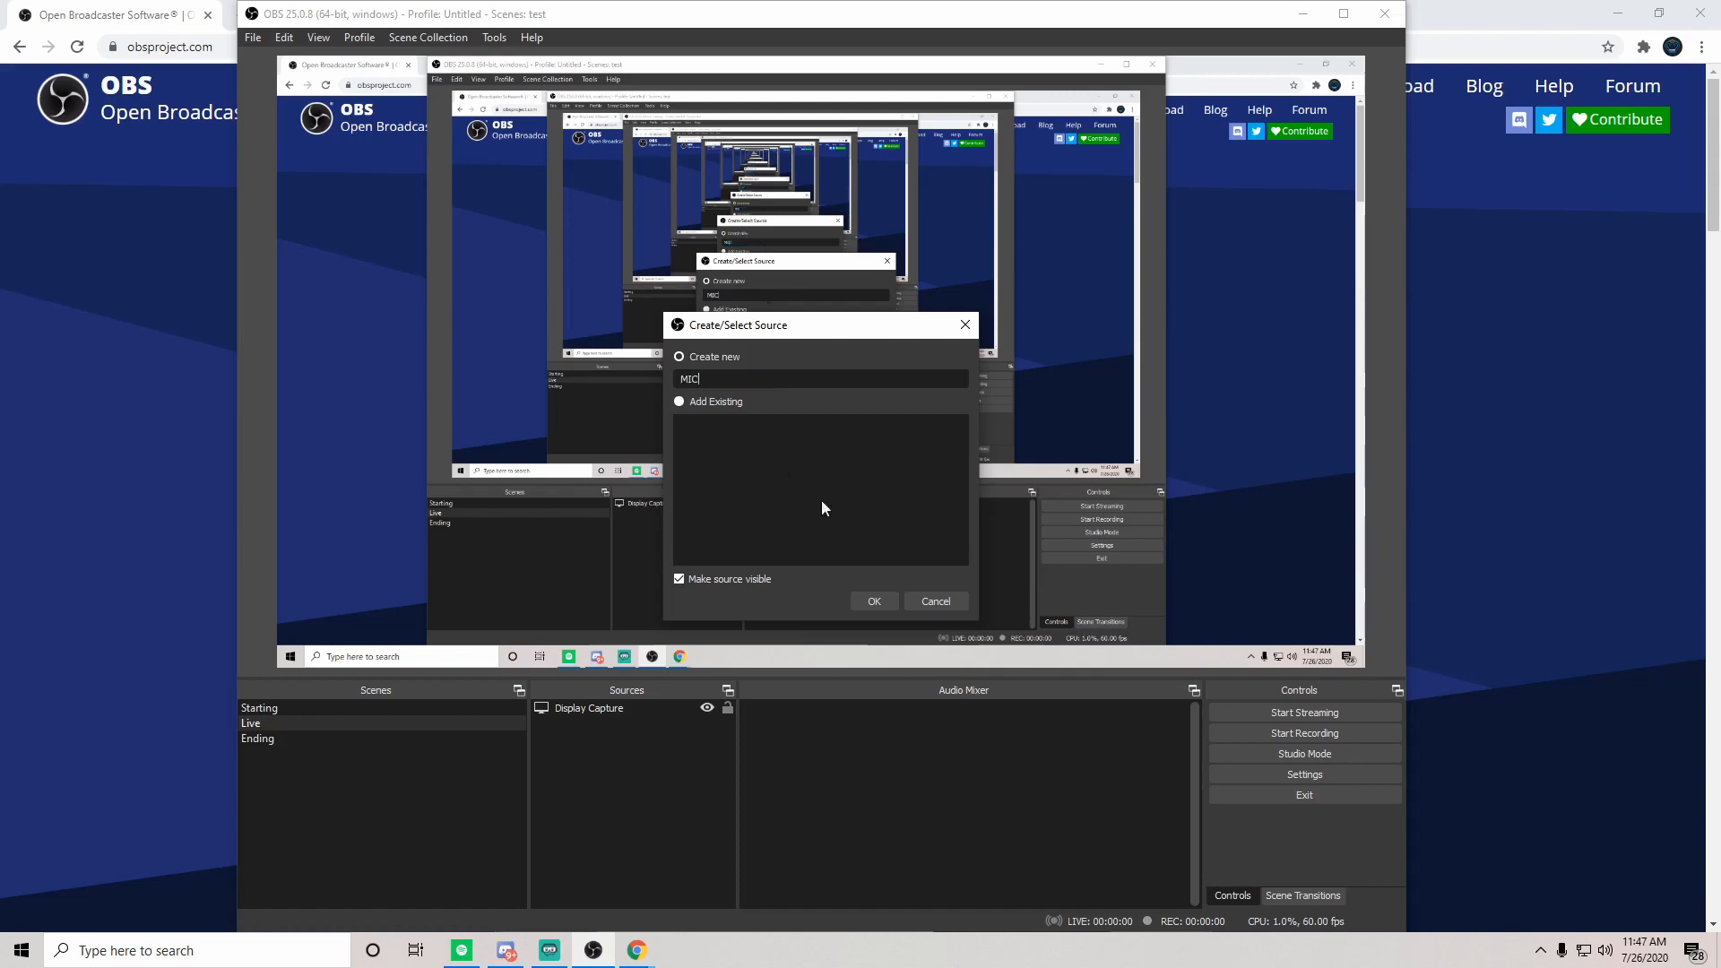
left_click(875, 607)
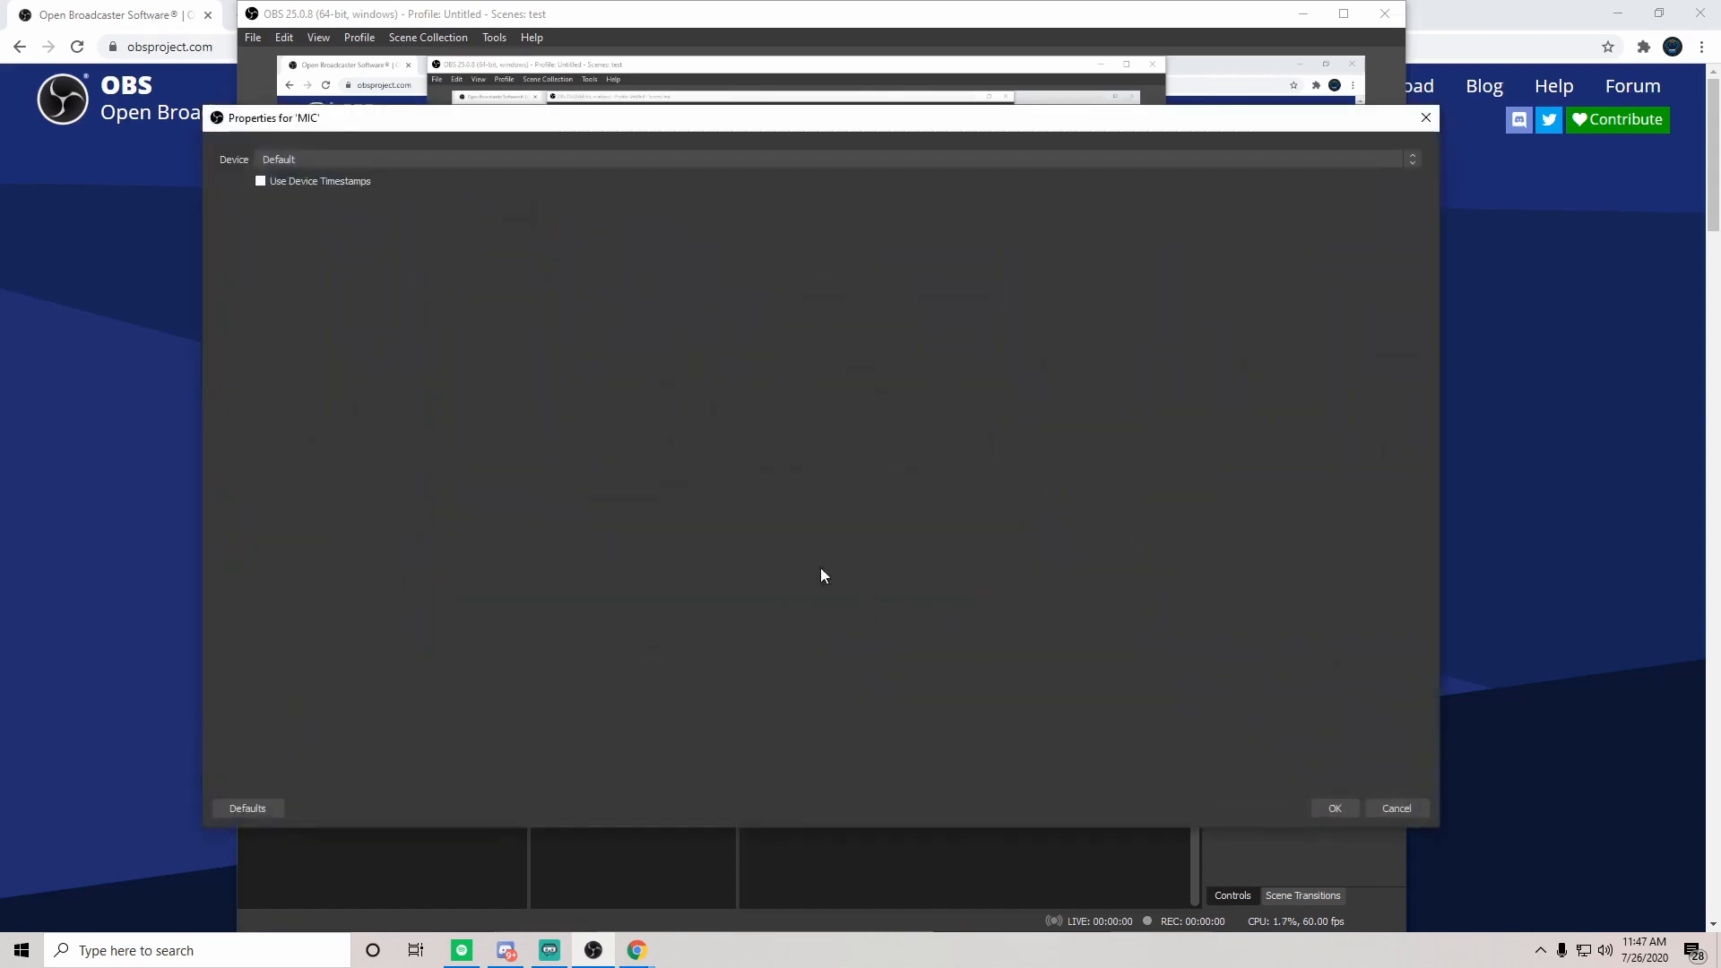
left_click(437, 161)
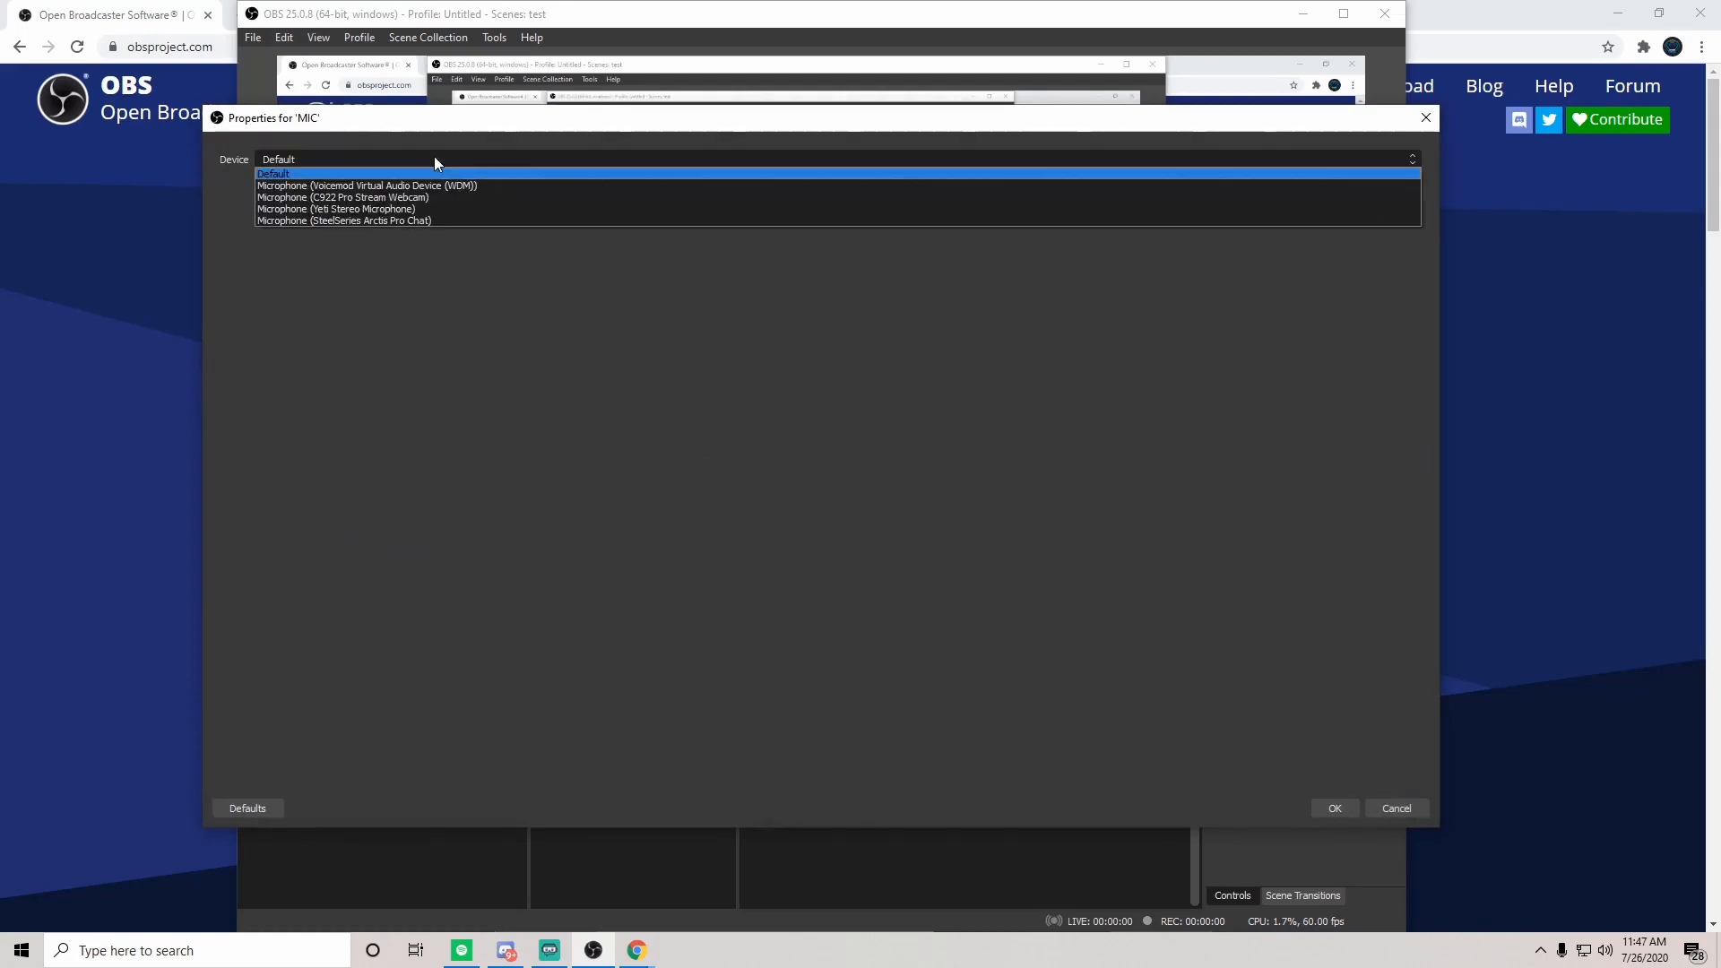
left_click(439, 222)
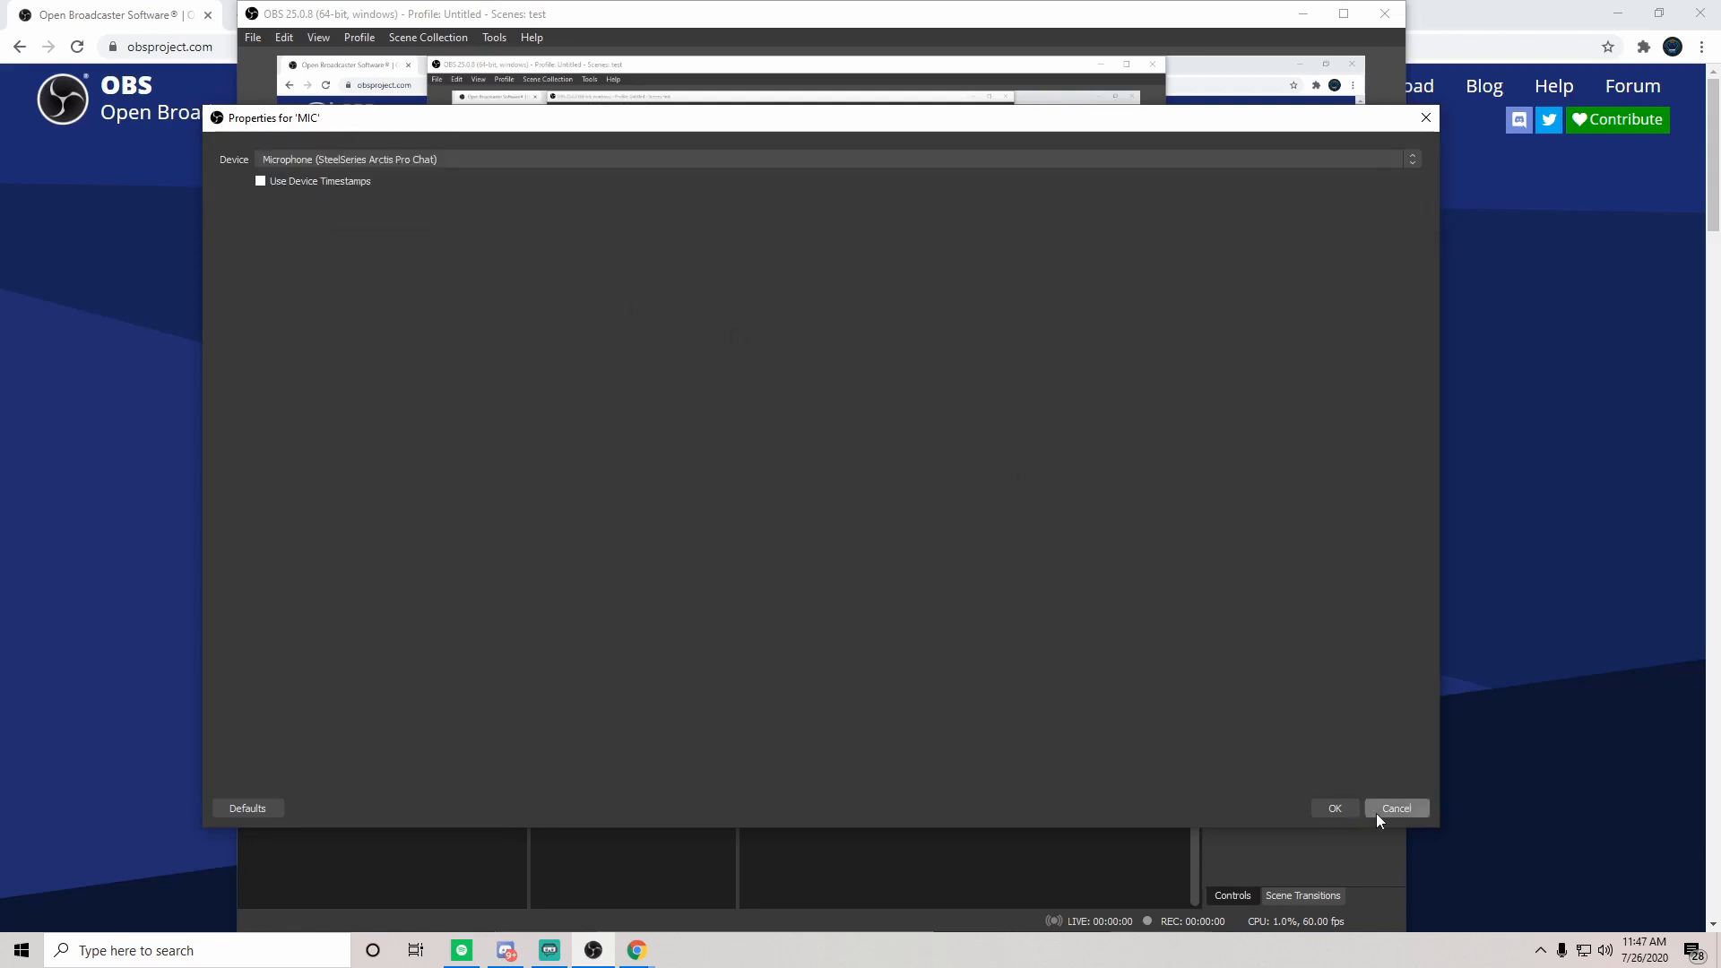
left_click(1335, 808)
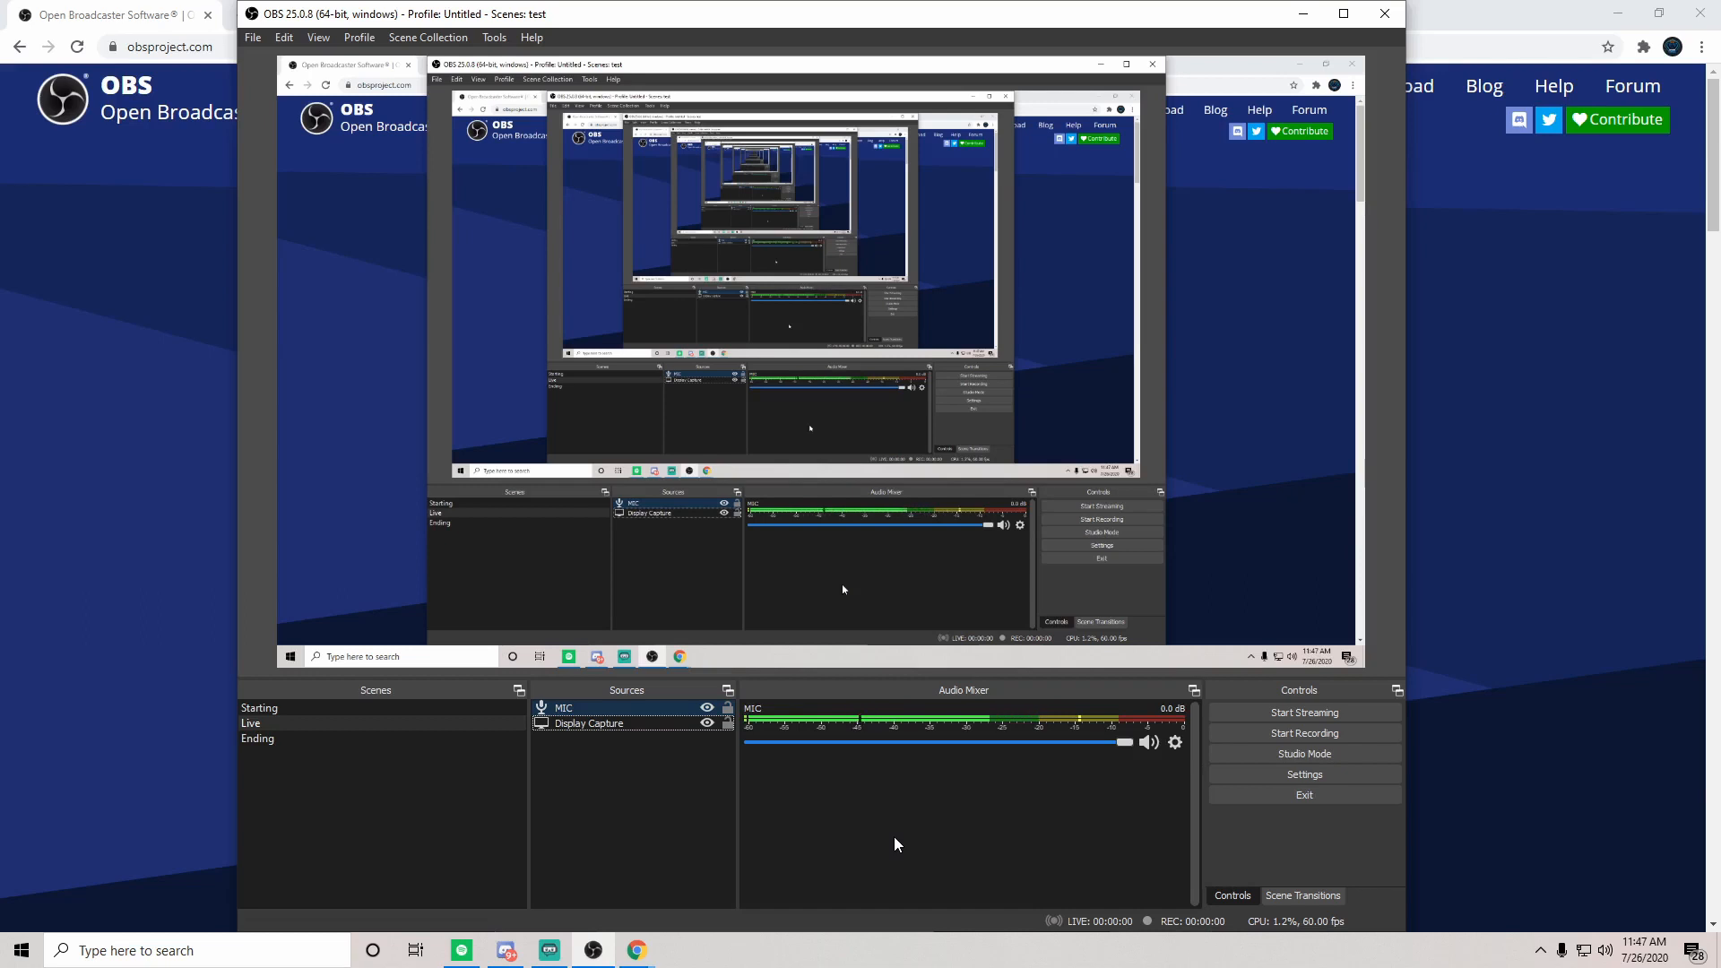
right_click(626, 816)
mouse_move(712, 825)
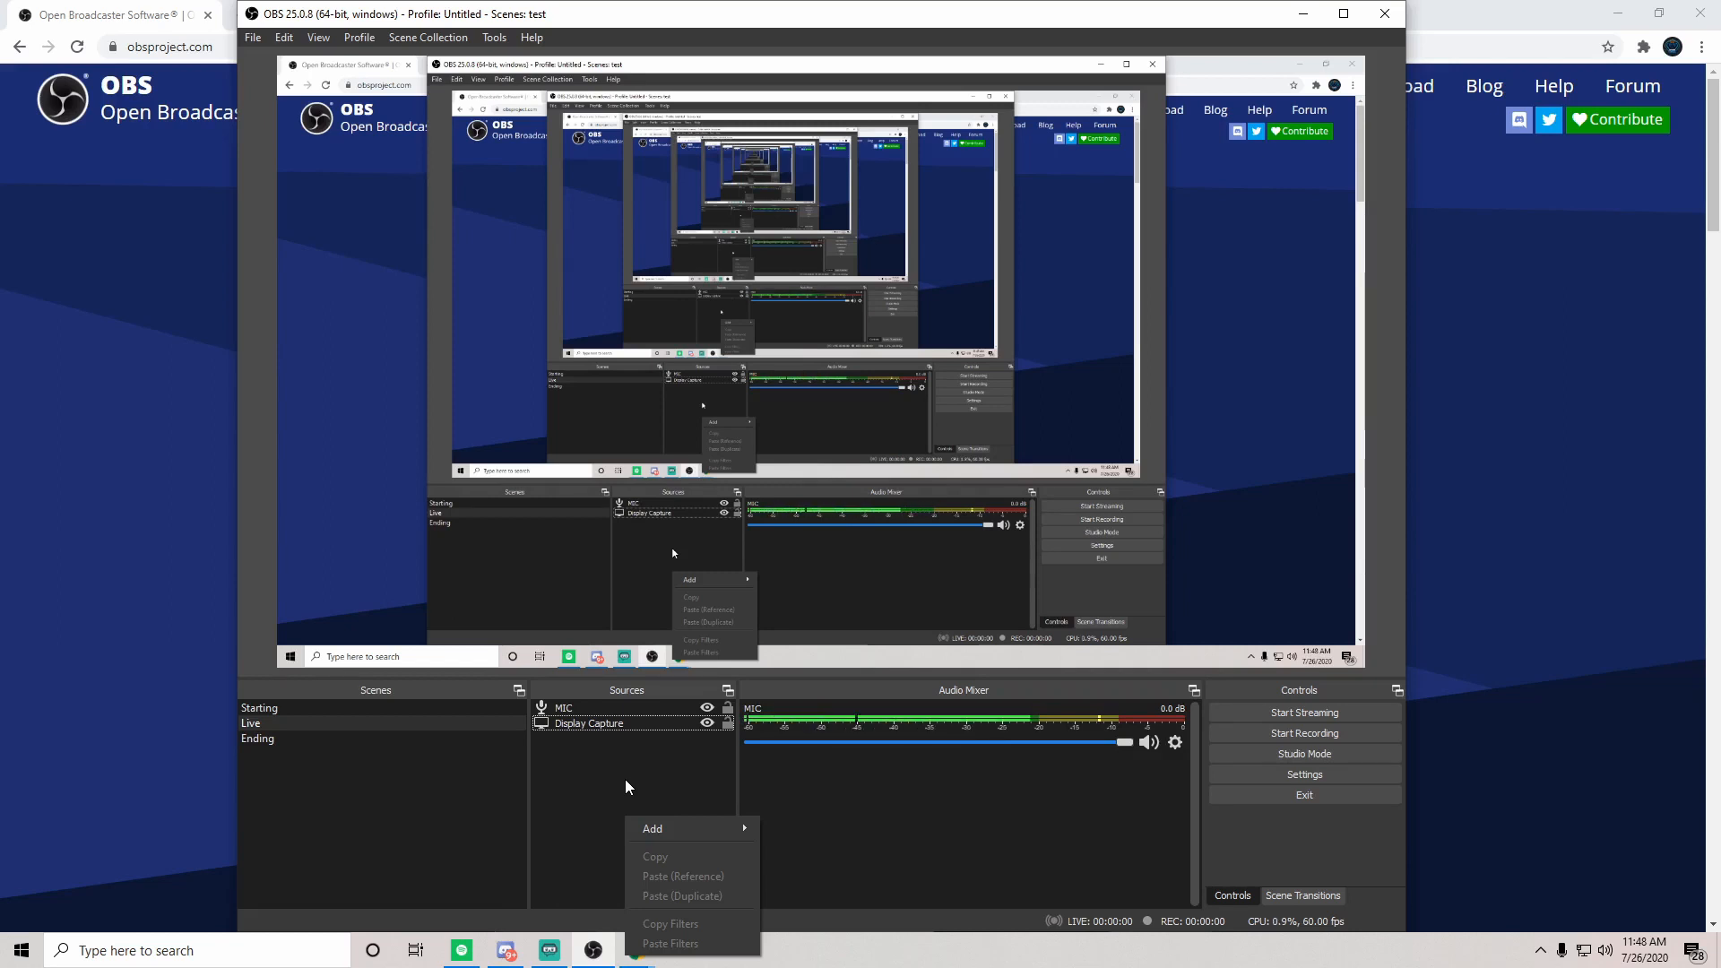
left_click(626, 778)
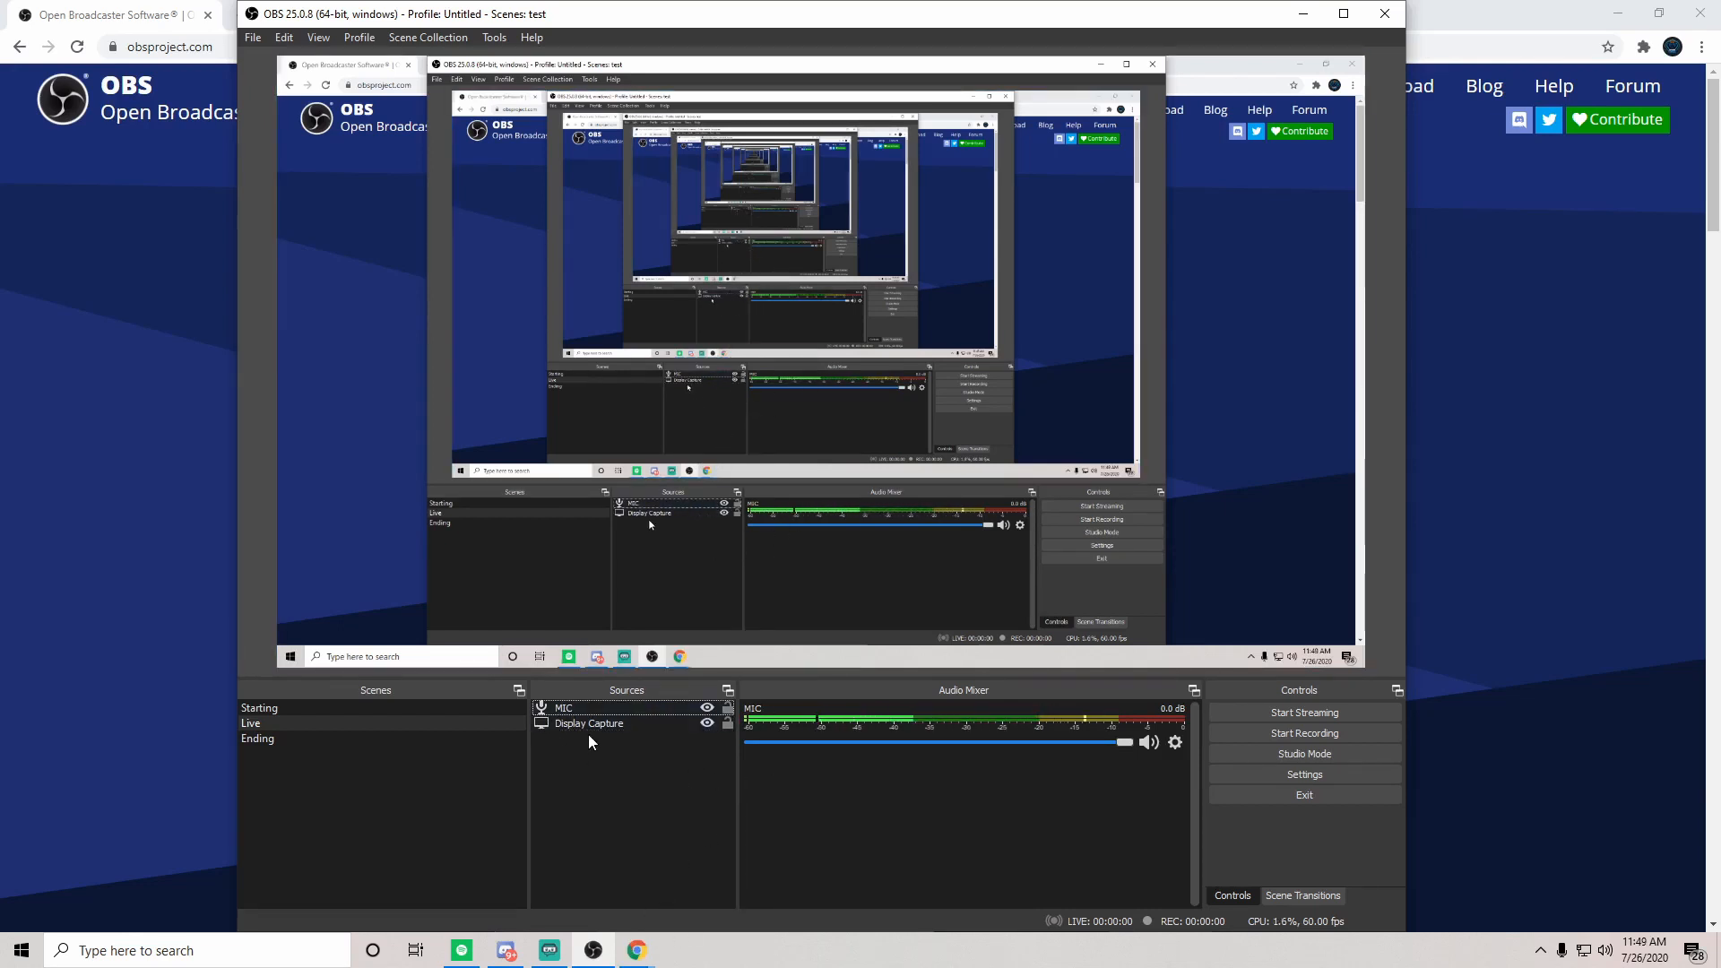
left_click(639, 724)
left_click(641, 748)
Step: Add an Audio Output Capture source named Desktop to the Live scene, using the Headset Earphone (SteelSeries Arctis Pro Chat) device
right_click(639, 767)
mouse_move(681, 777)
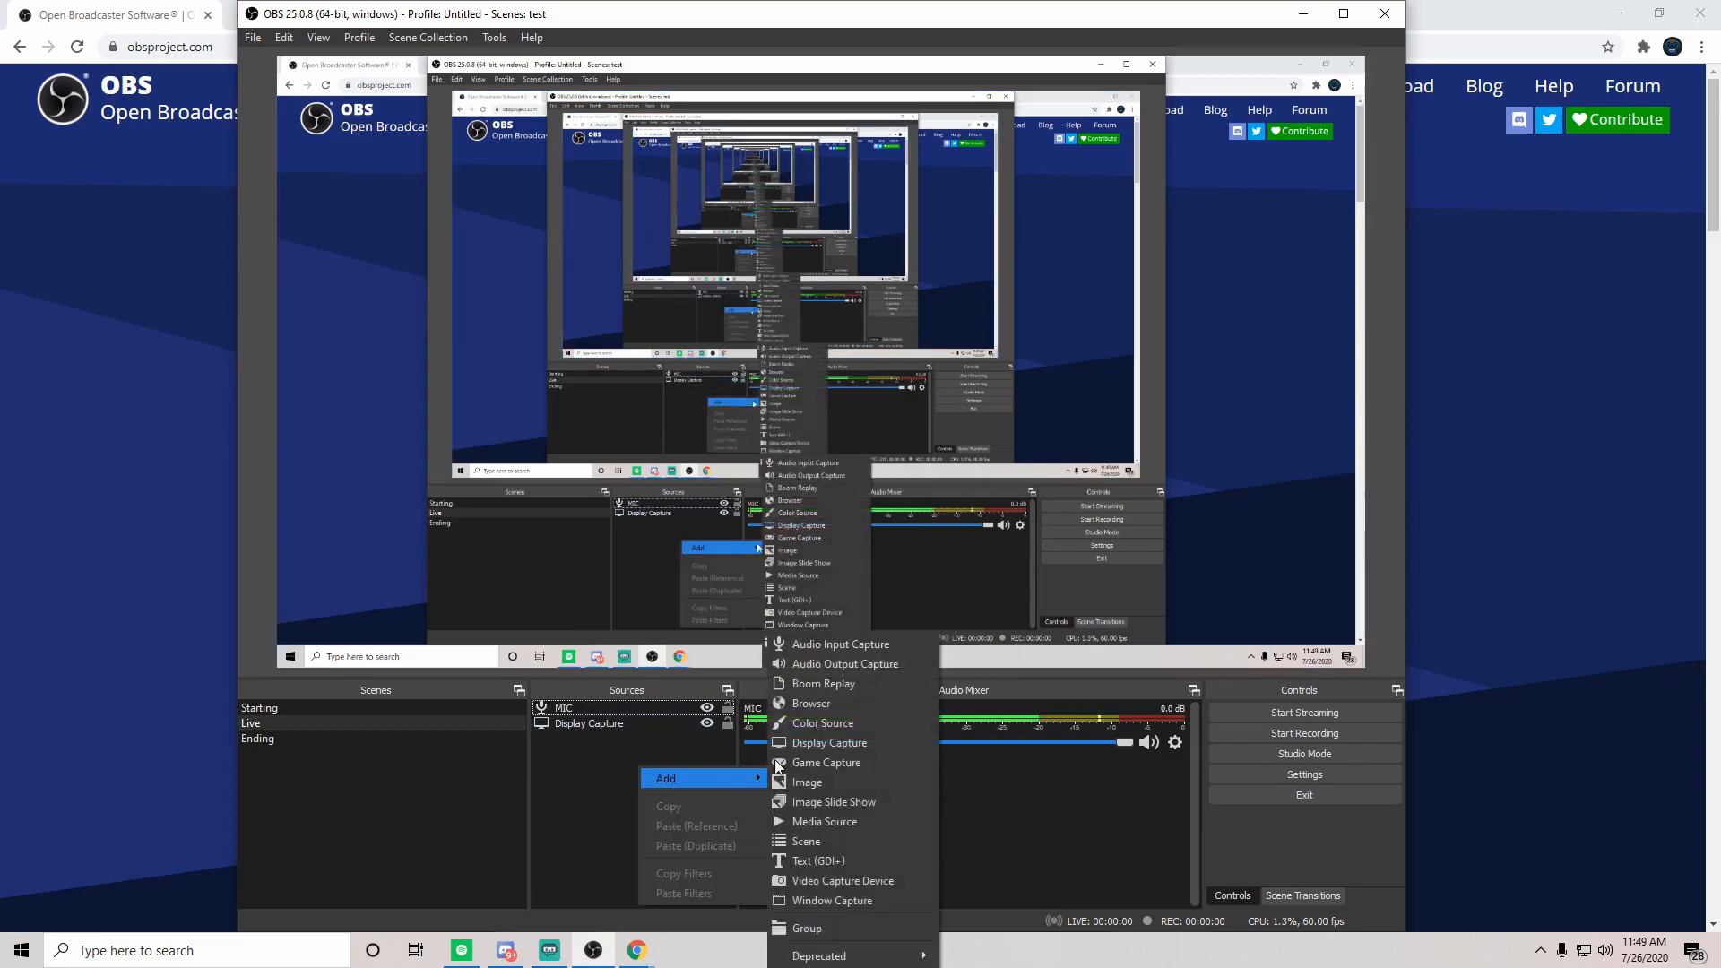
left_click(830, 665)
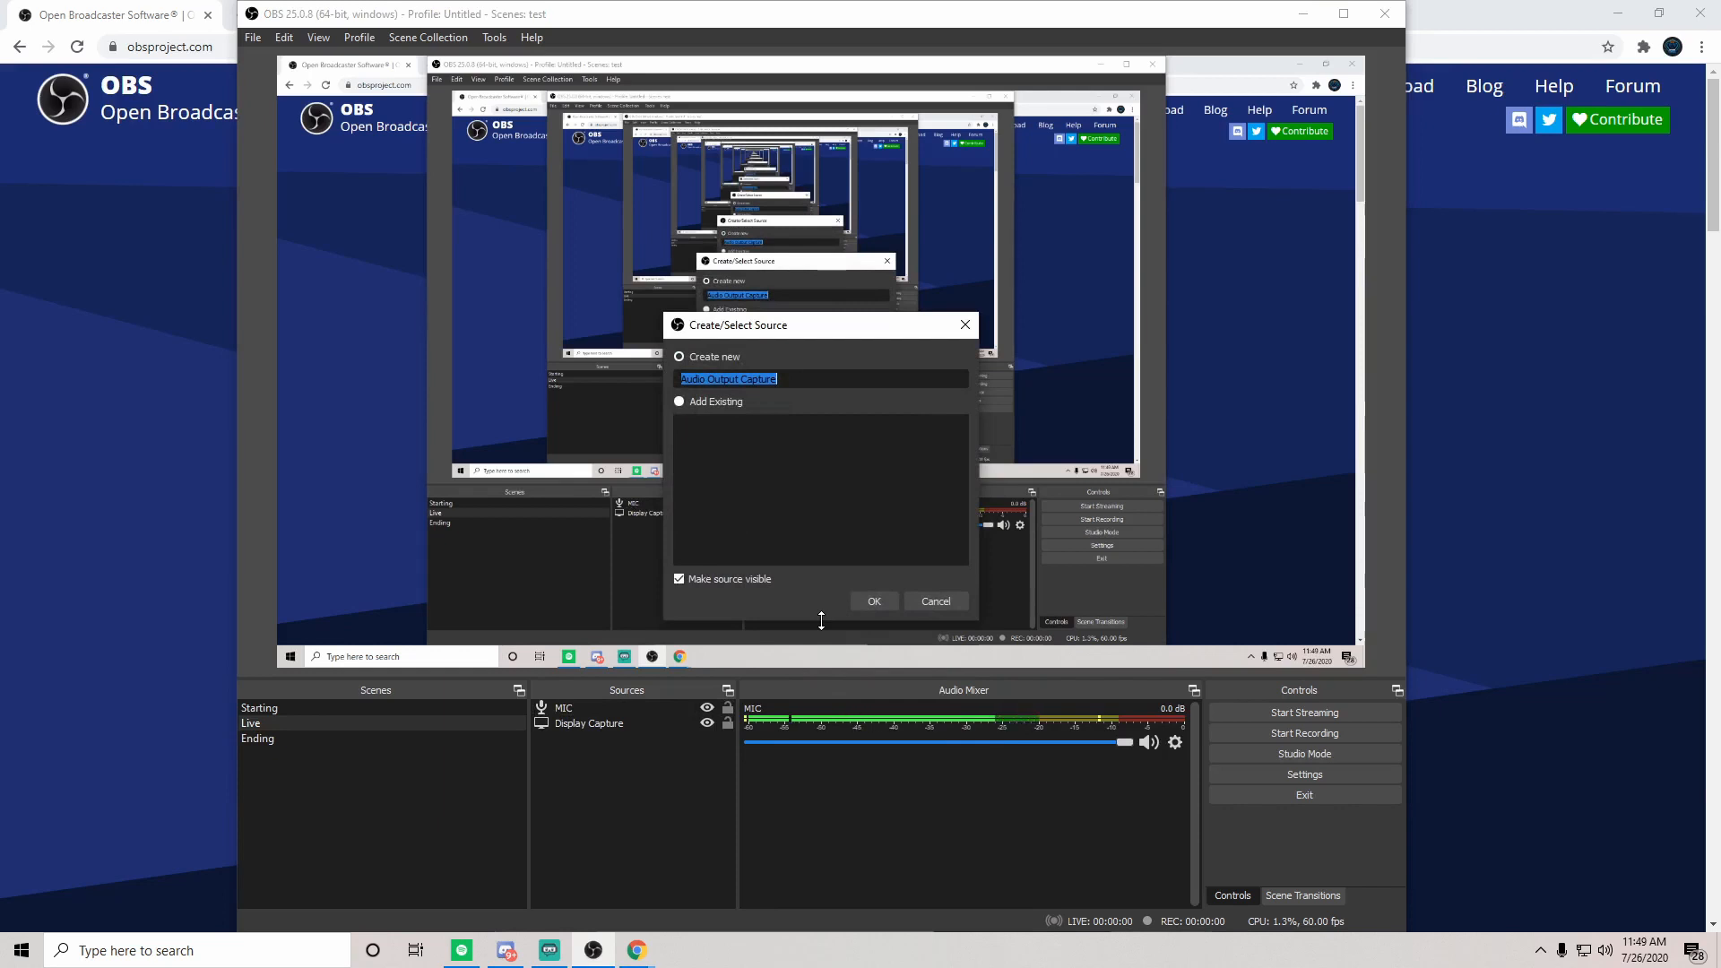
type("Desktop")
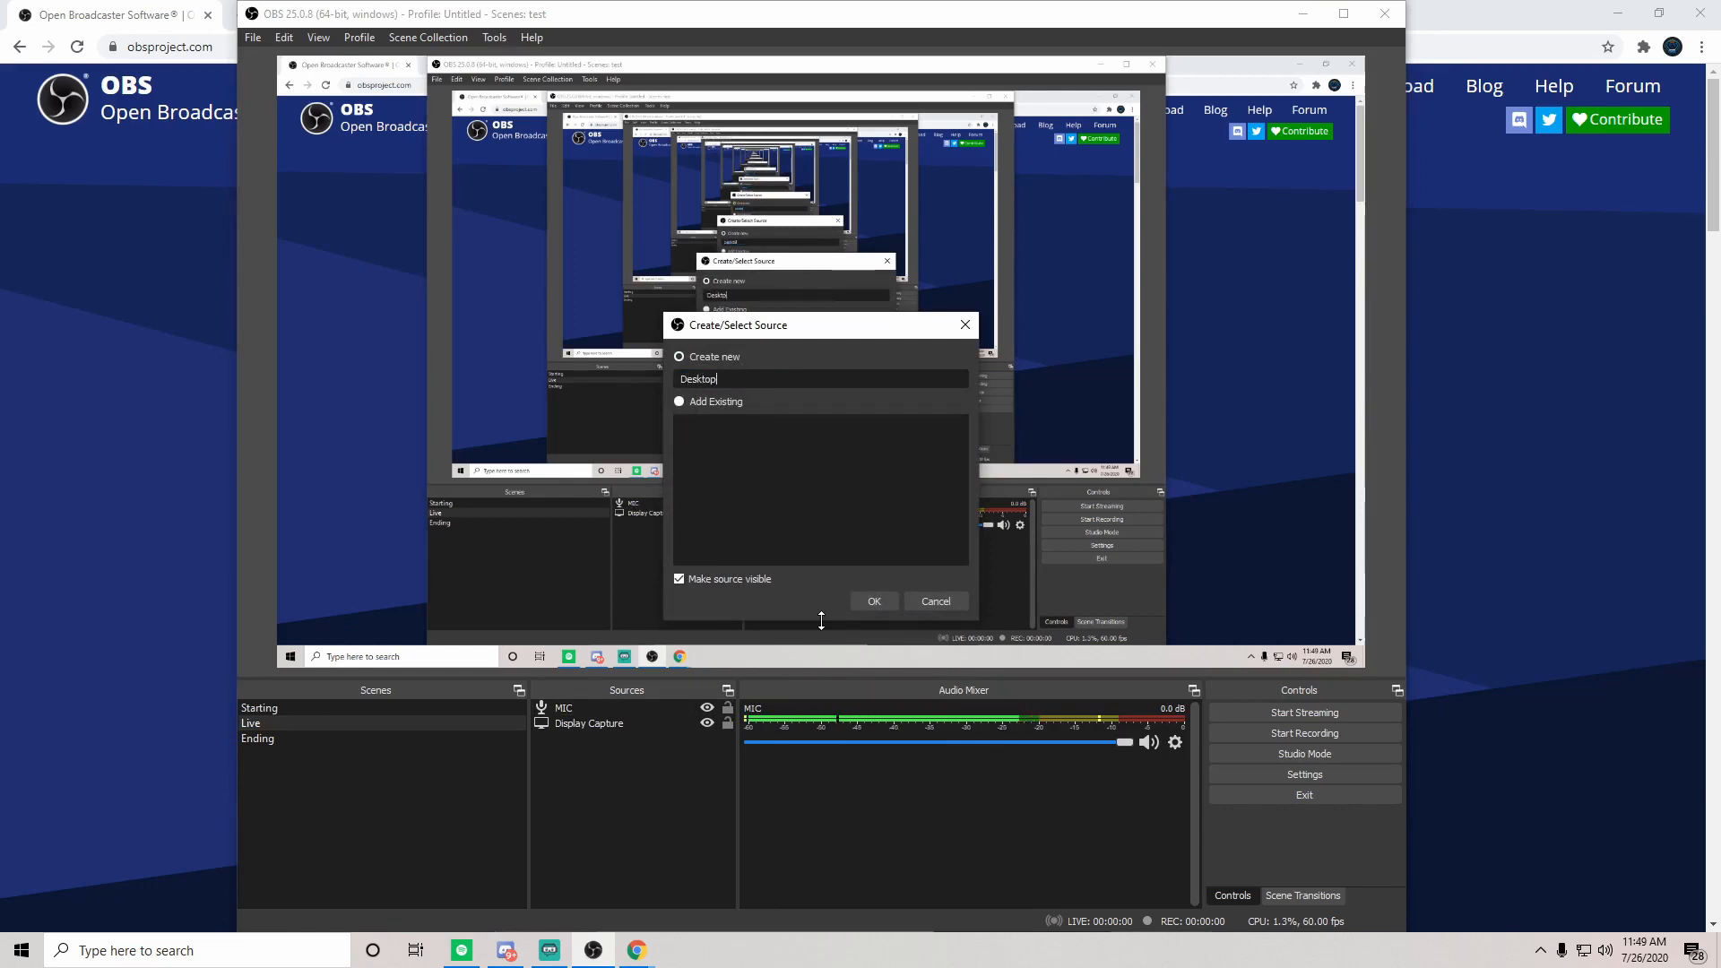
left_click(889, 599)
left_click(406, 159)
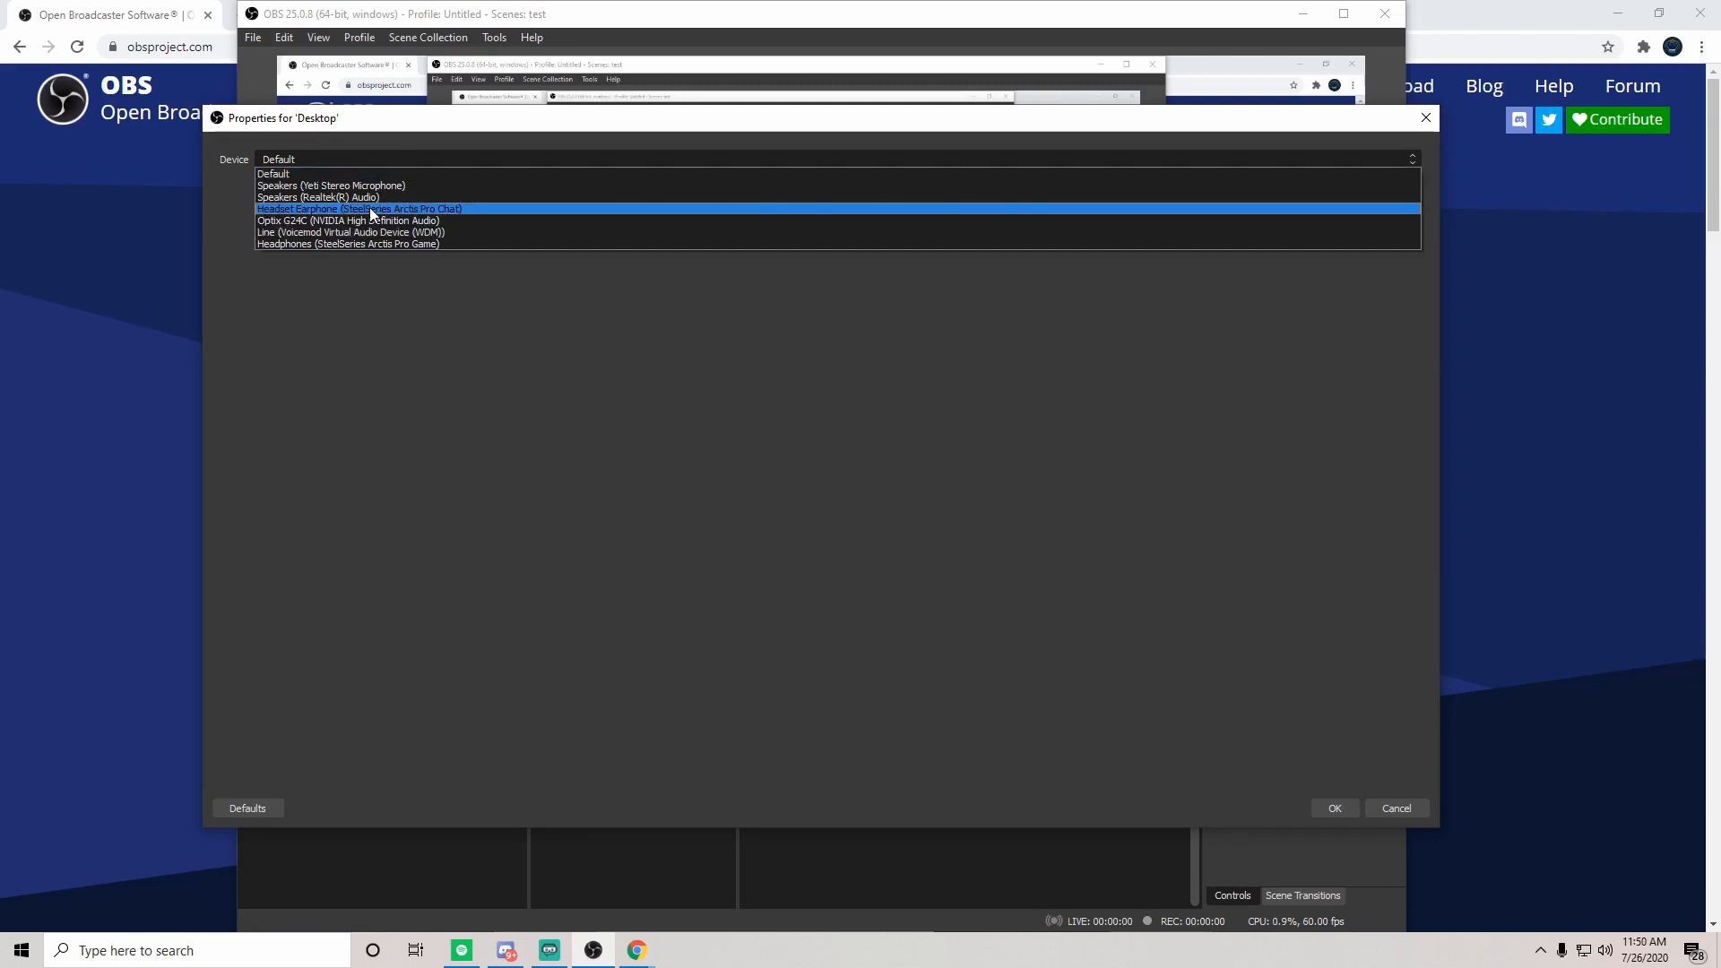
left_click(414, 211)
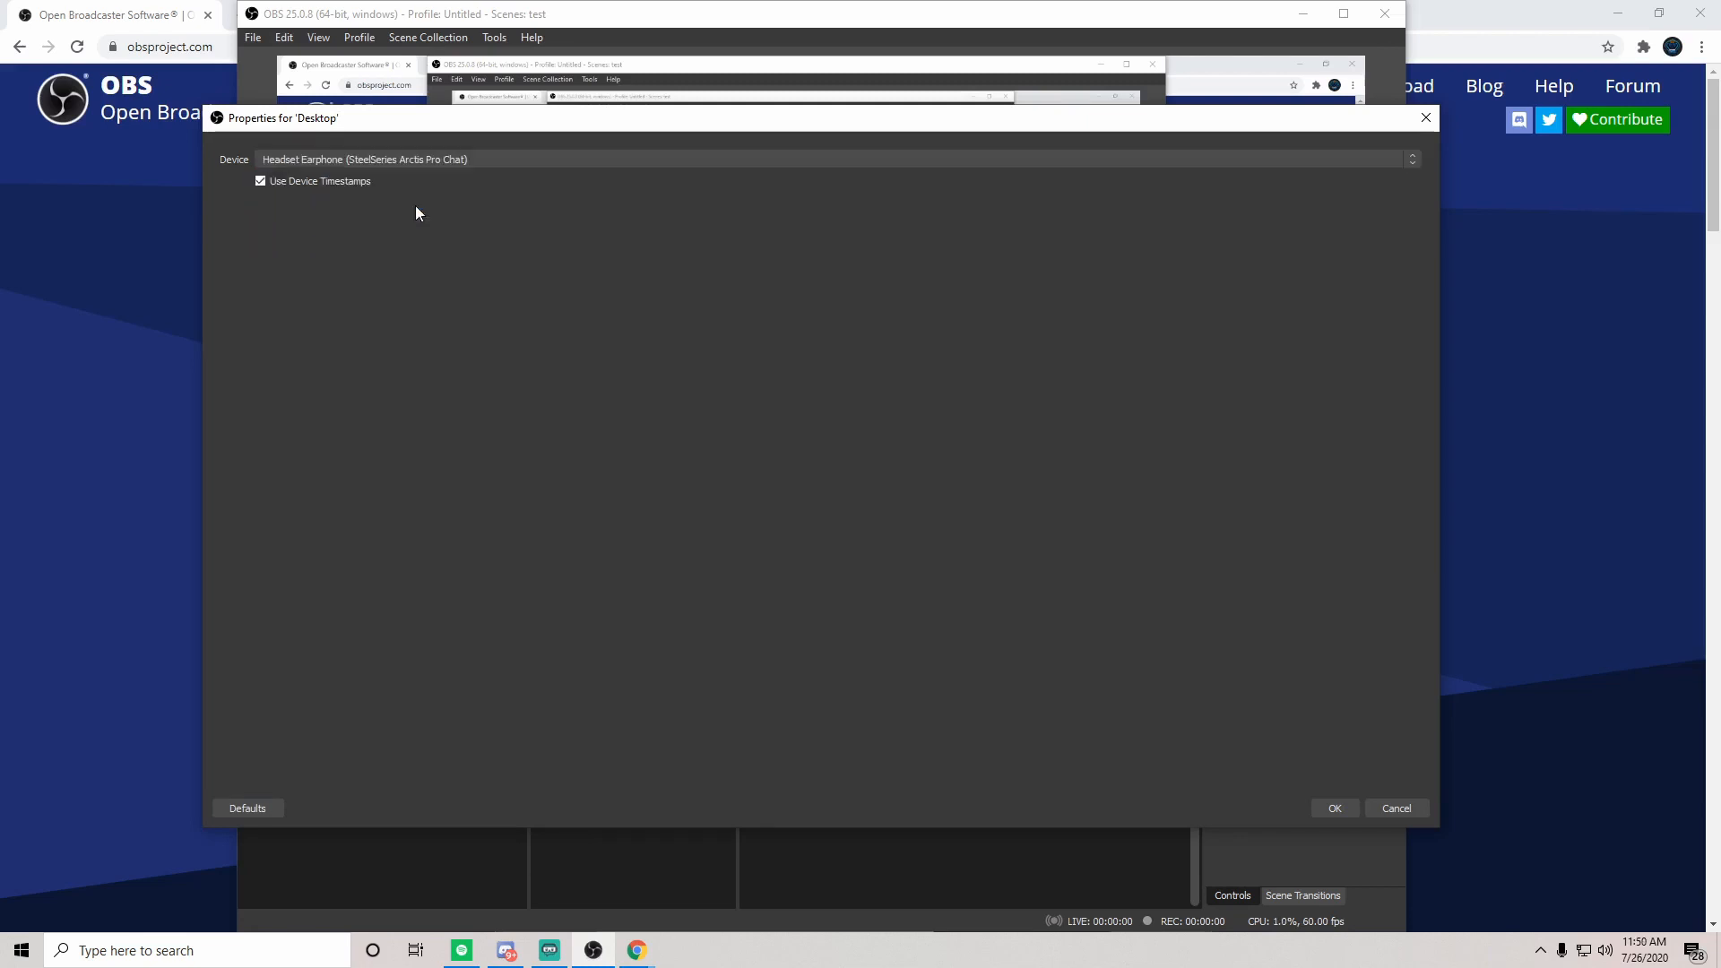
left_click(1346, 804)
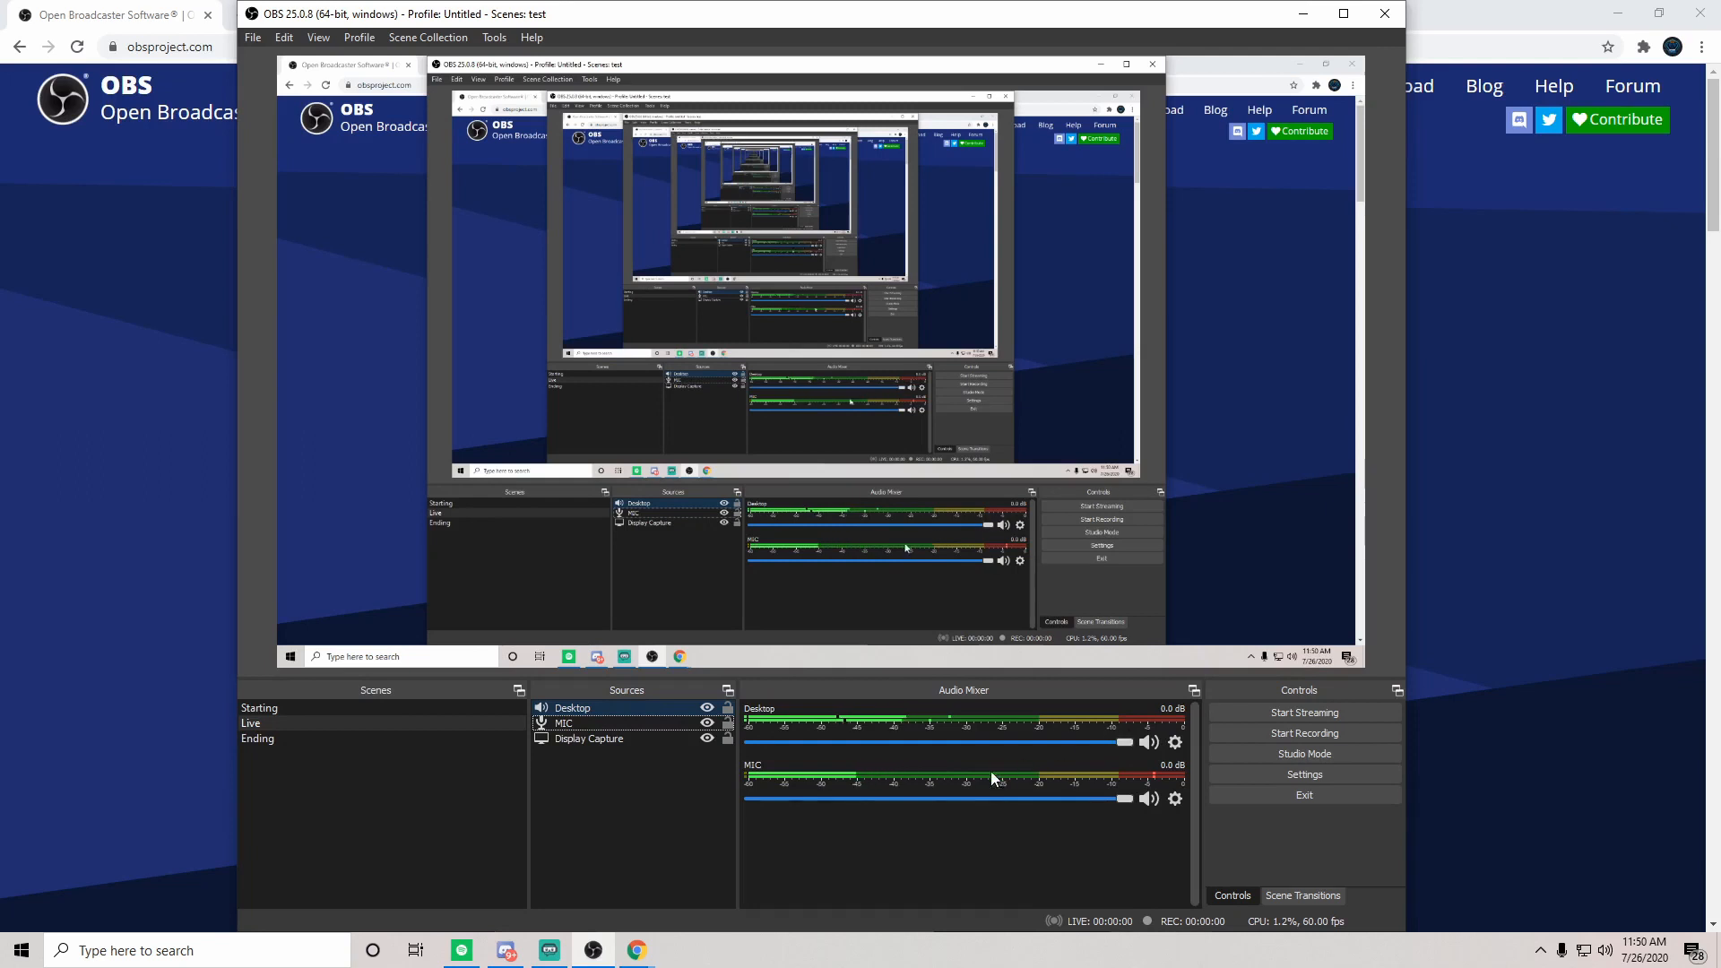
Step: Mute the Desktop audio source in the mixer and unmute it again
left_click(1149, 743)
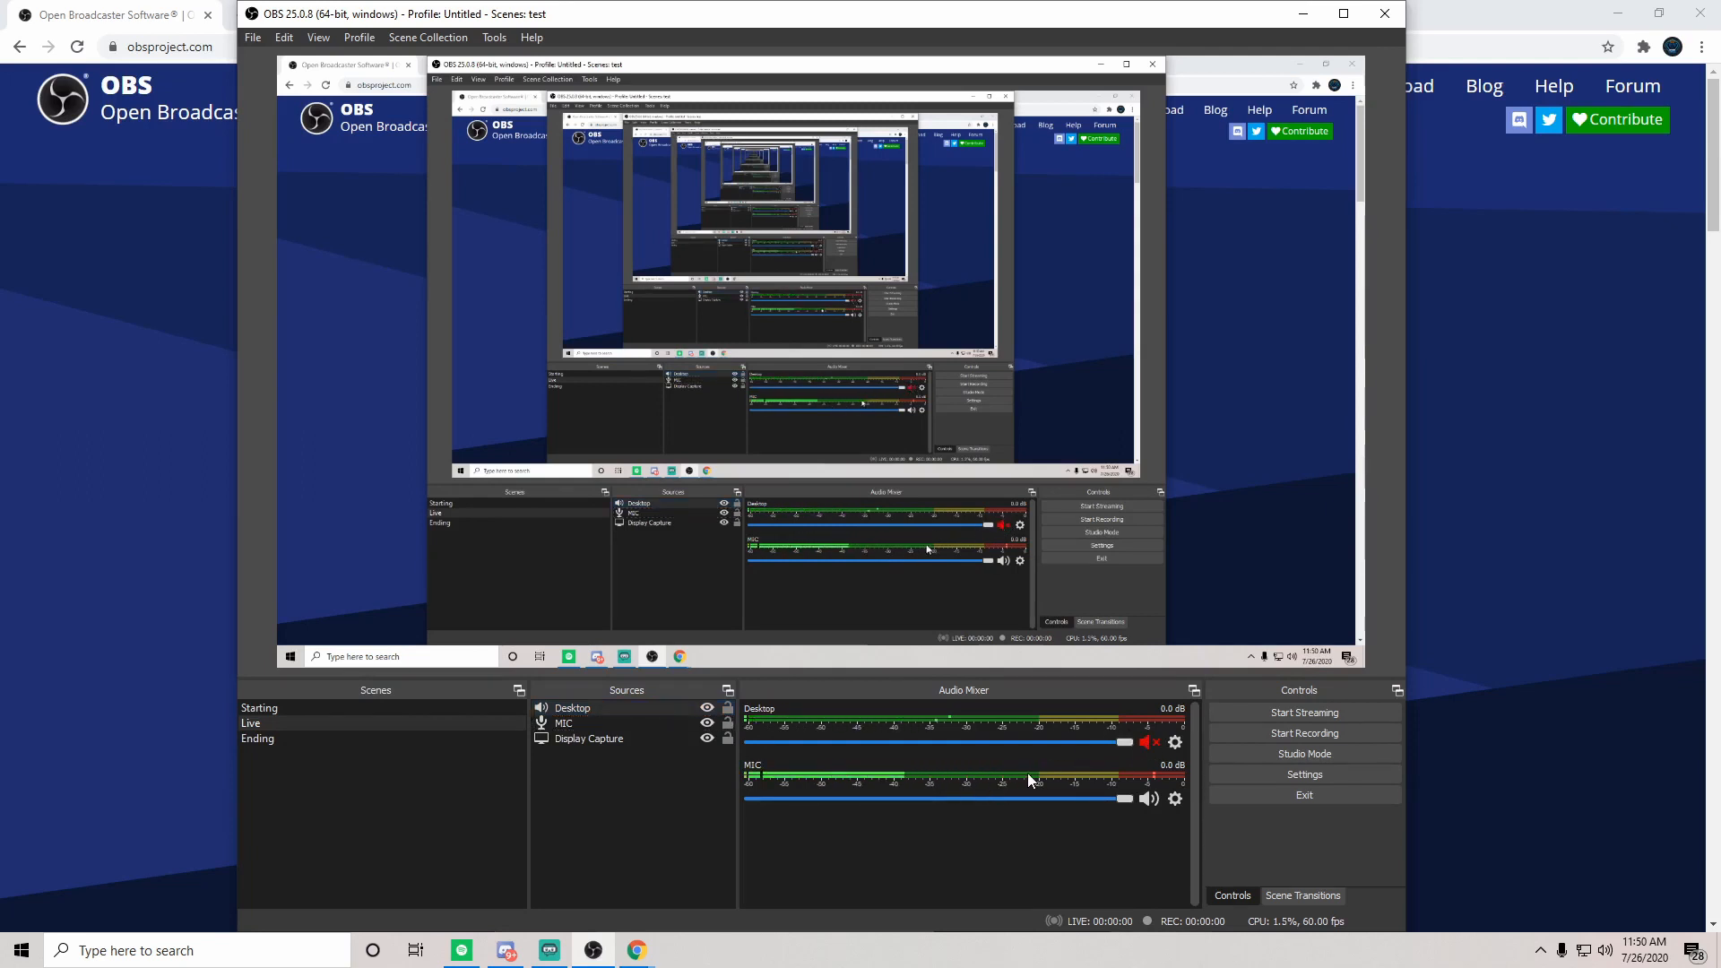
left_click(1151, 744)
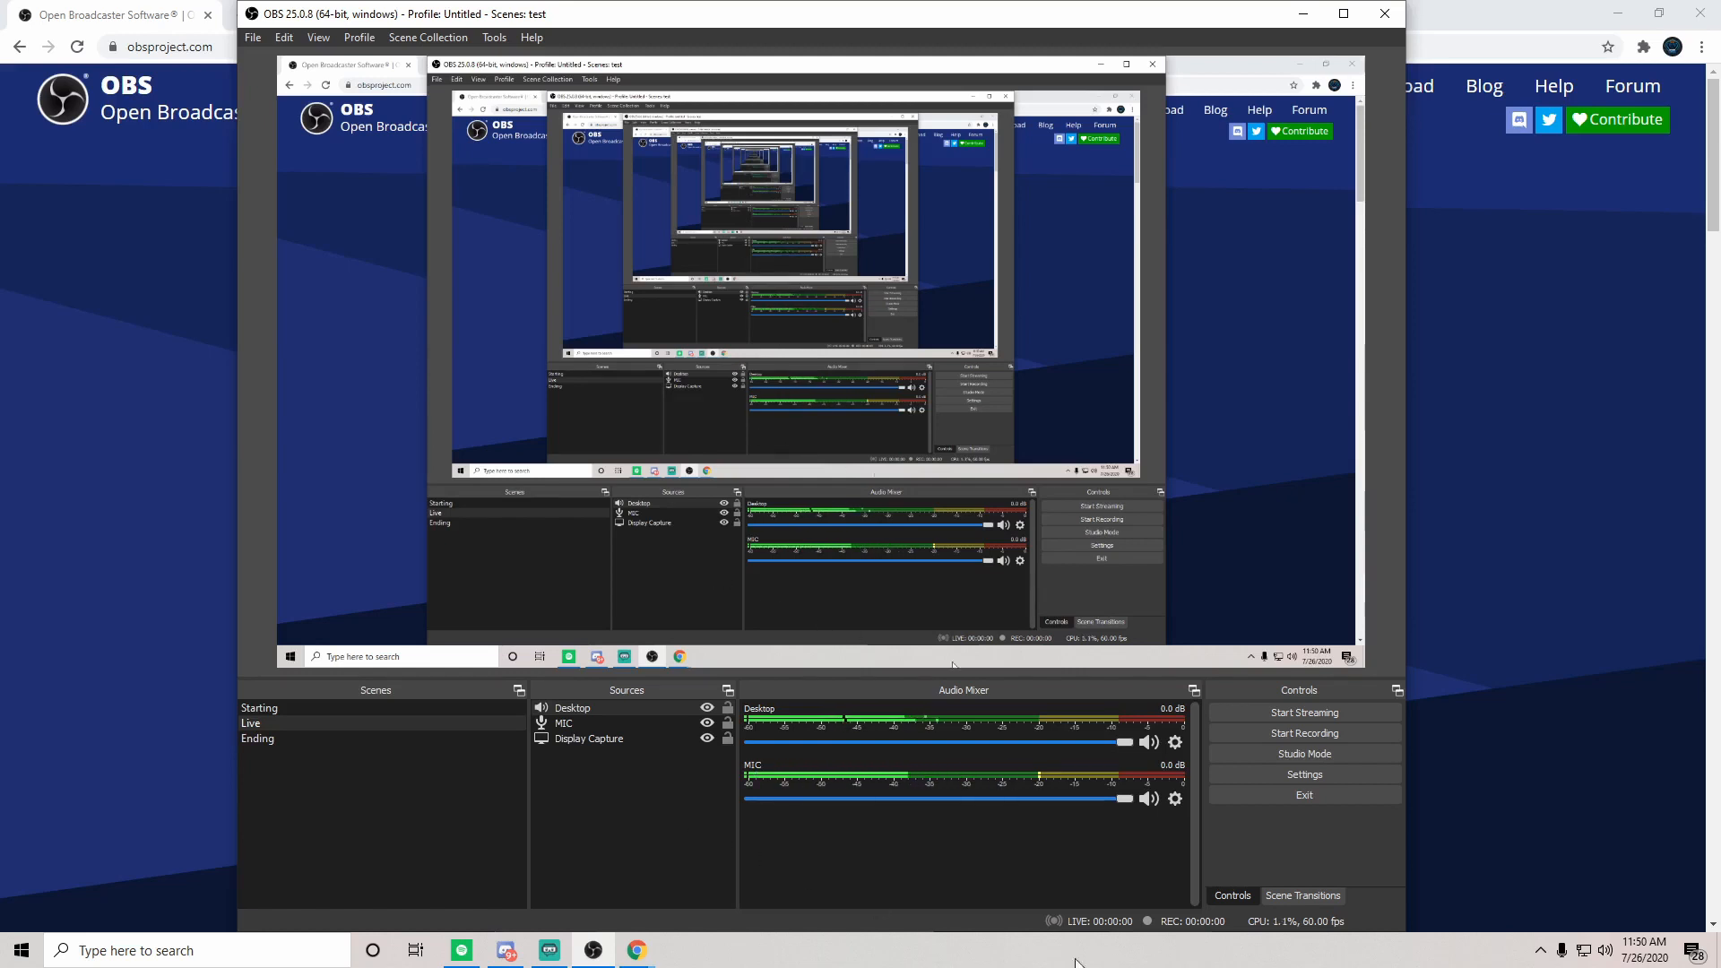
Step: Open the stream settings and examine which streaming services are offered, keeping Twitch as the service
left_click(1307, 775)
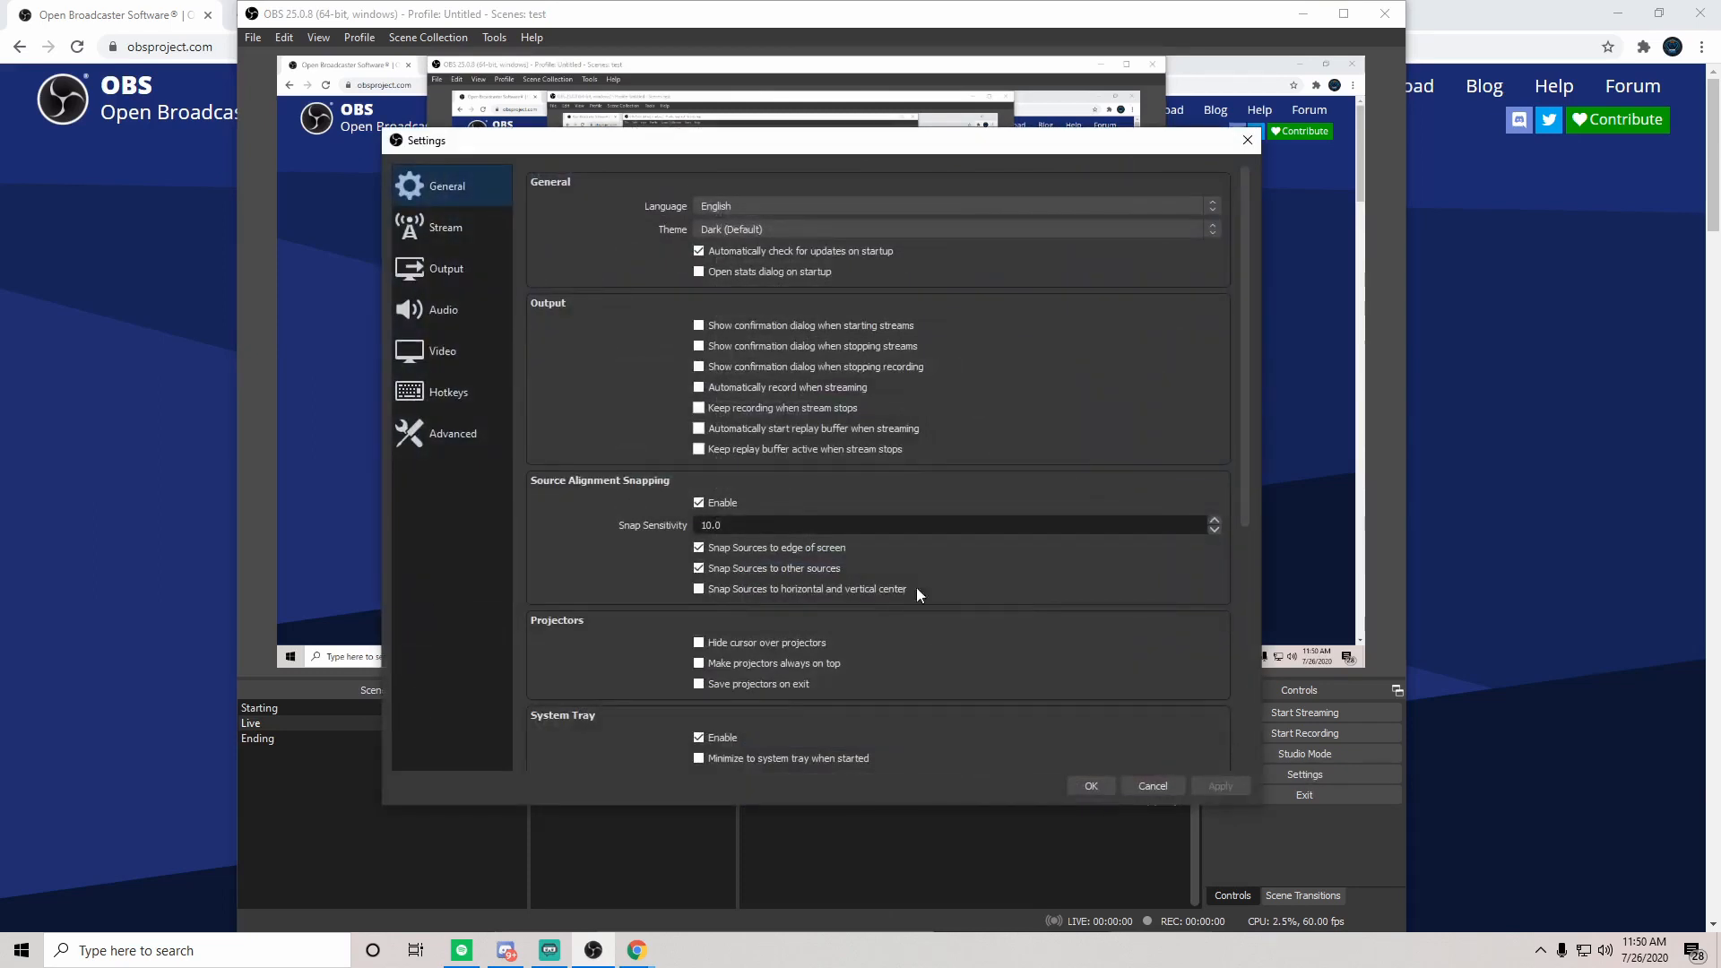
left_click(458, 224)
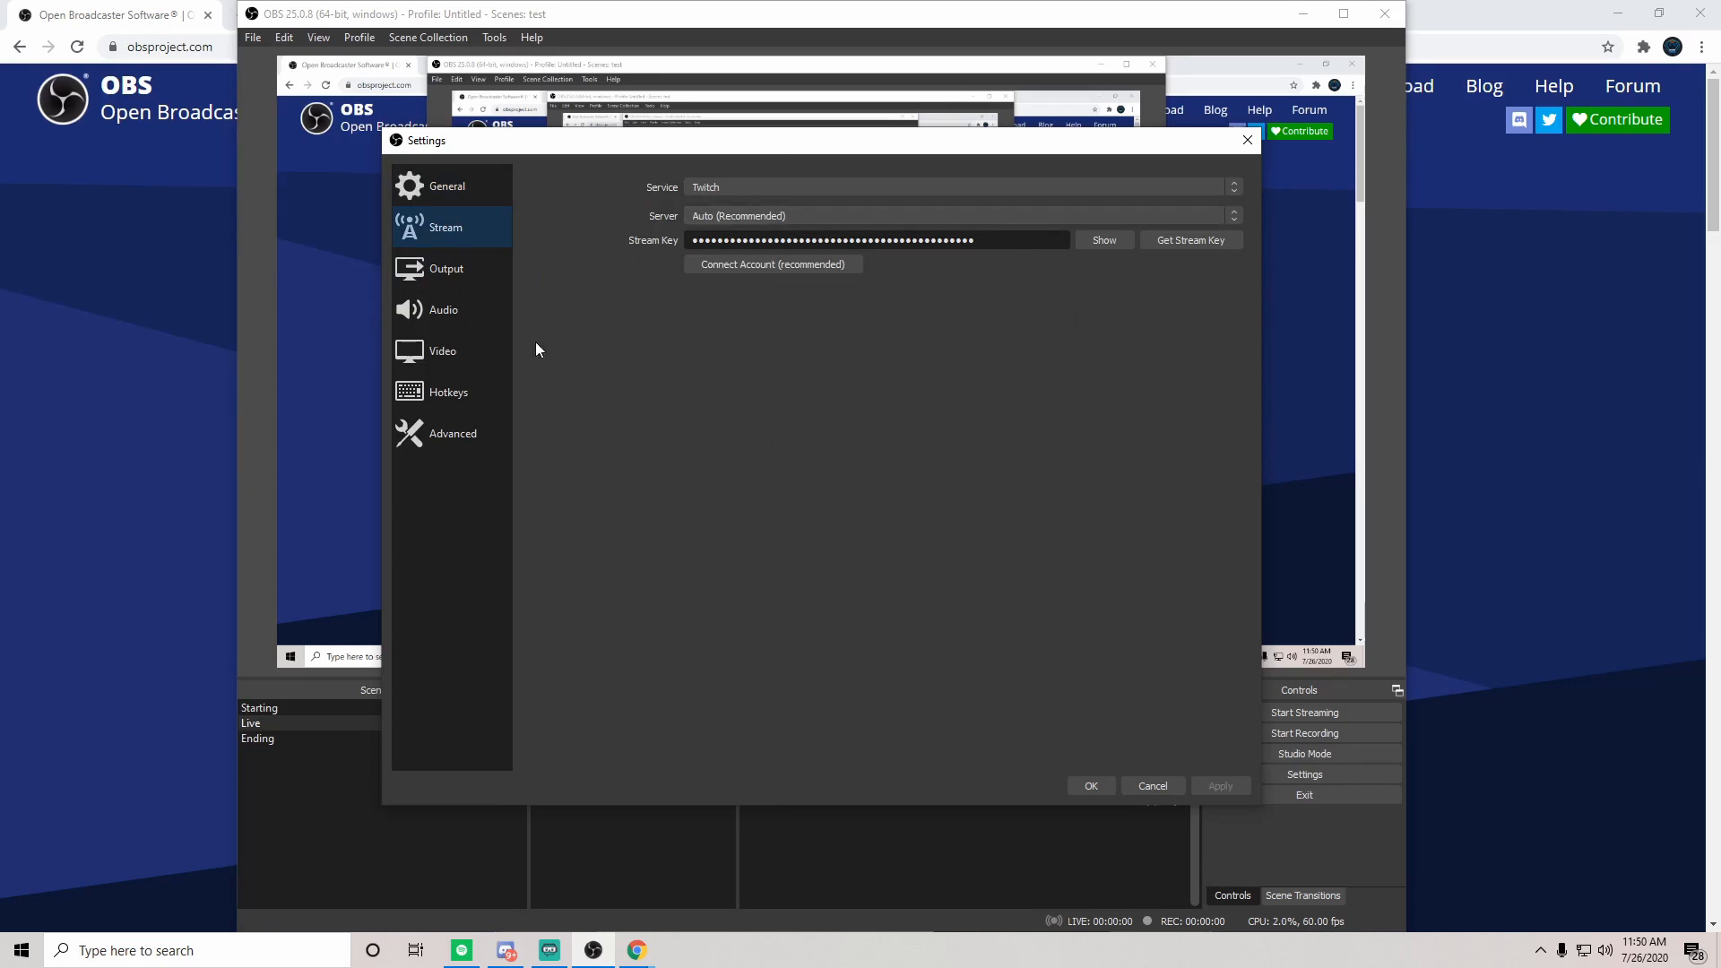
left_click(933, 186)
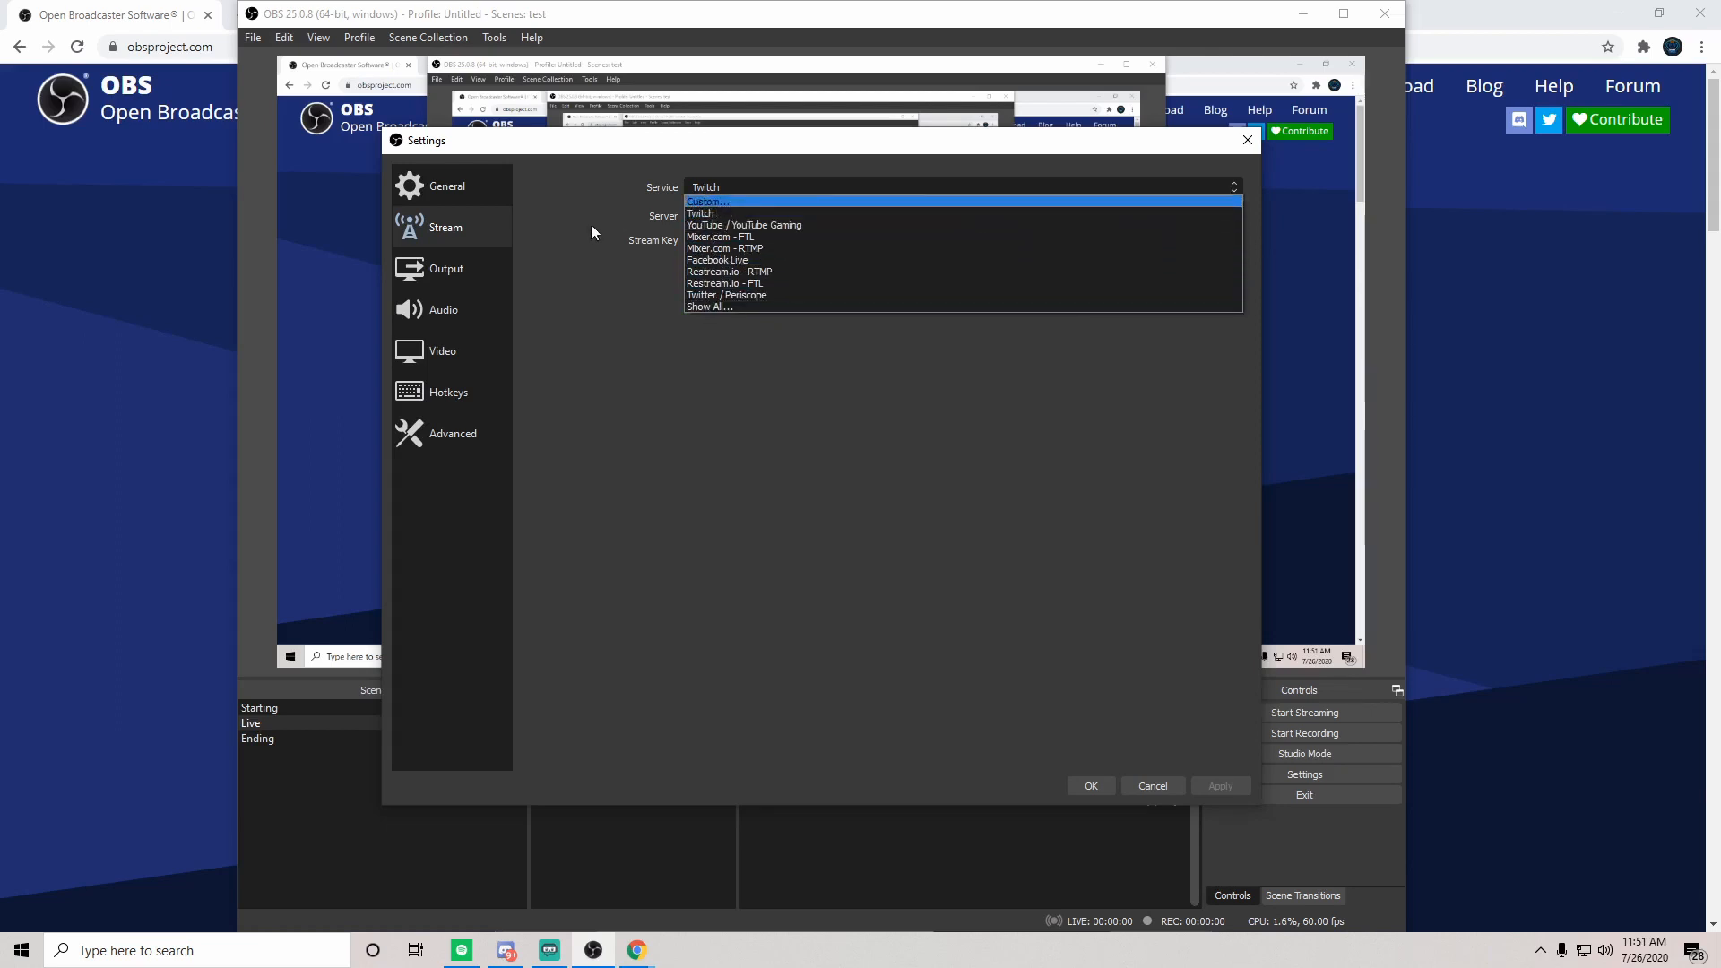
left_click(582, 288)
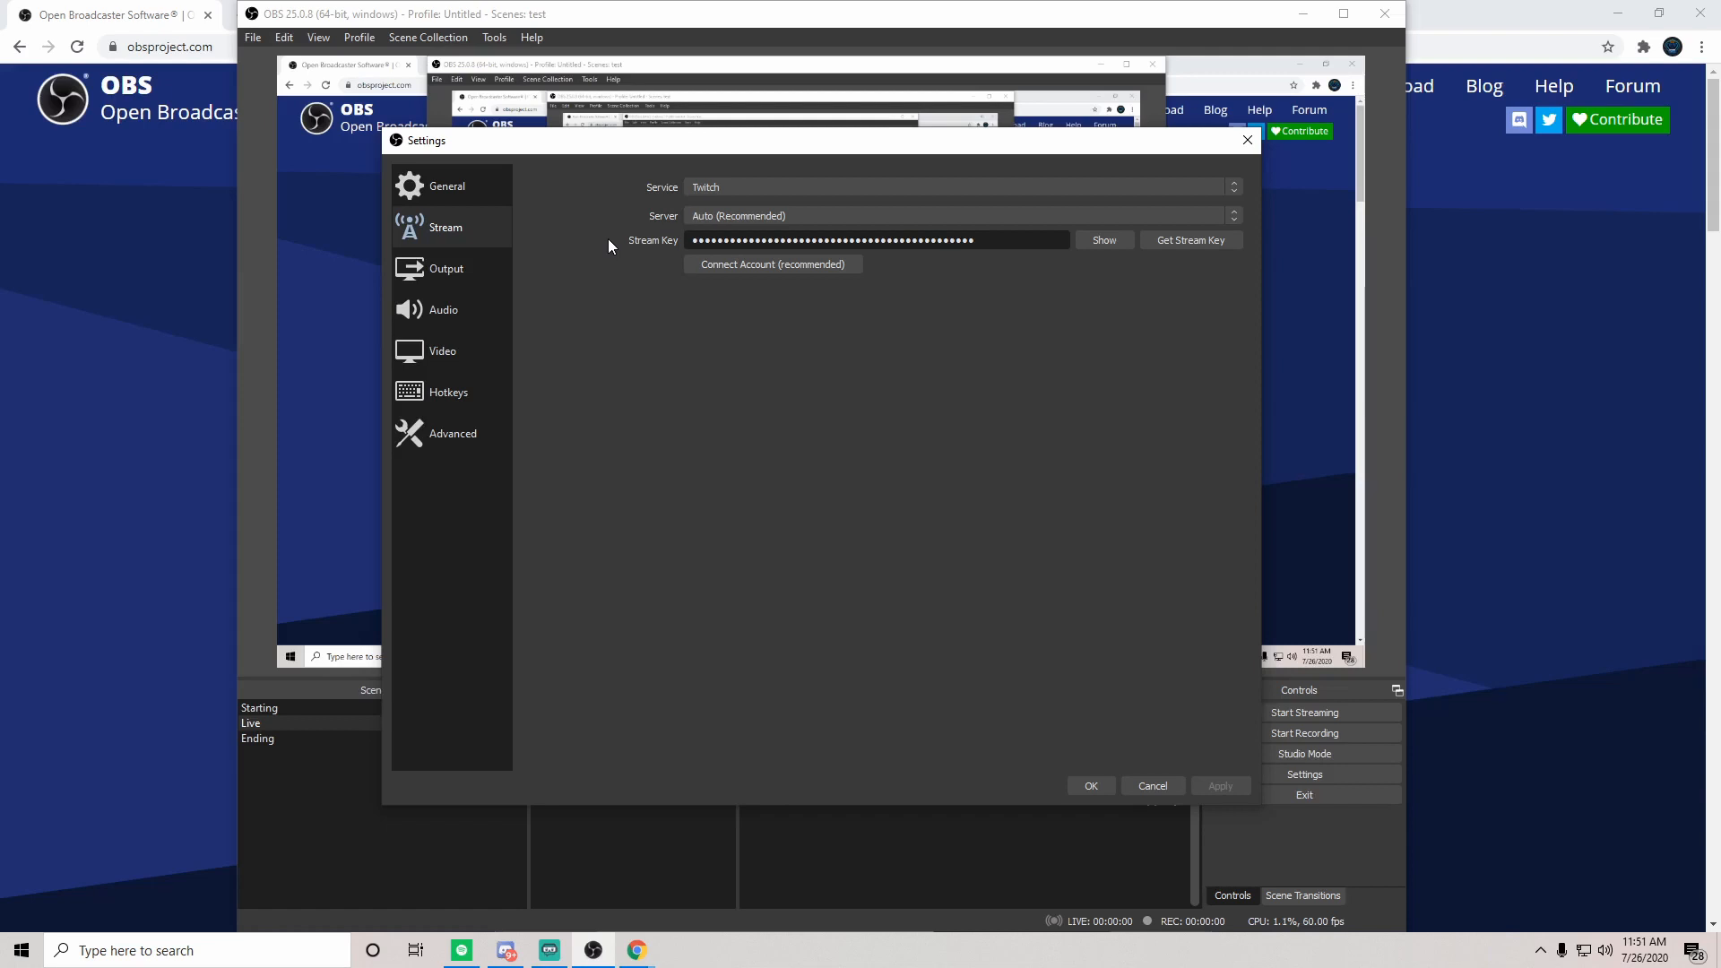
Step: Switch the output mode to Simple and set the streaming encoder to Software (x264)
left_click(487, 267)
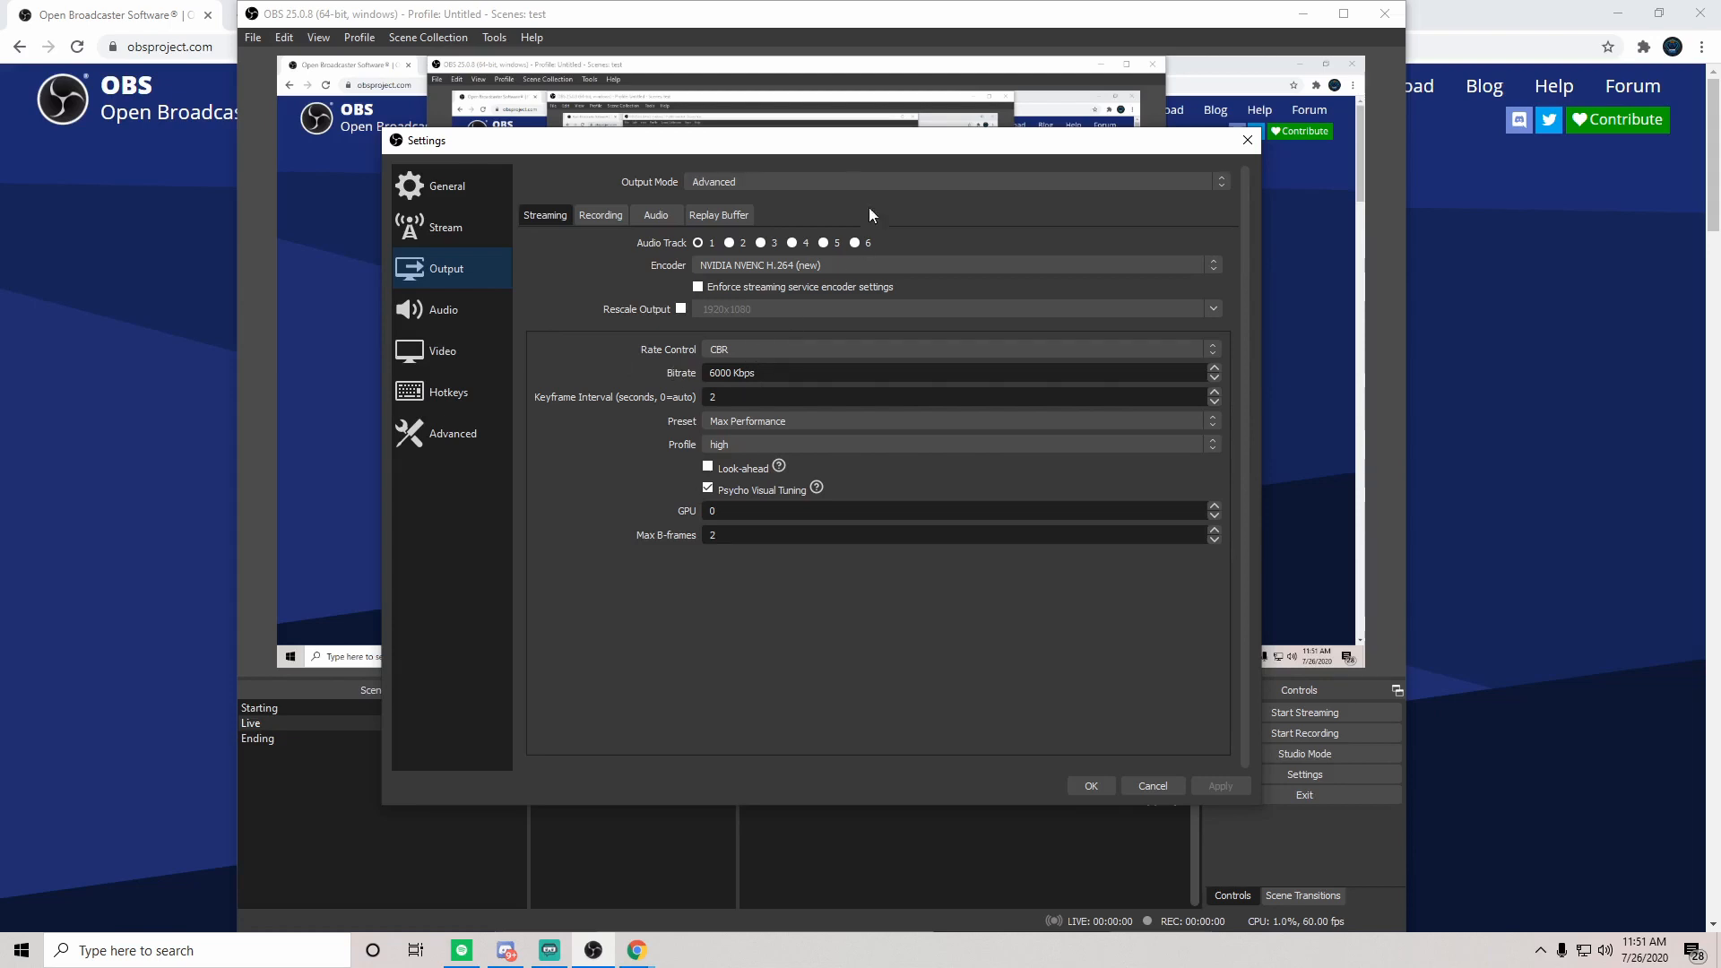
left_click(848, 181)
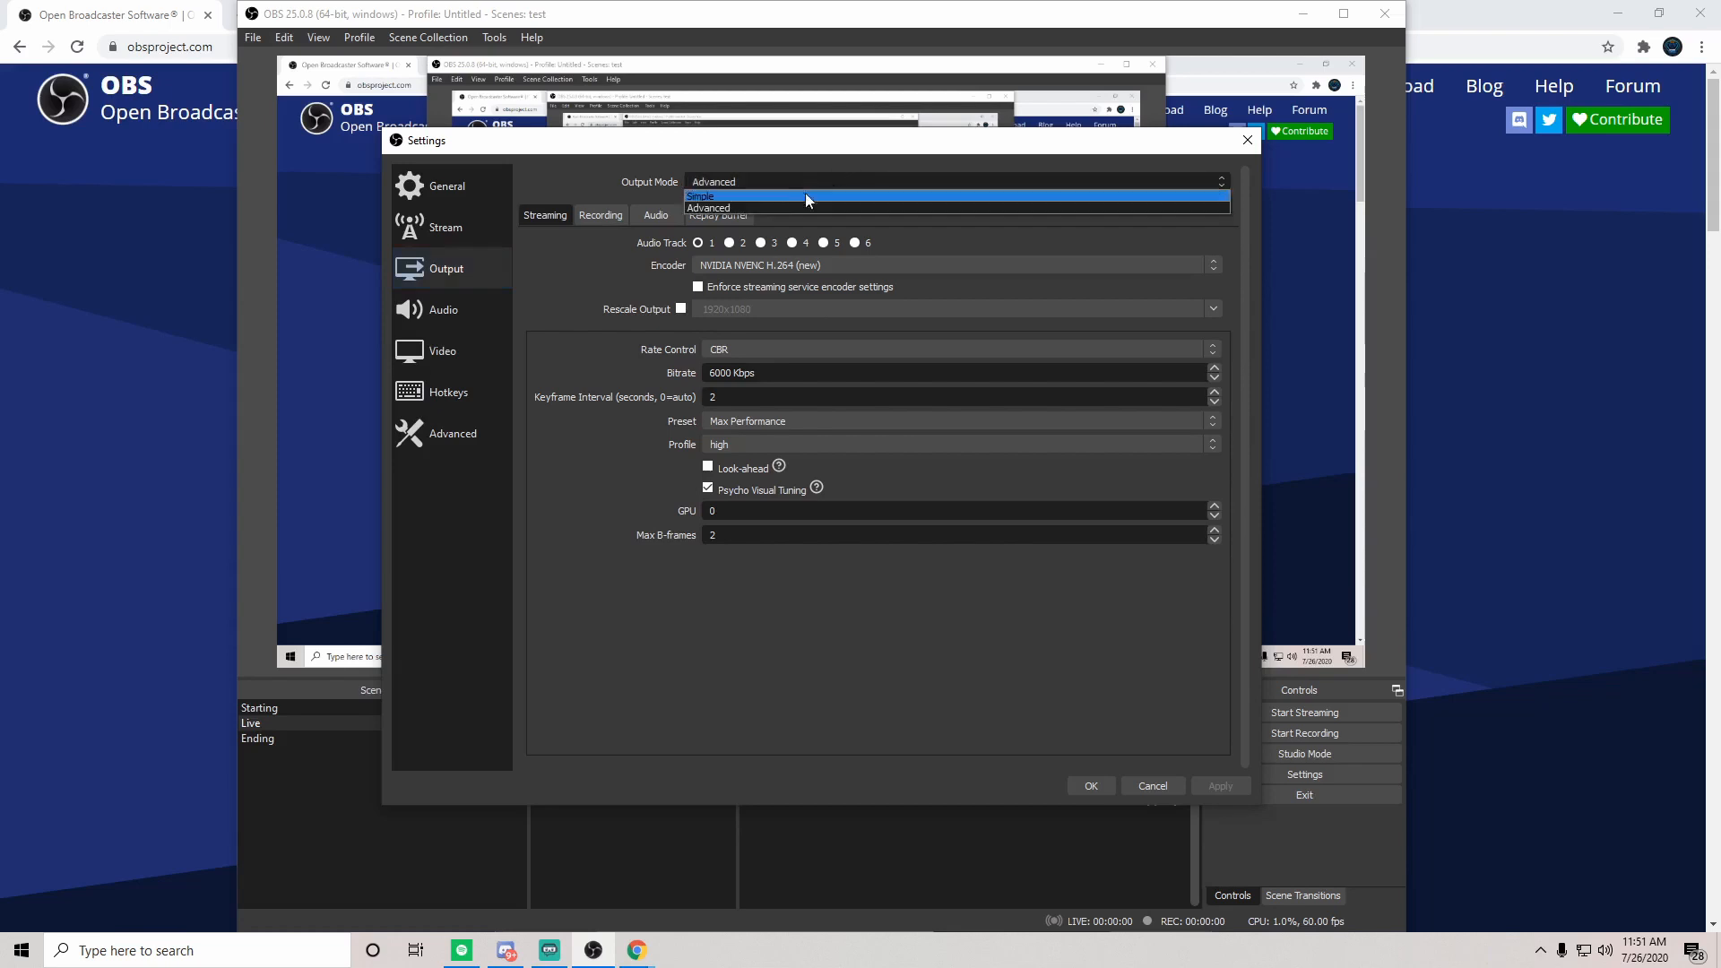
left_click(745, 194)
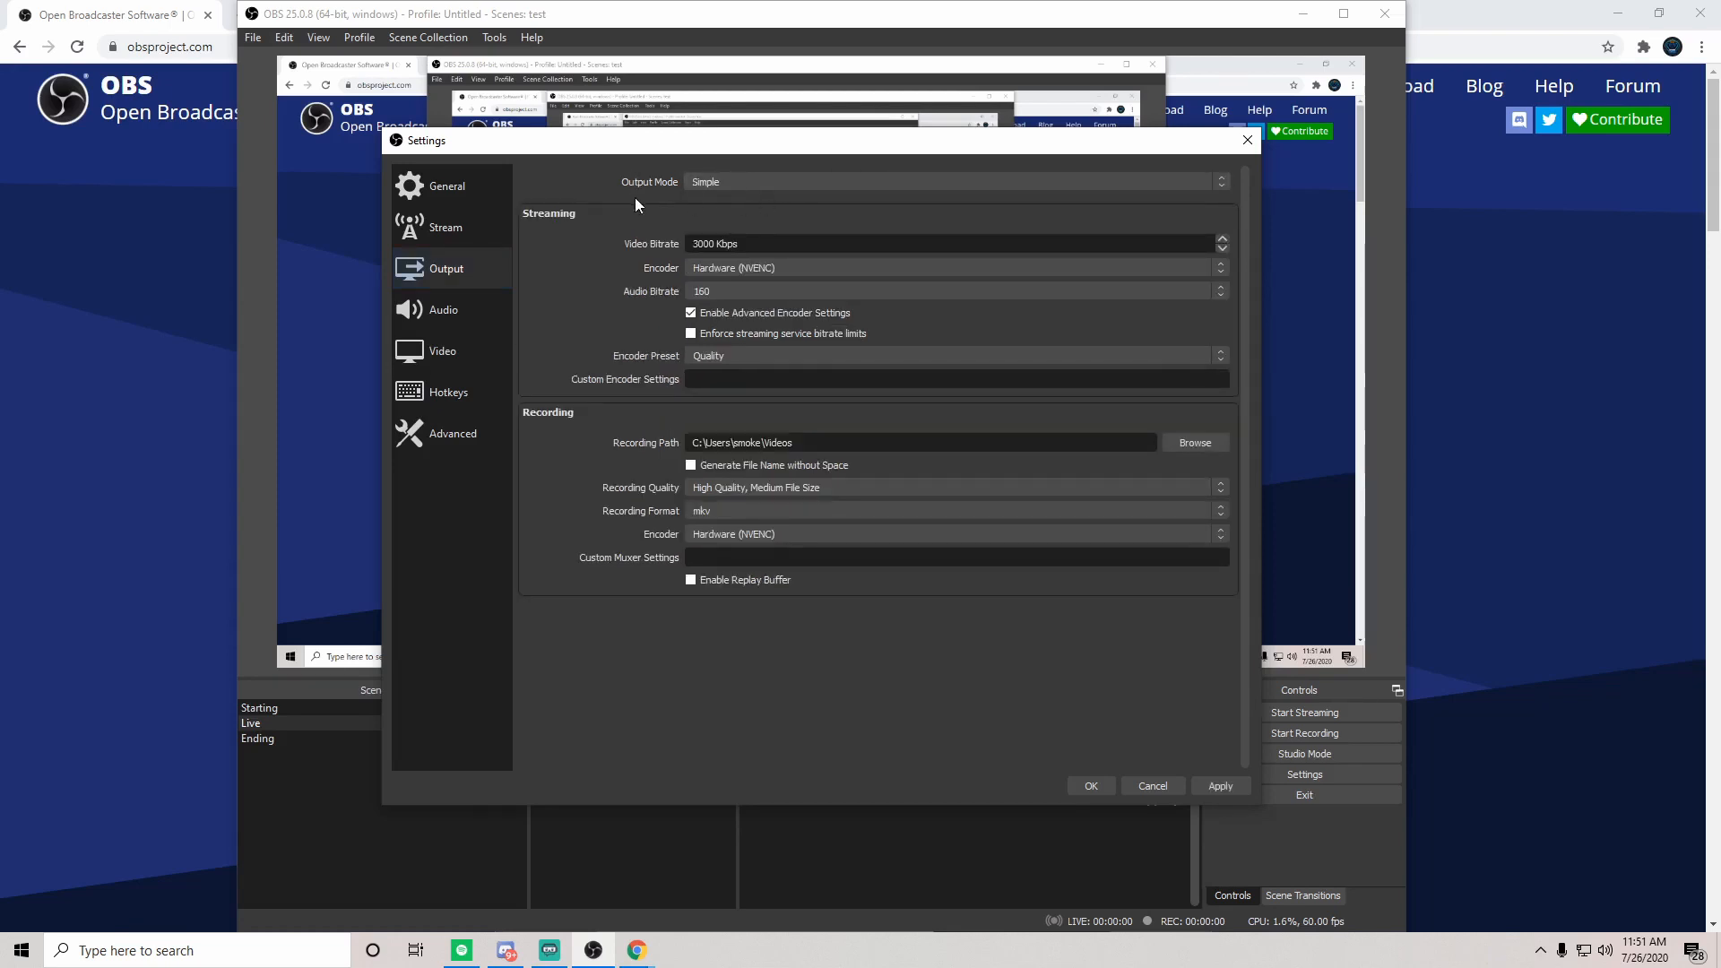
left_click(970, 269)
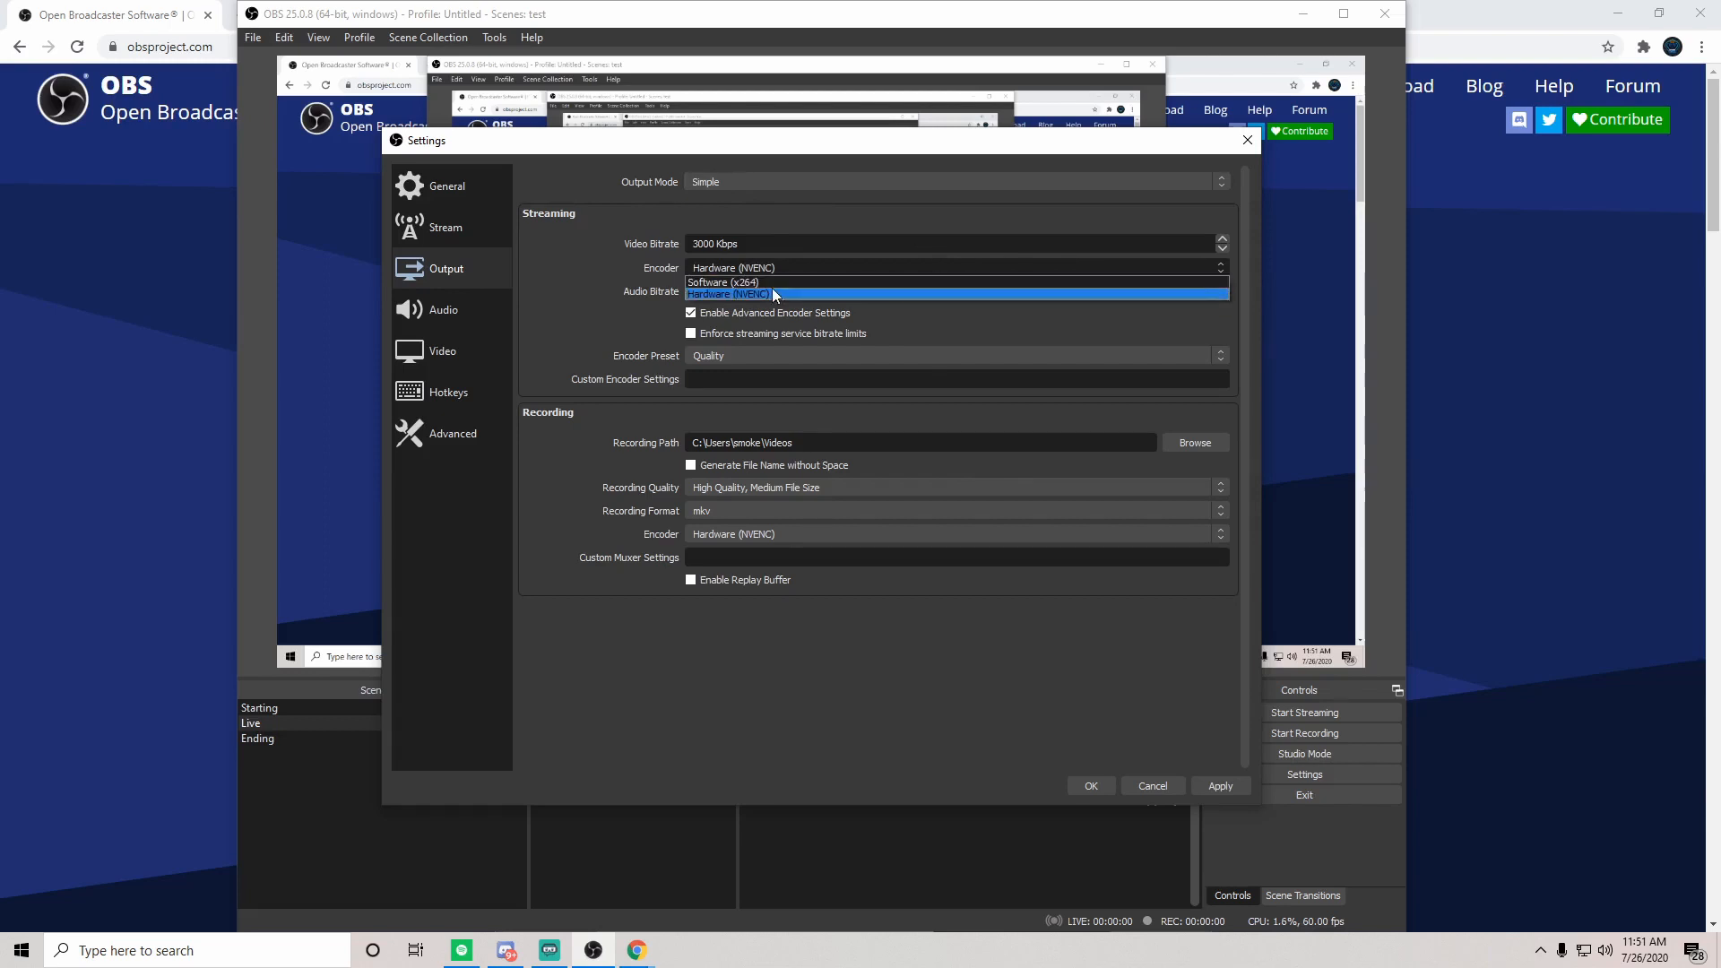
left_click(628, 282)
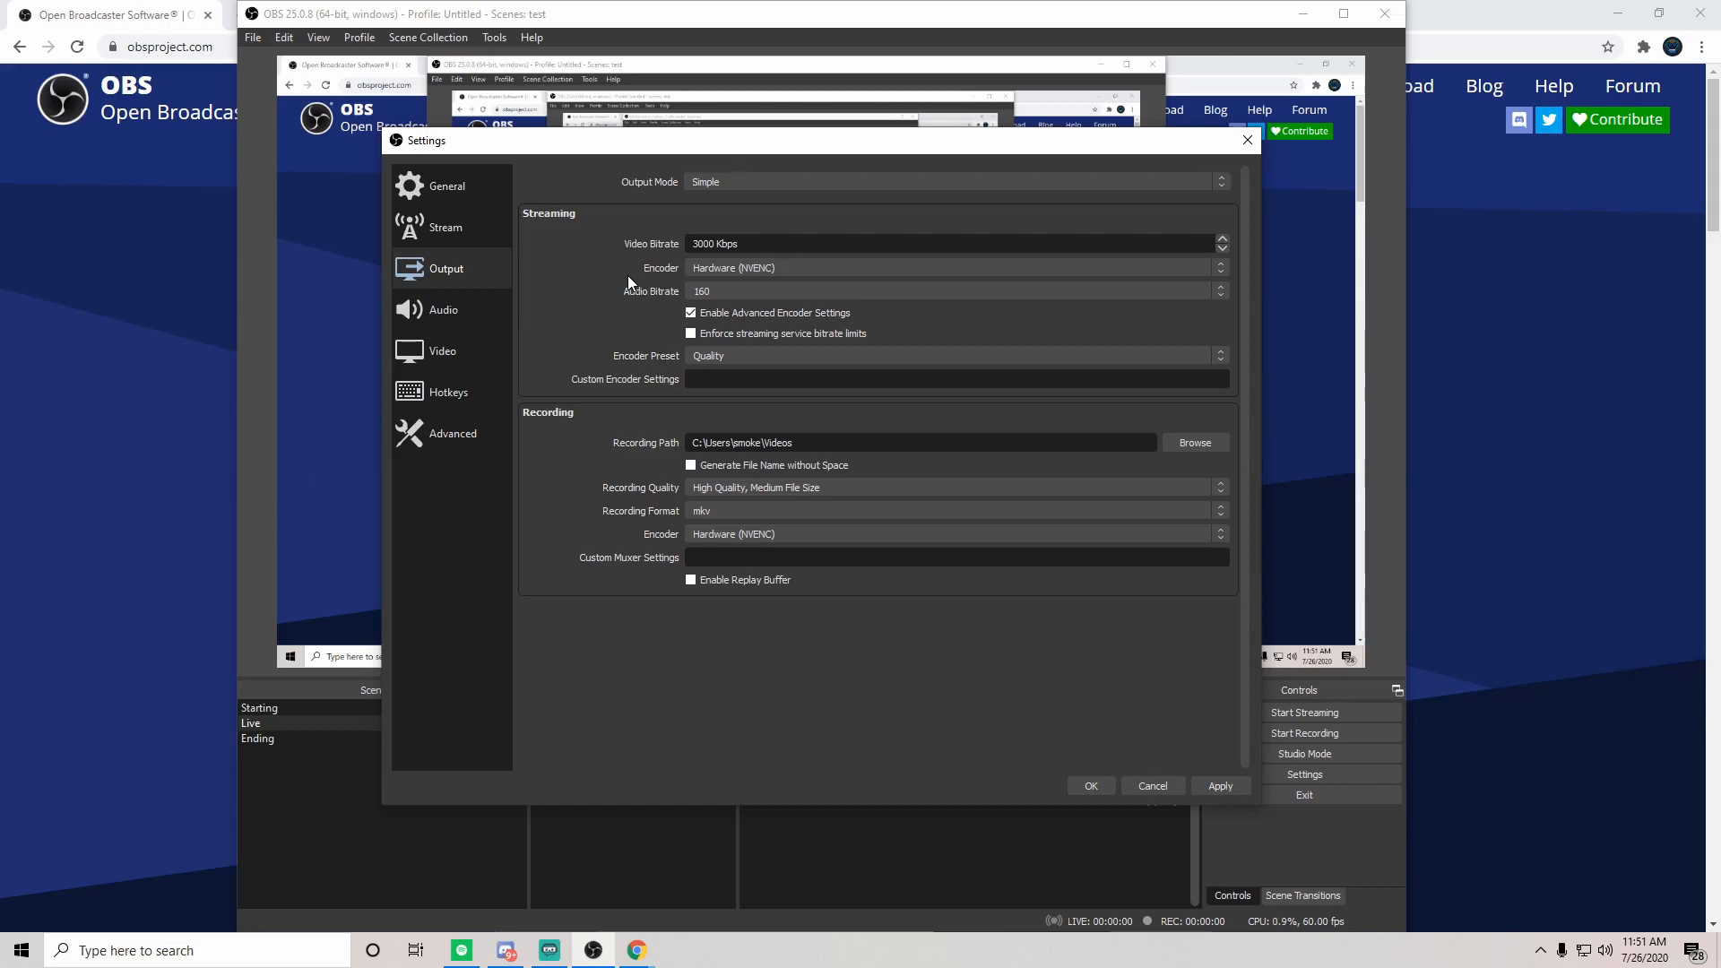
left_click(732, 266)
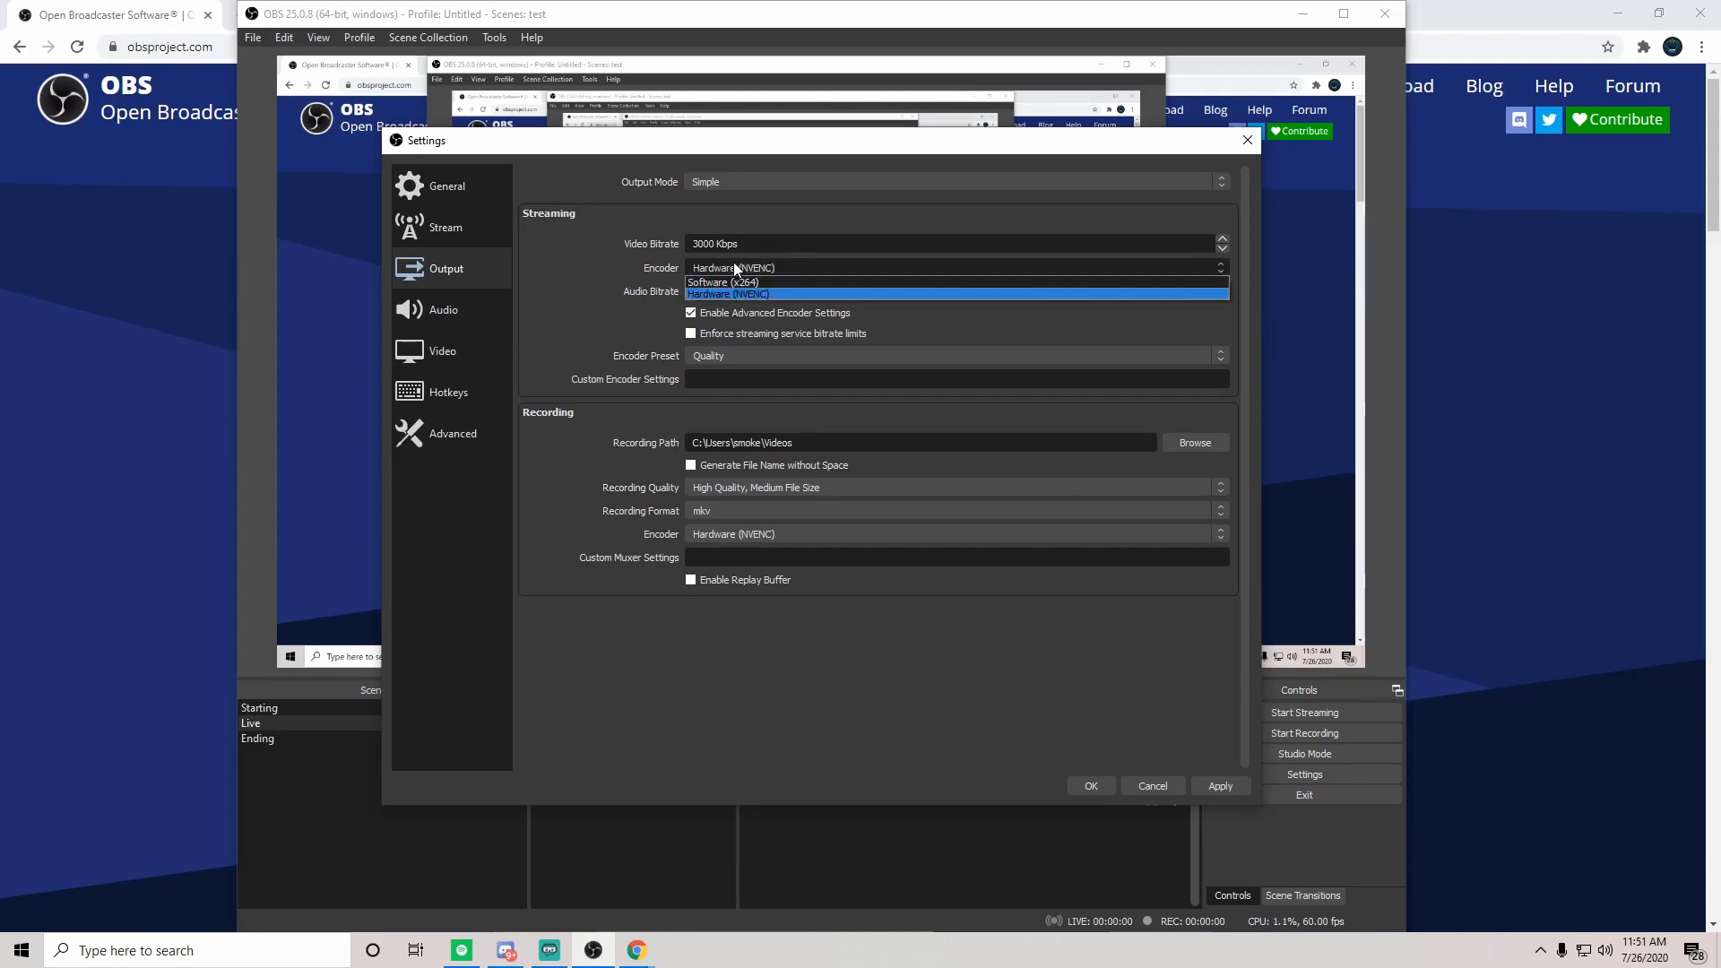
left_click(762, 281)
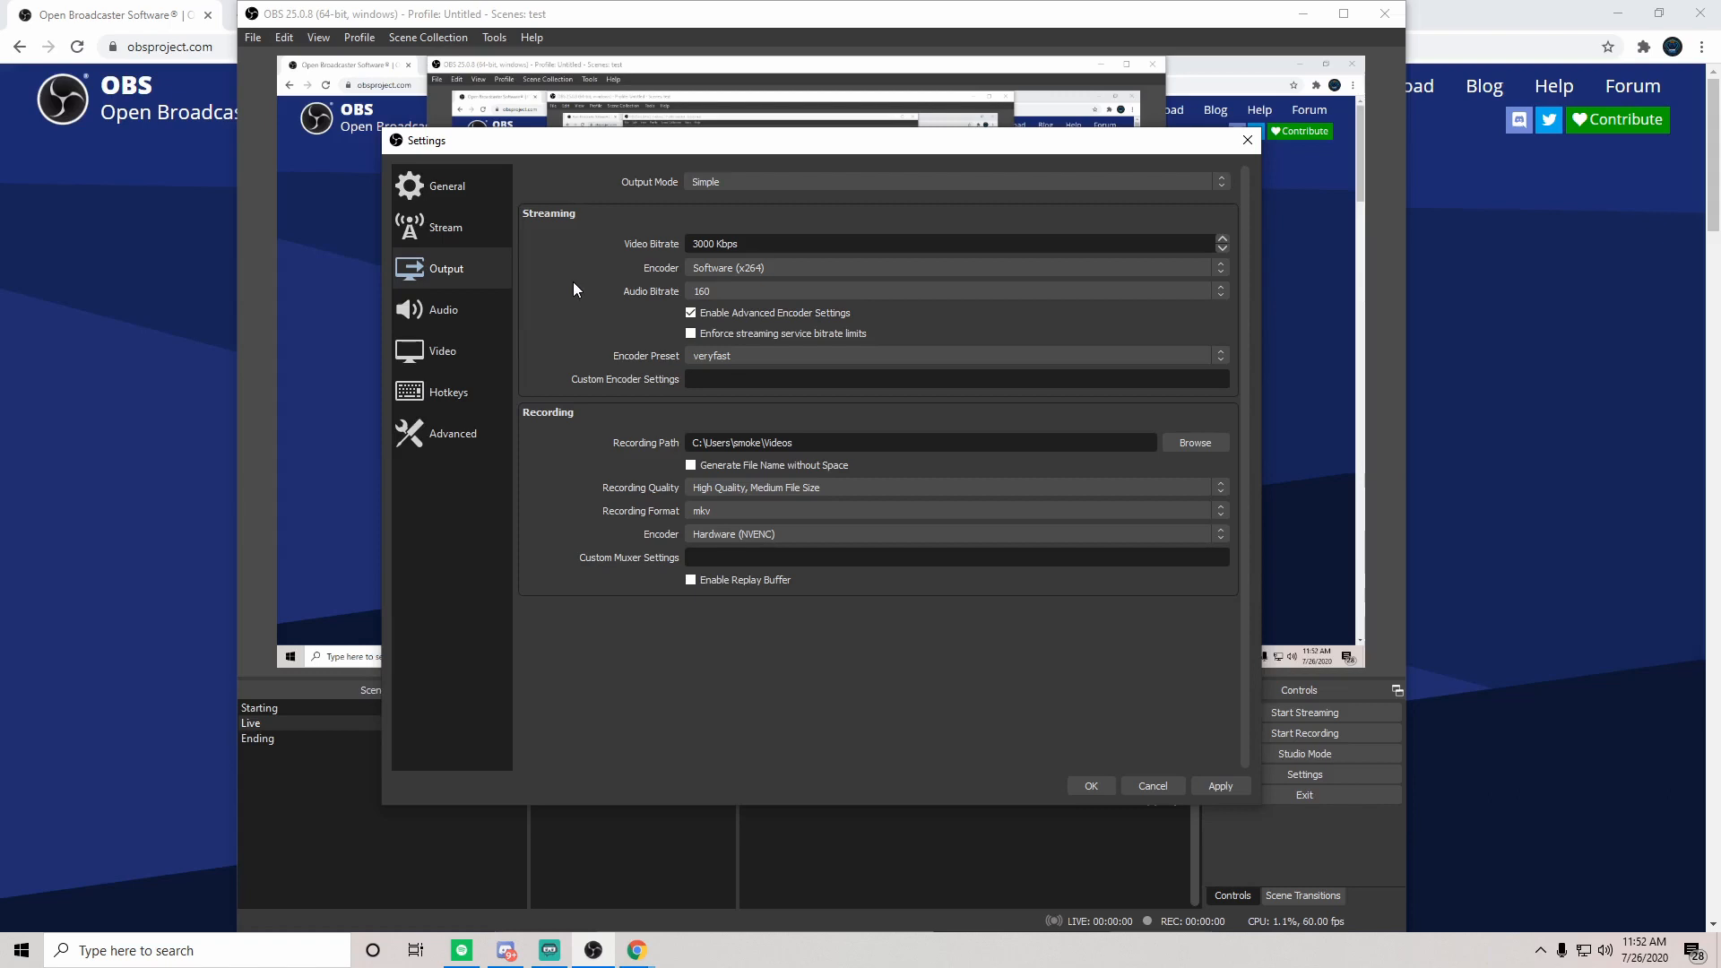
left_click(718, 267)
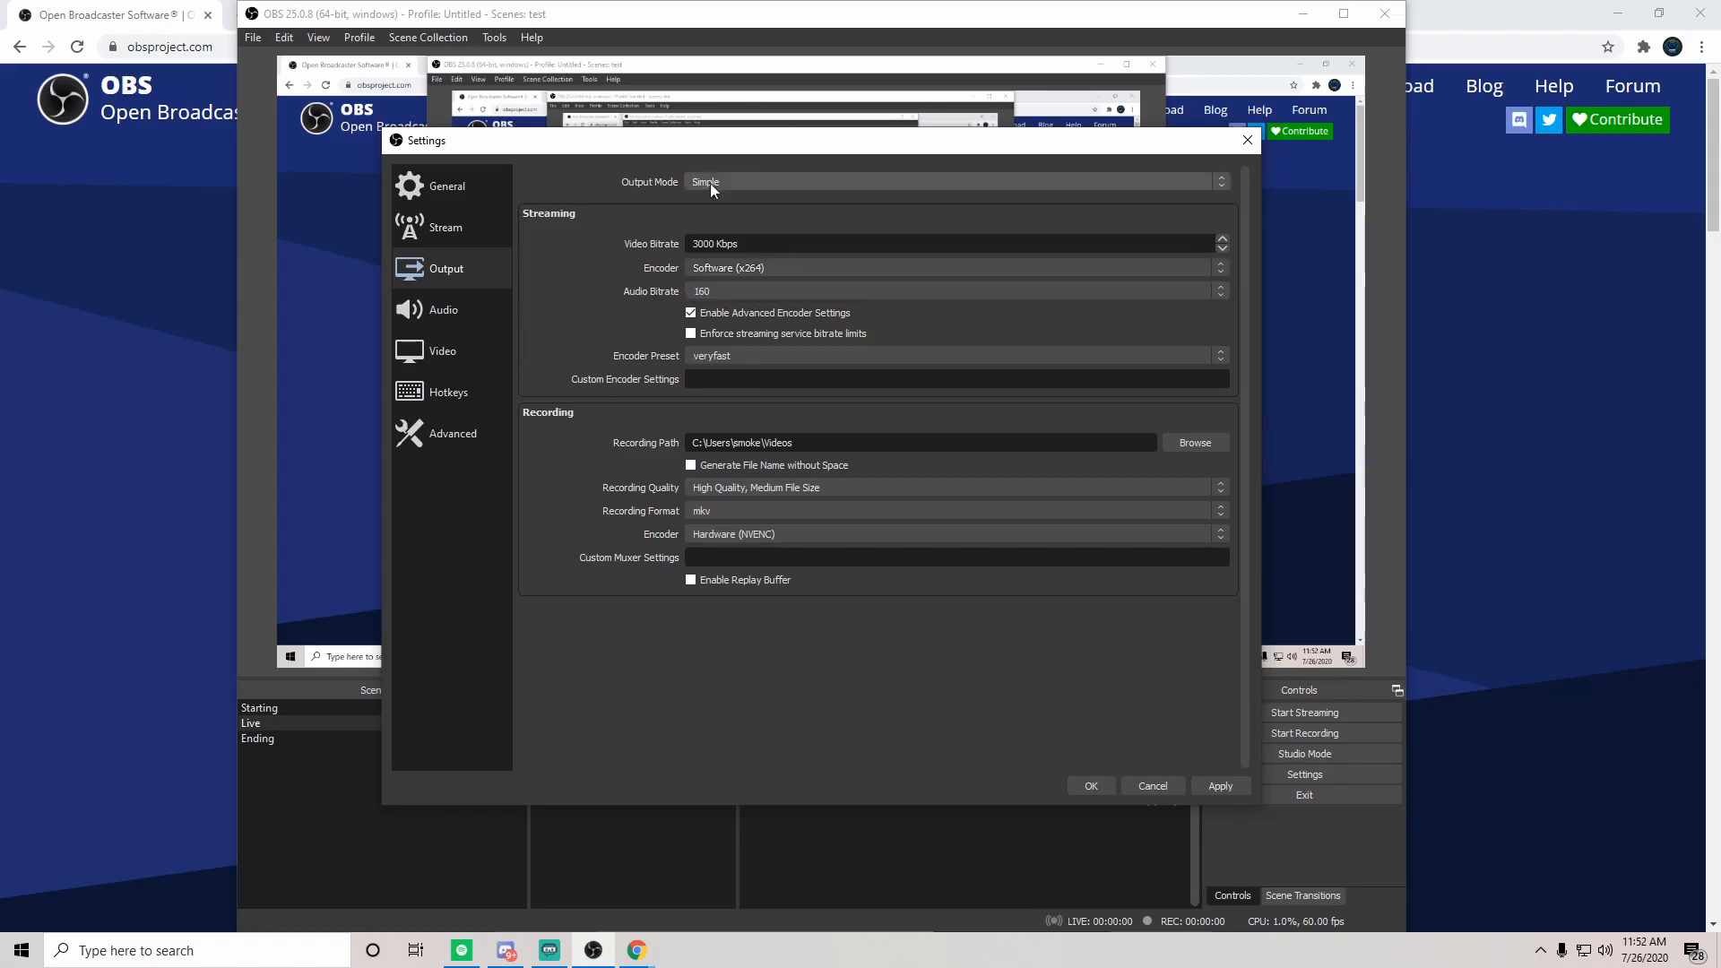
Step: Switch the output mode to Advanced and choose NVIDIA NVENC H.264 (new) as the streaming encoder
left_click(756, 174)
left_click(755, 207)
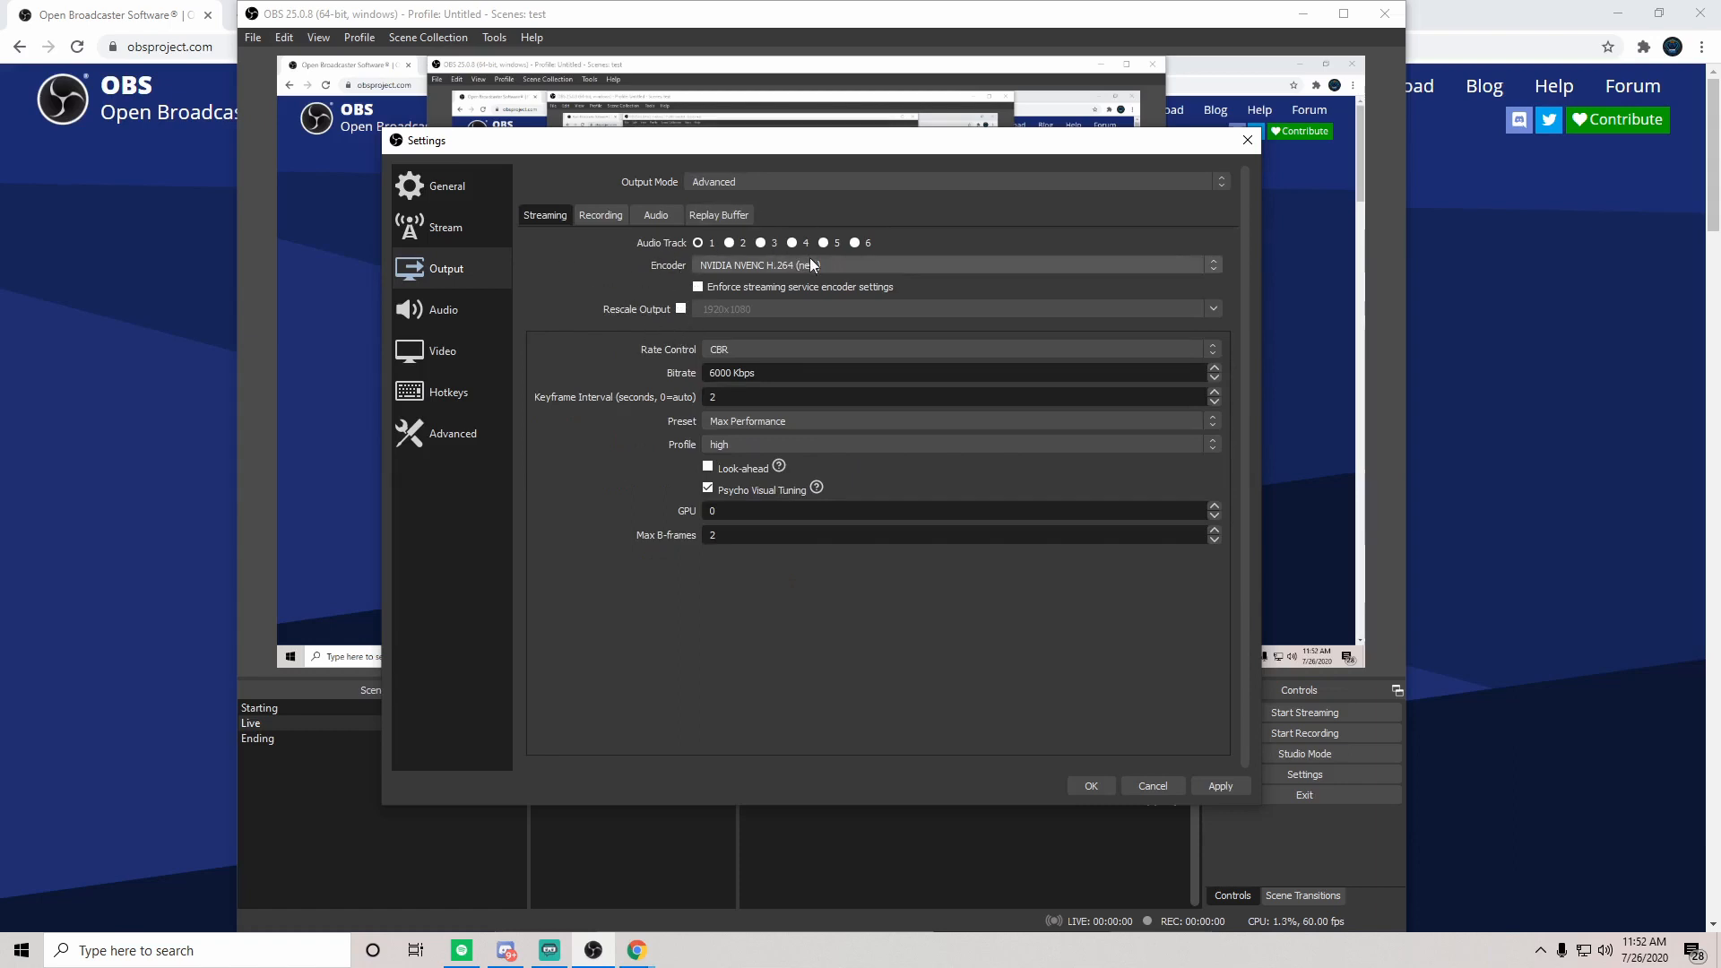
left_click(862, 268)
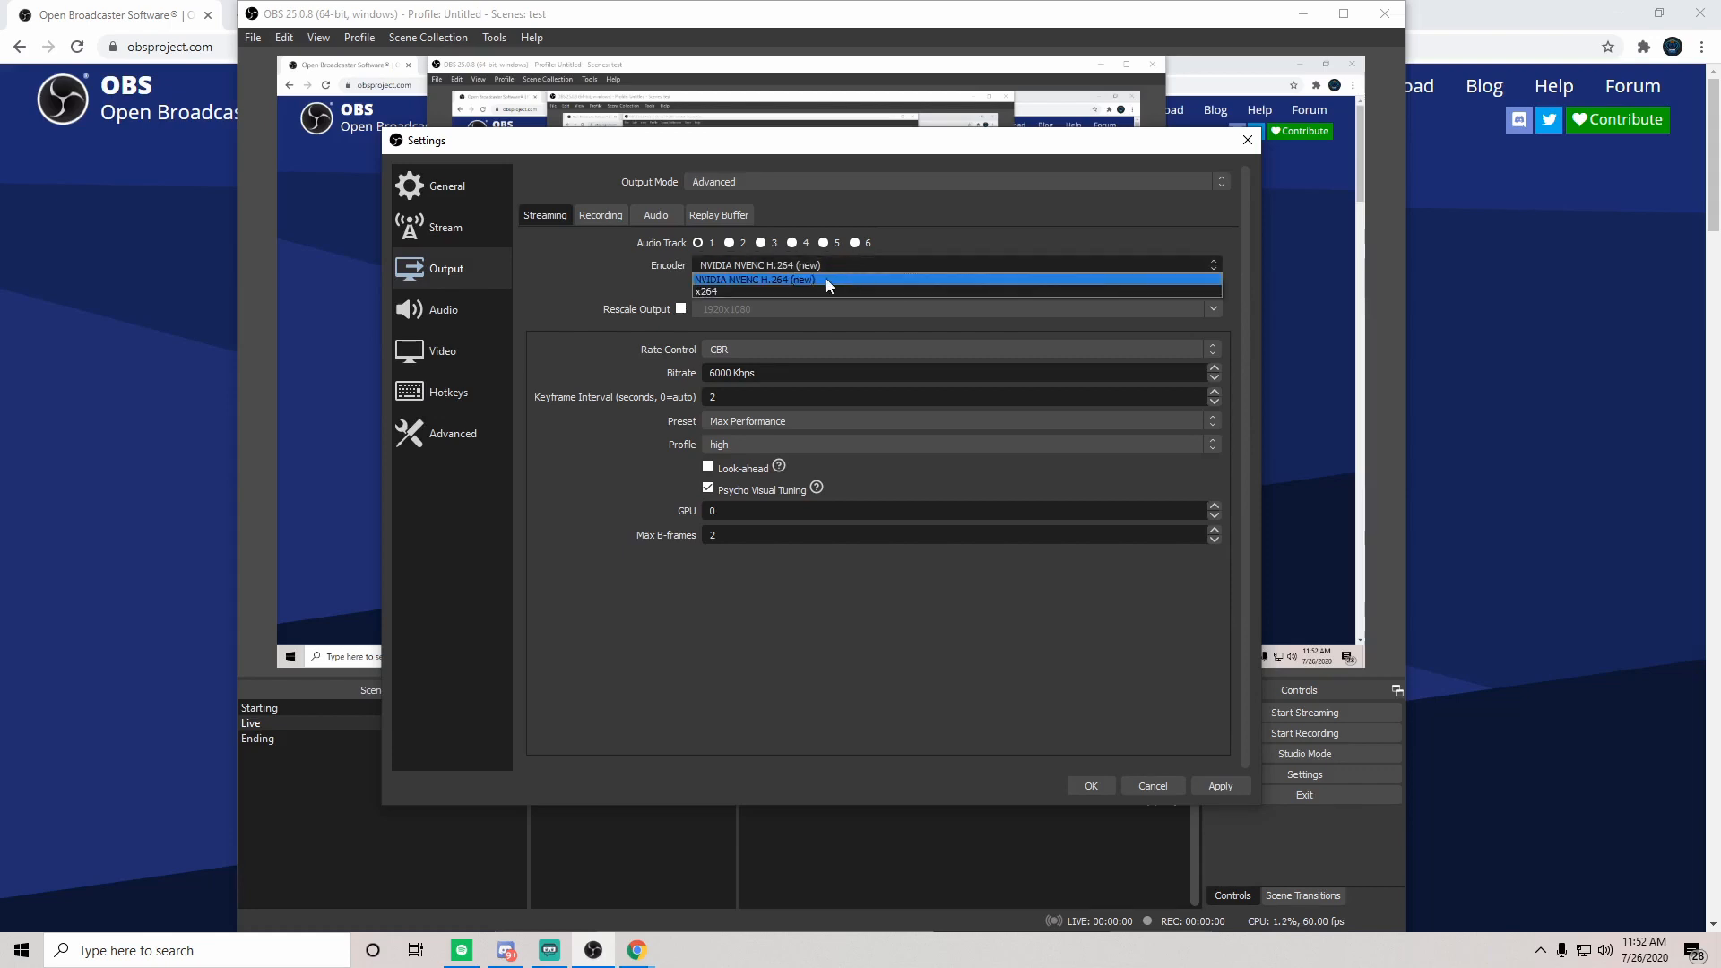
left_click(825, 279)
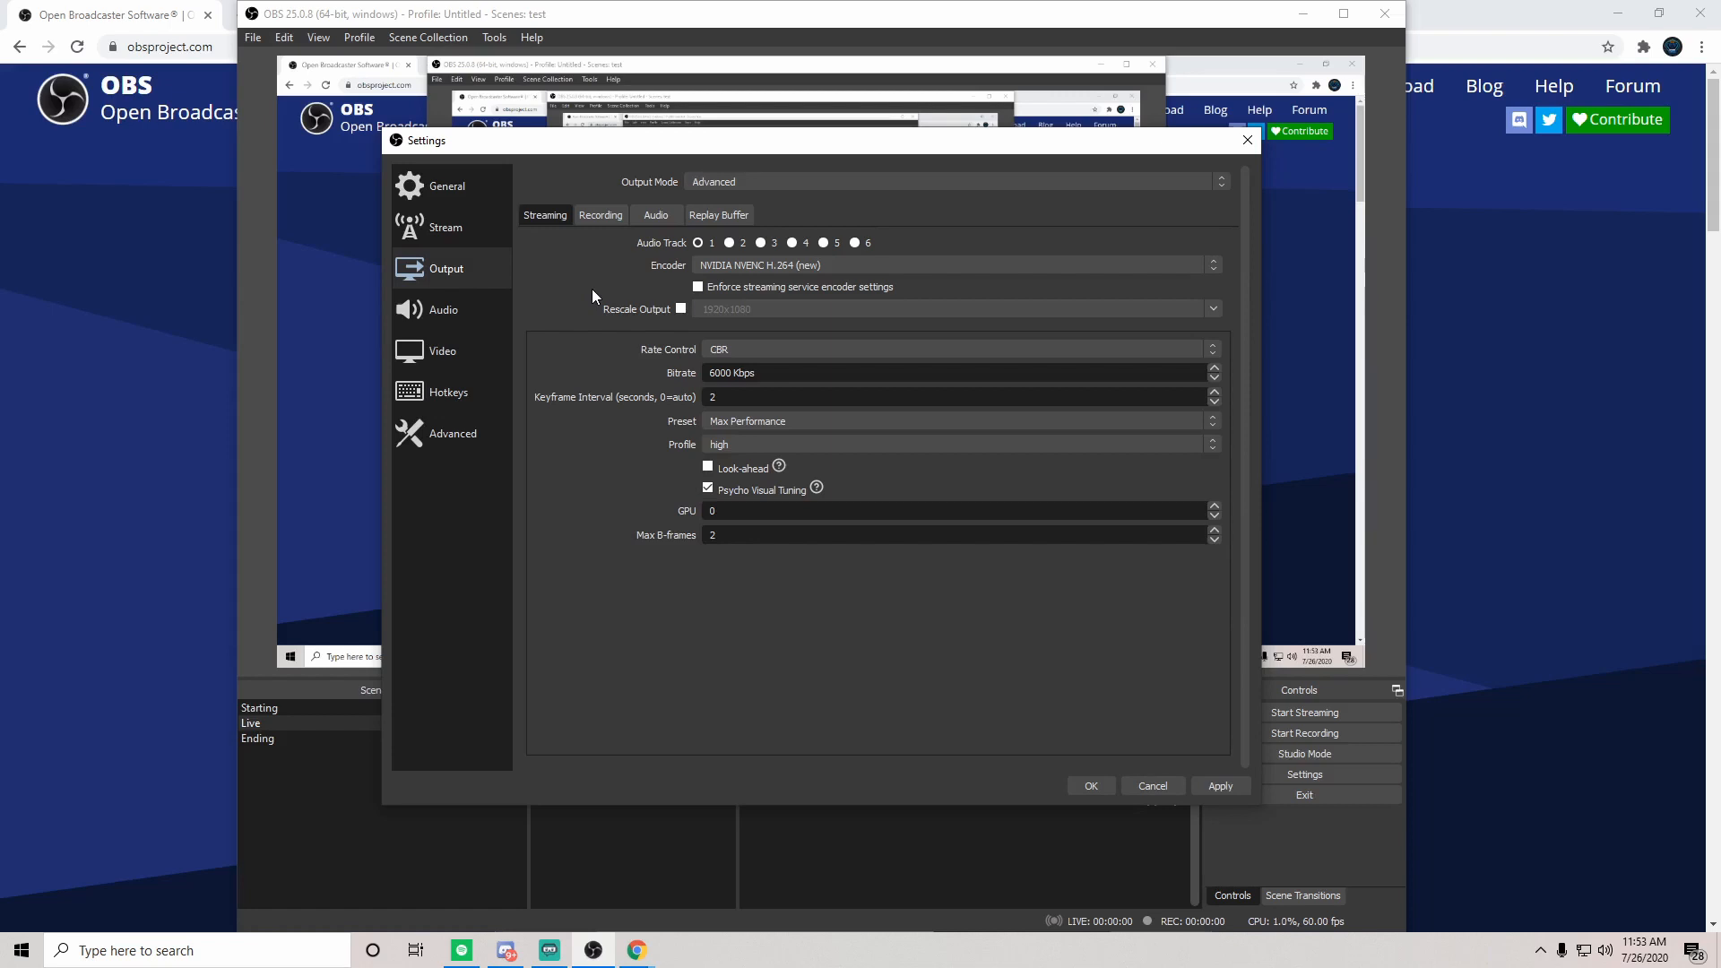
left_click(777, 261)
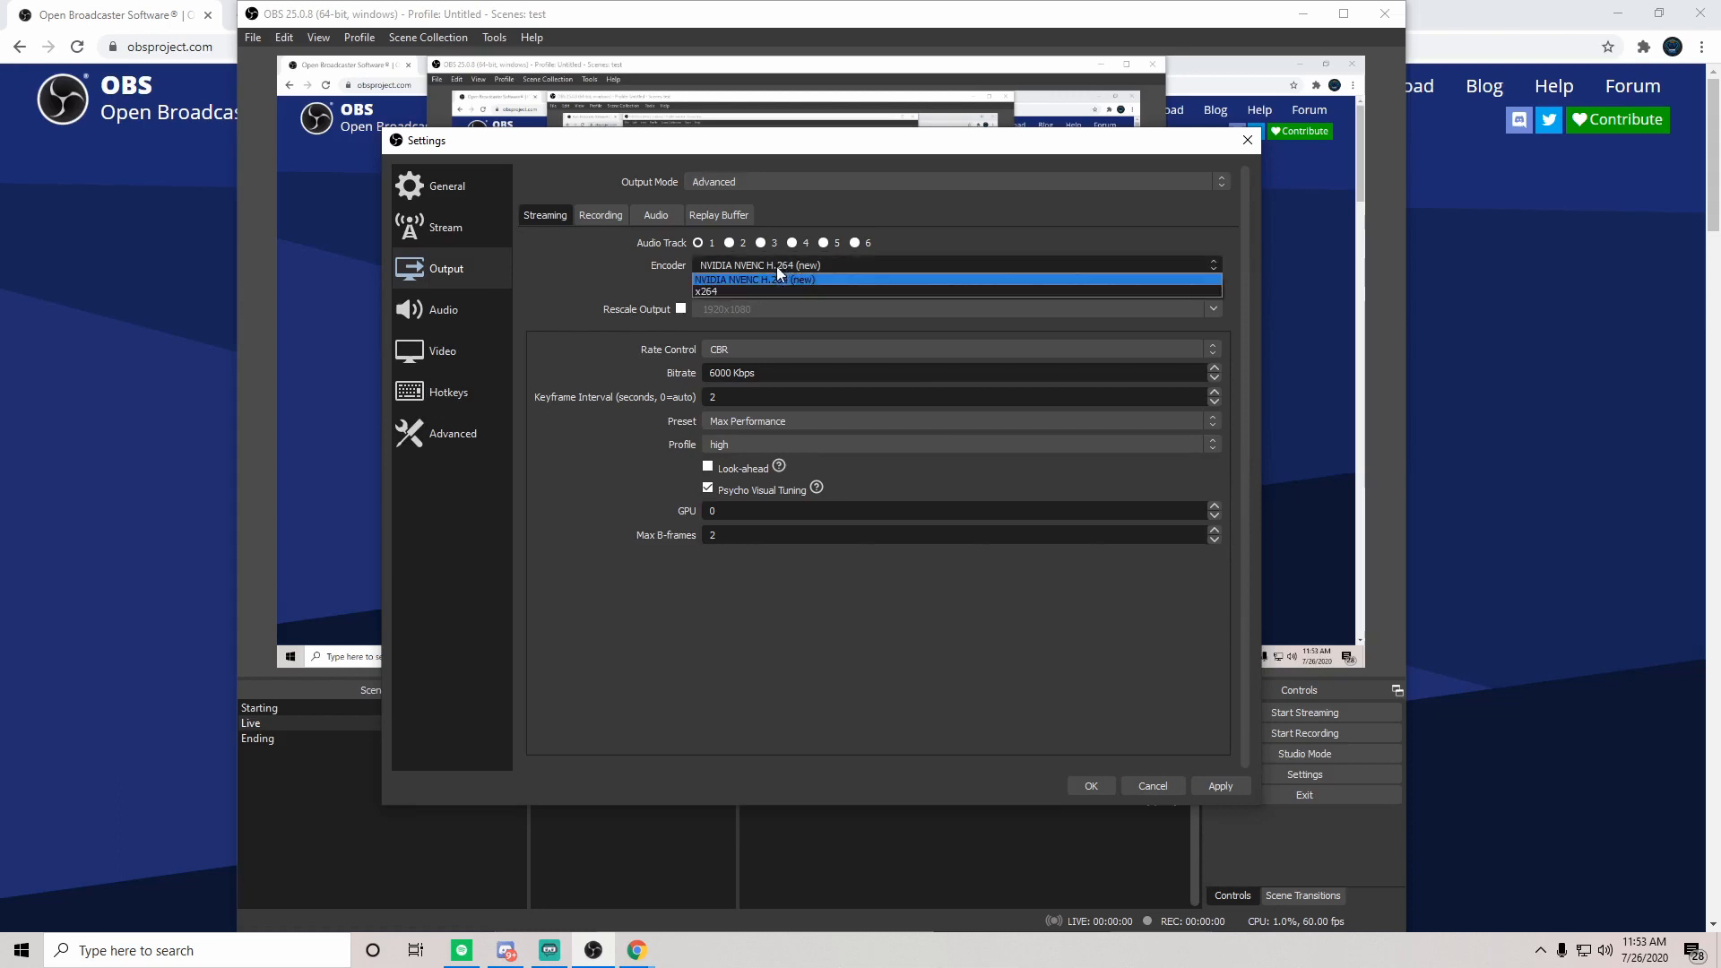
Step: Set the streaming encoder in Simple output mode to Hardware (NVENC), and return the output mode to Advanced
left_click(767, 179)
left_click(744, 199)
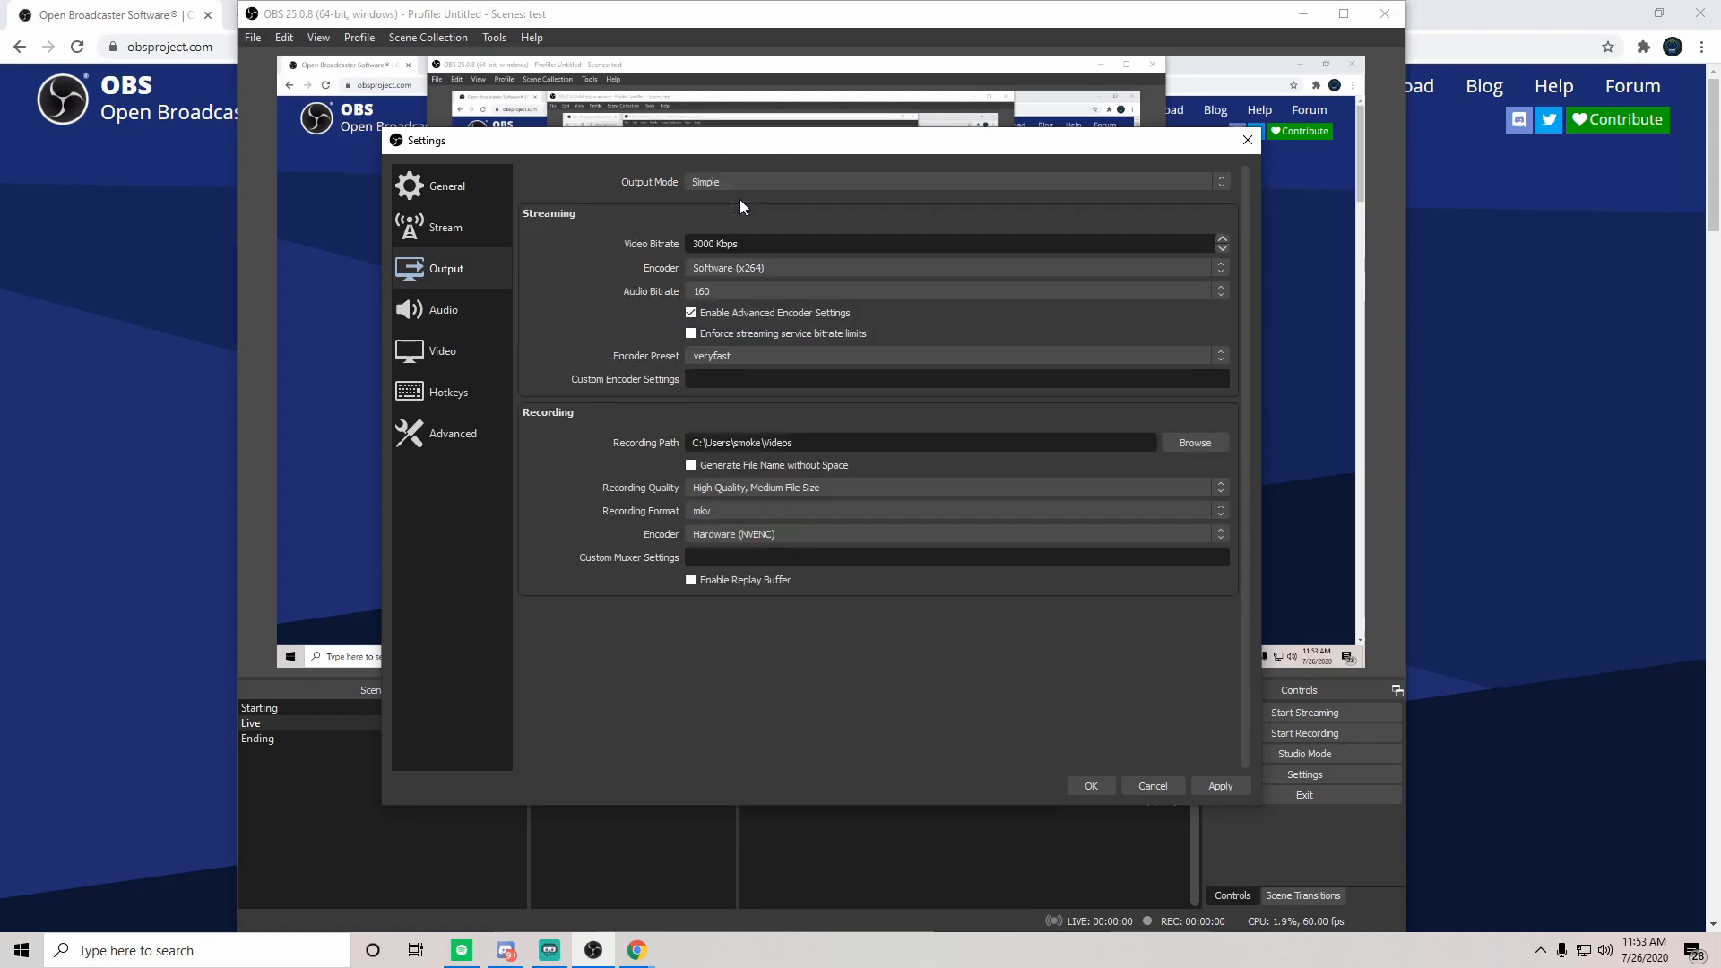
left_click(728, 270)
left_click(719, 293)
left_click(758, 180)
left_click(735, 197)
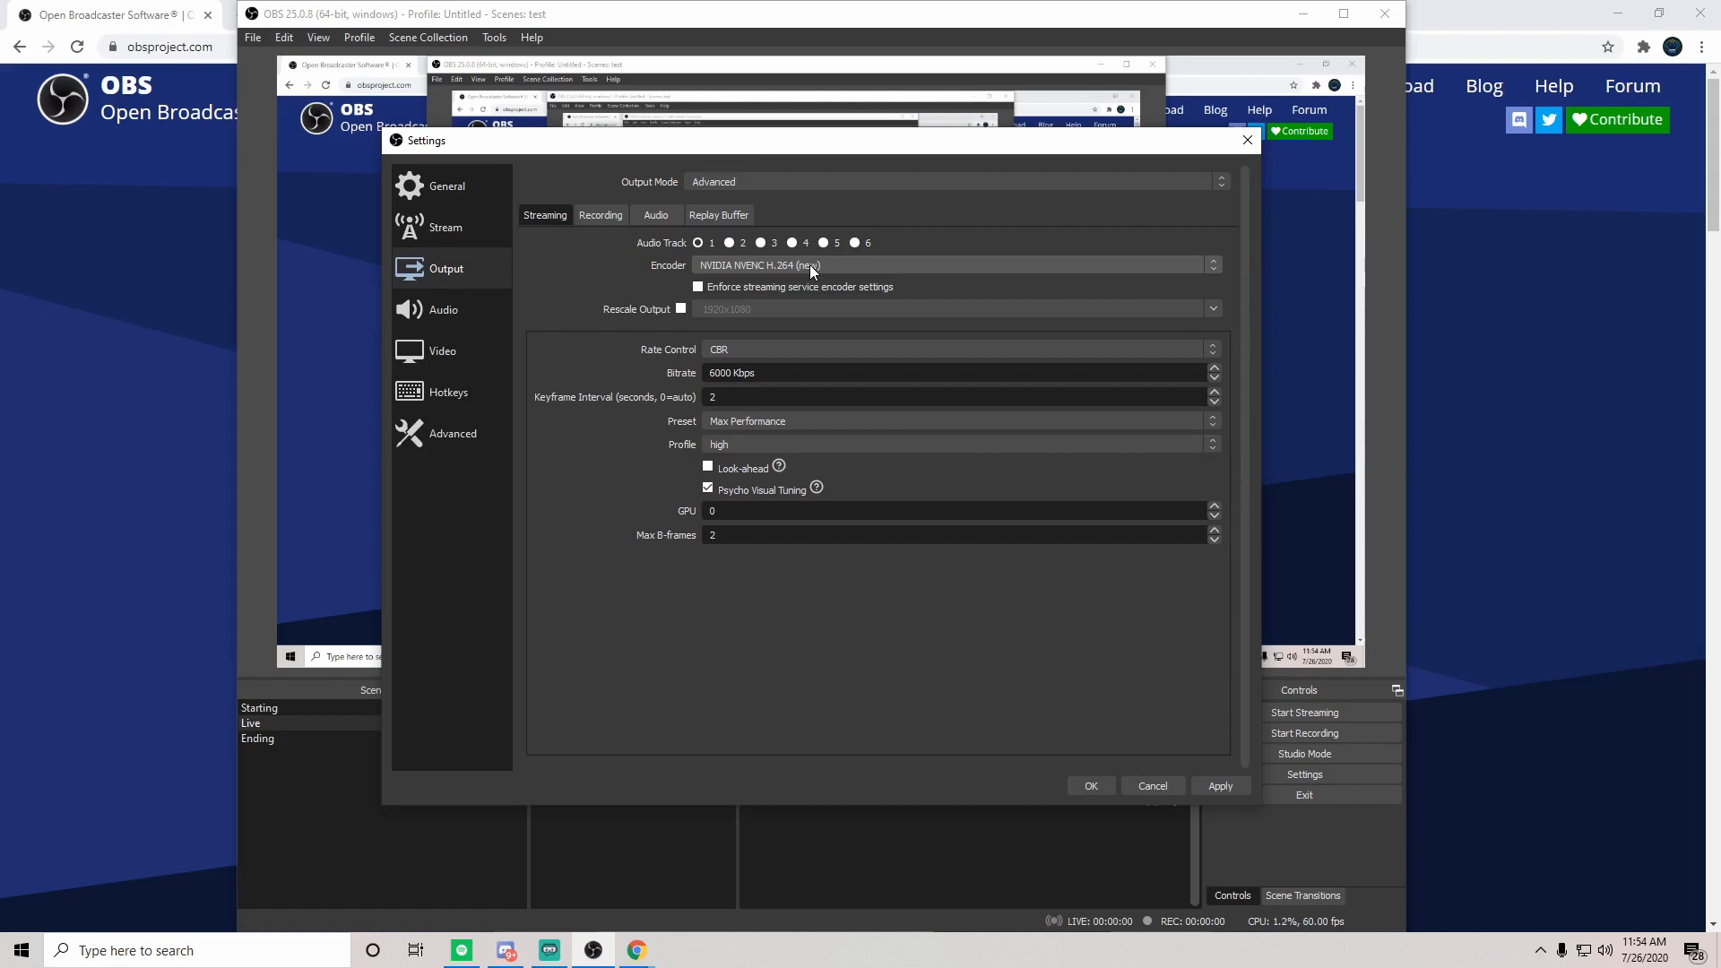
Step: Examine the recording output settings, the common FPS values for video and the stream settings, and close the settings without saving
left_click(610, 221)
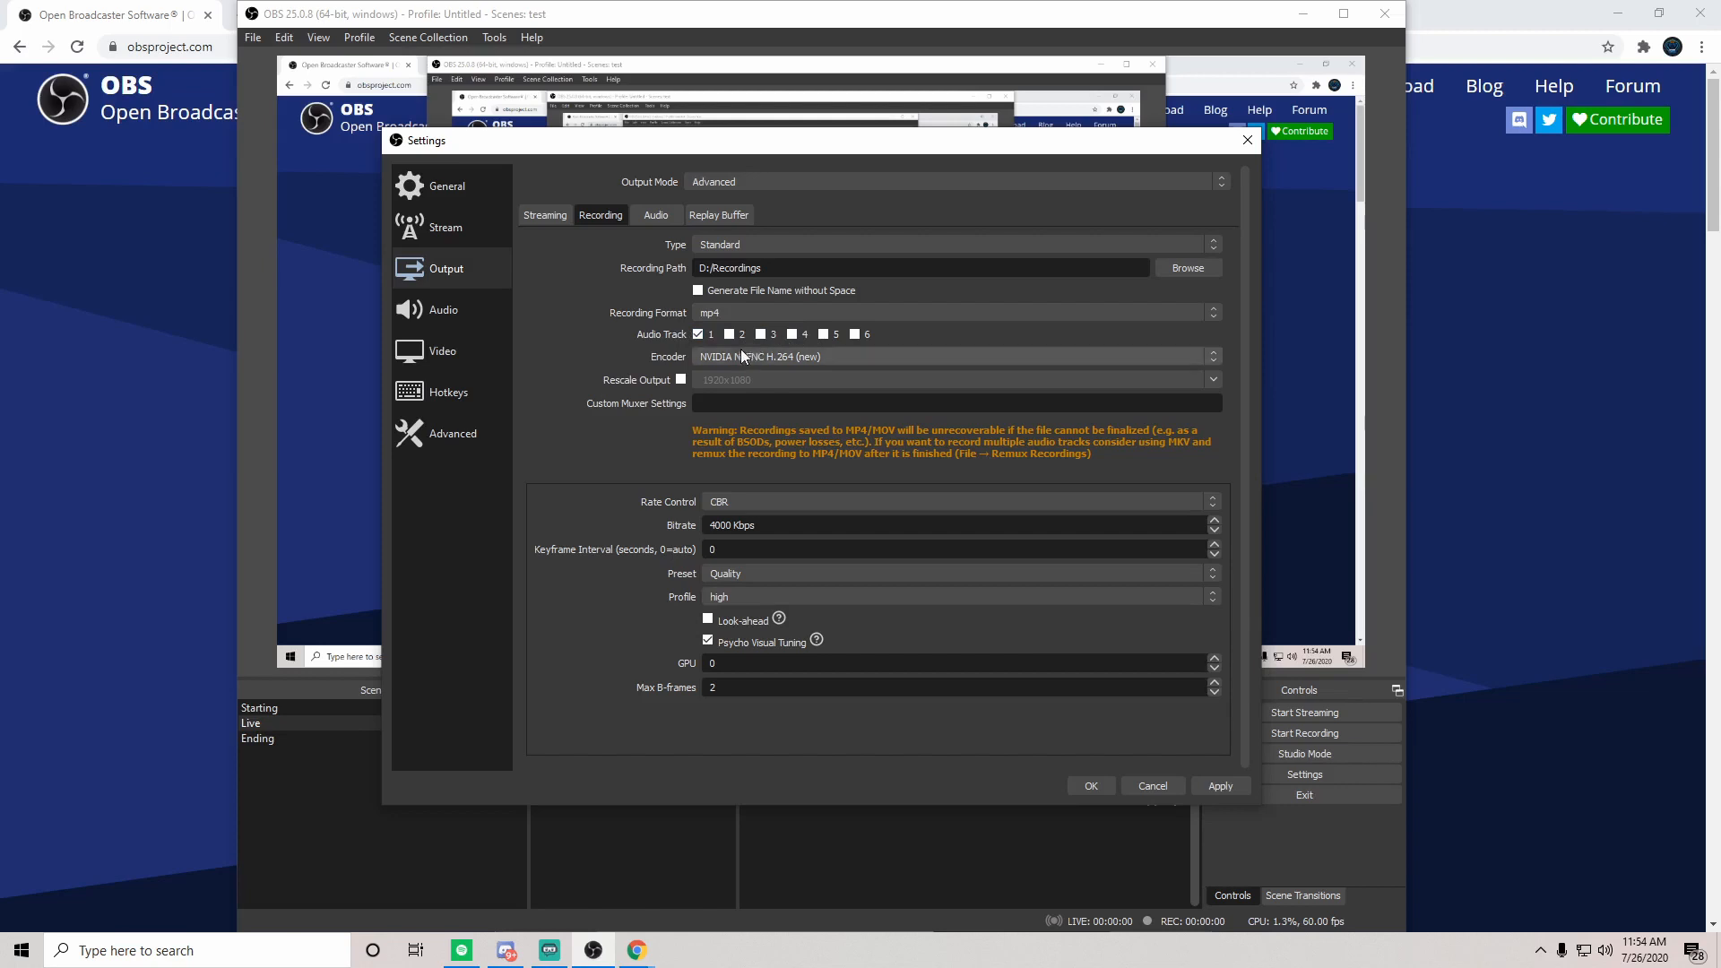
left_click(464, 354)
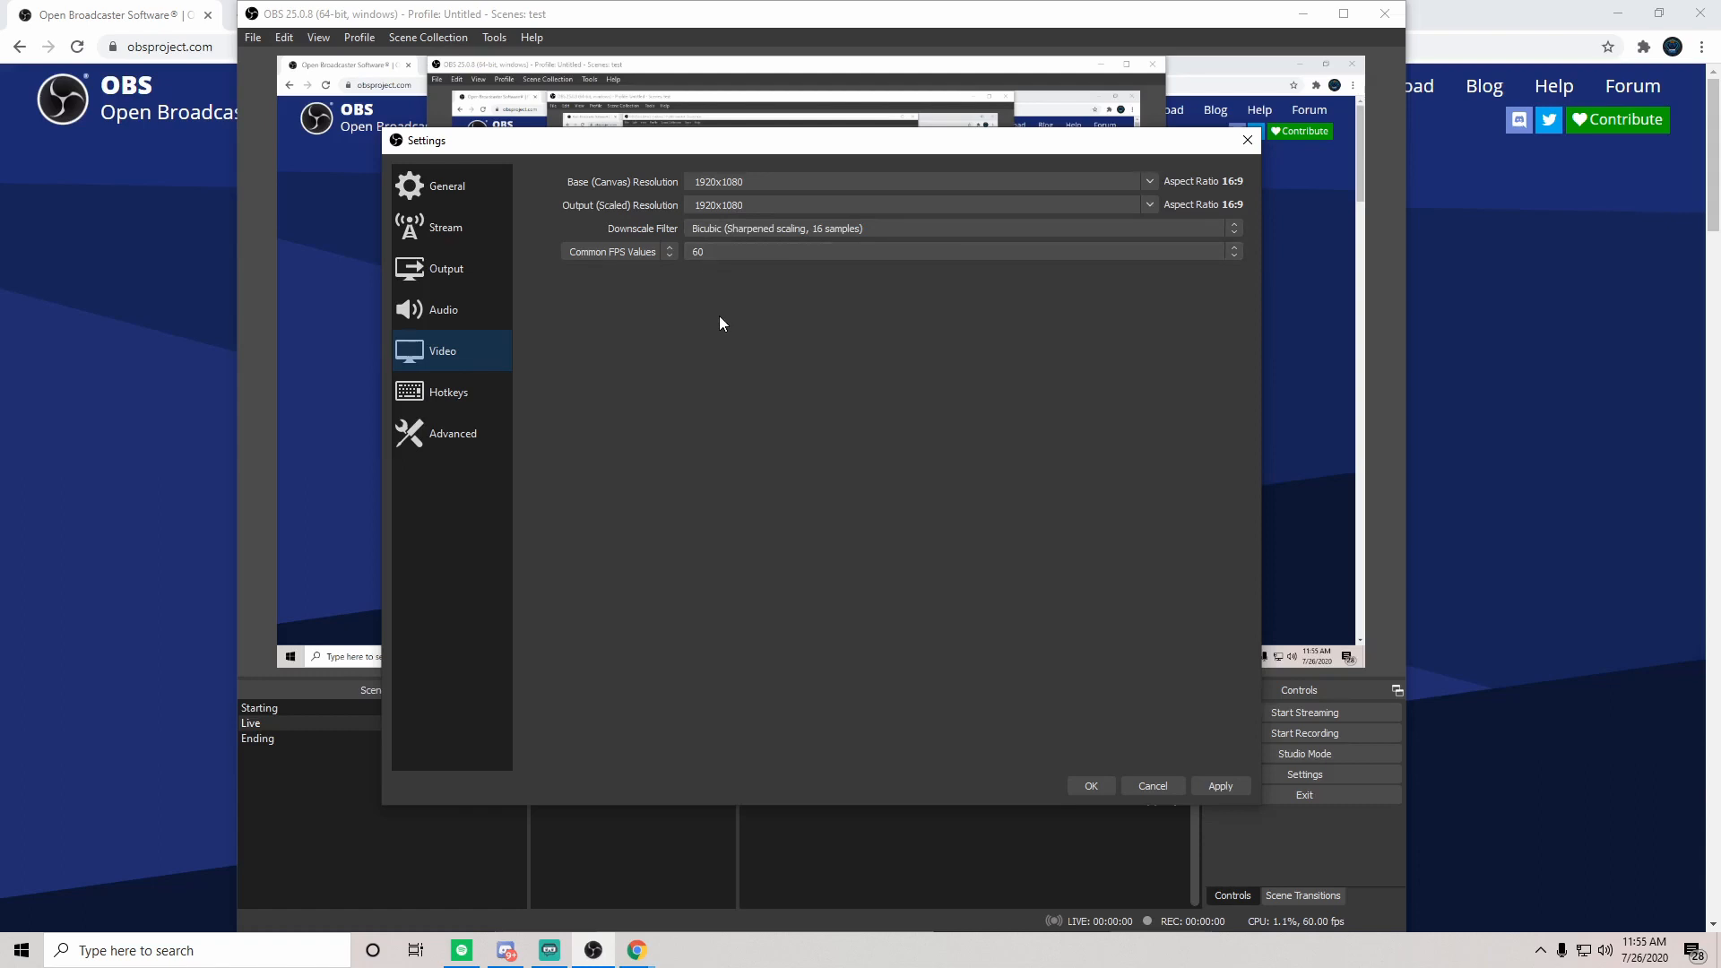
left_click(741, 253)
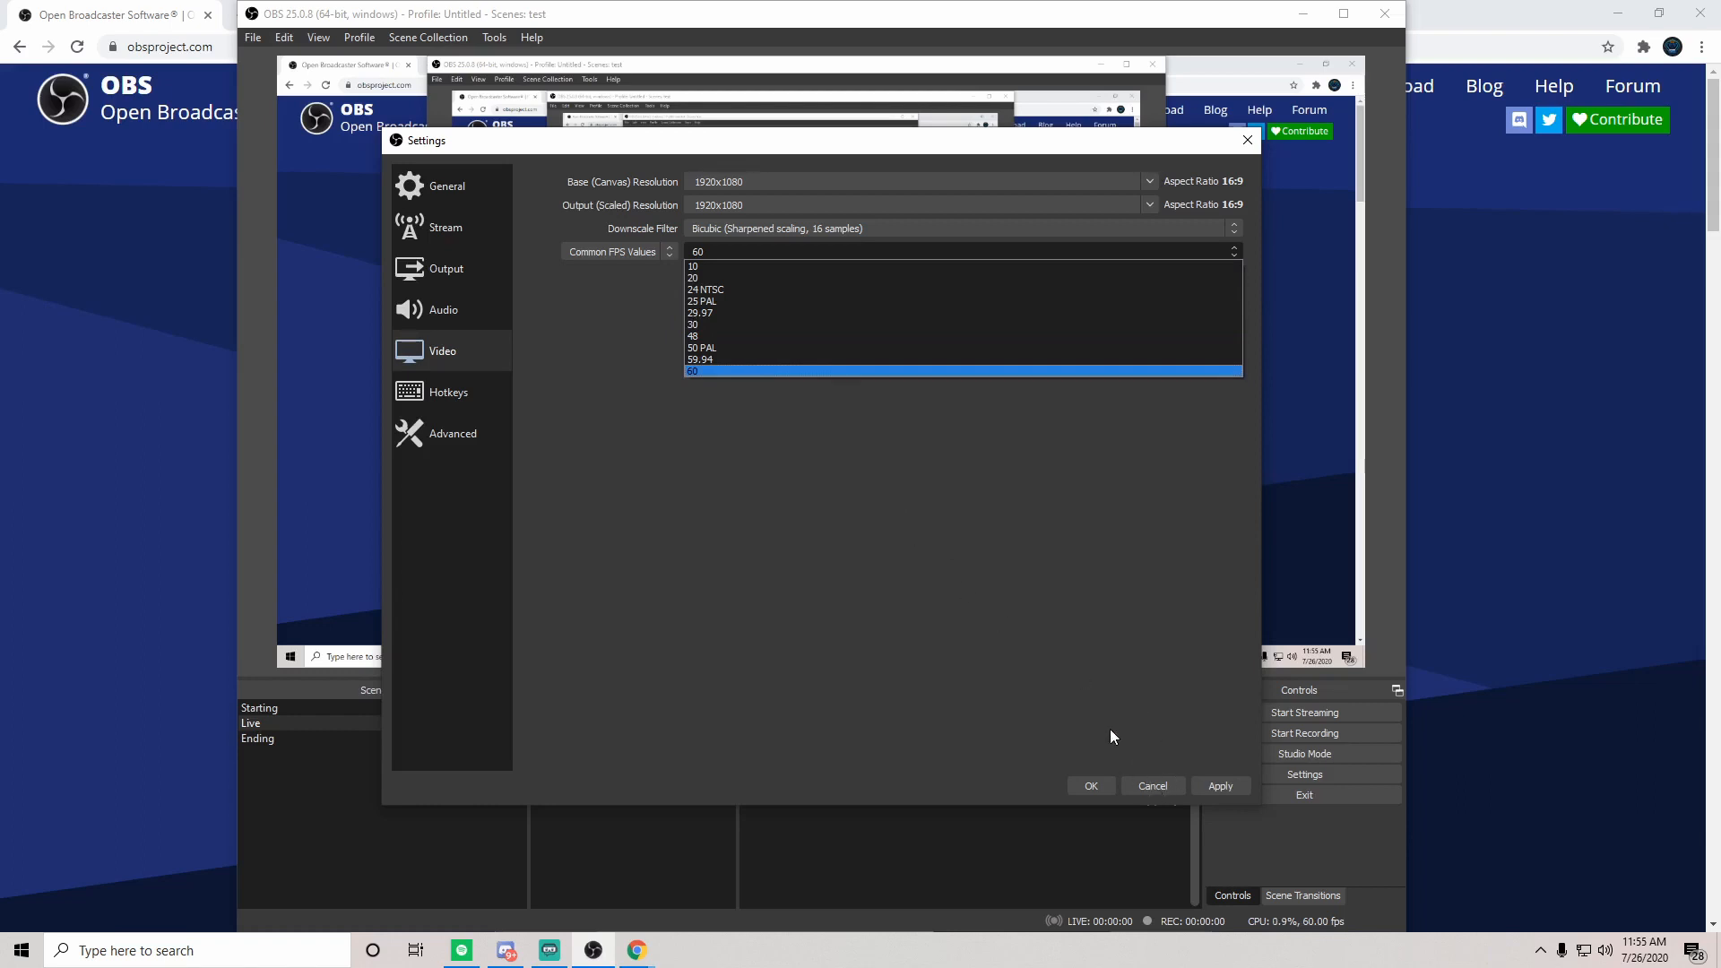
left_click(1091, 682)
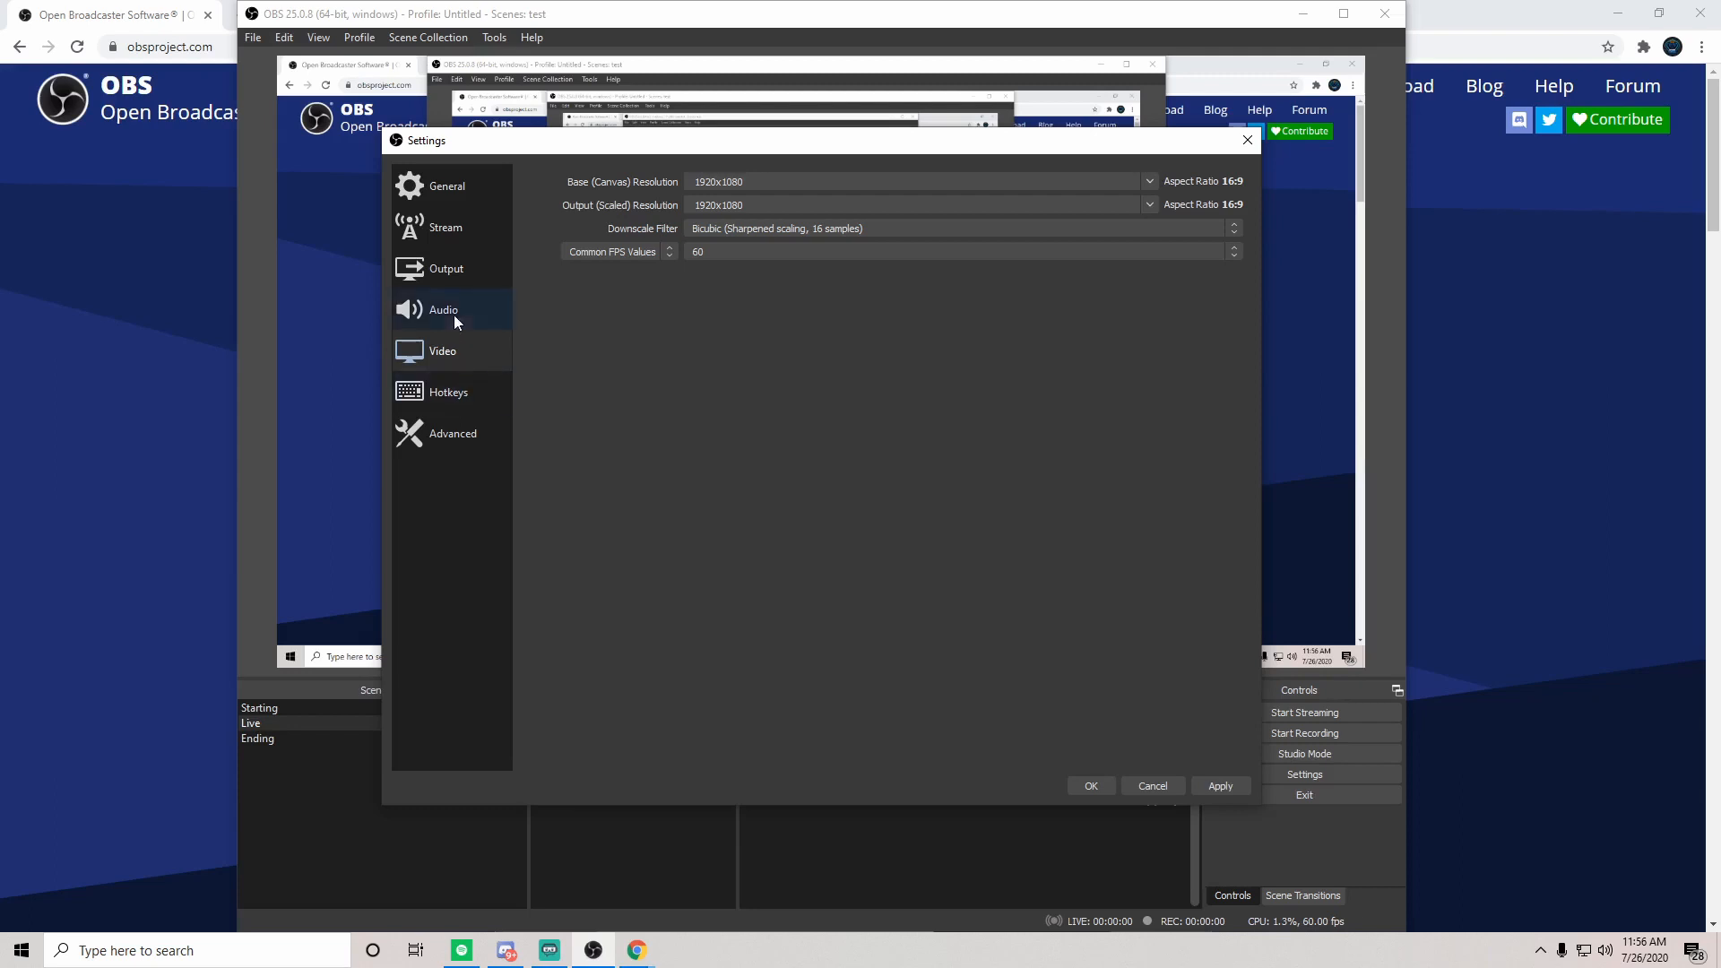
left_click(482, 229)
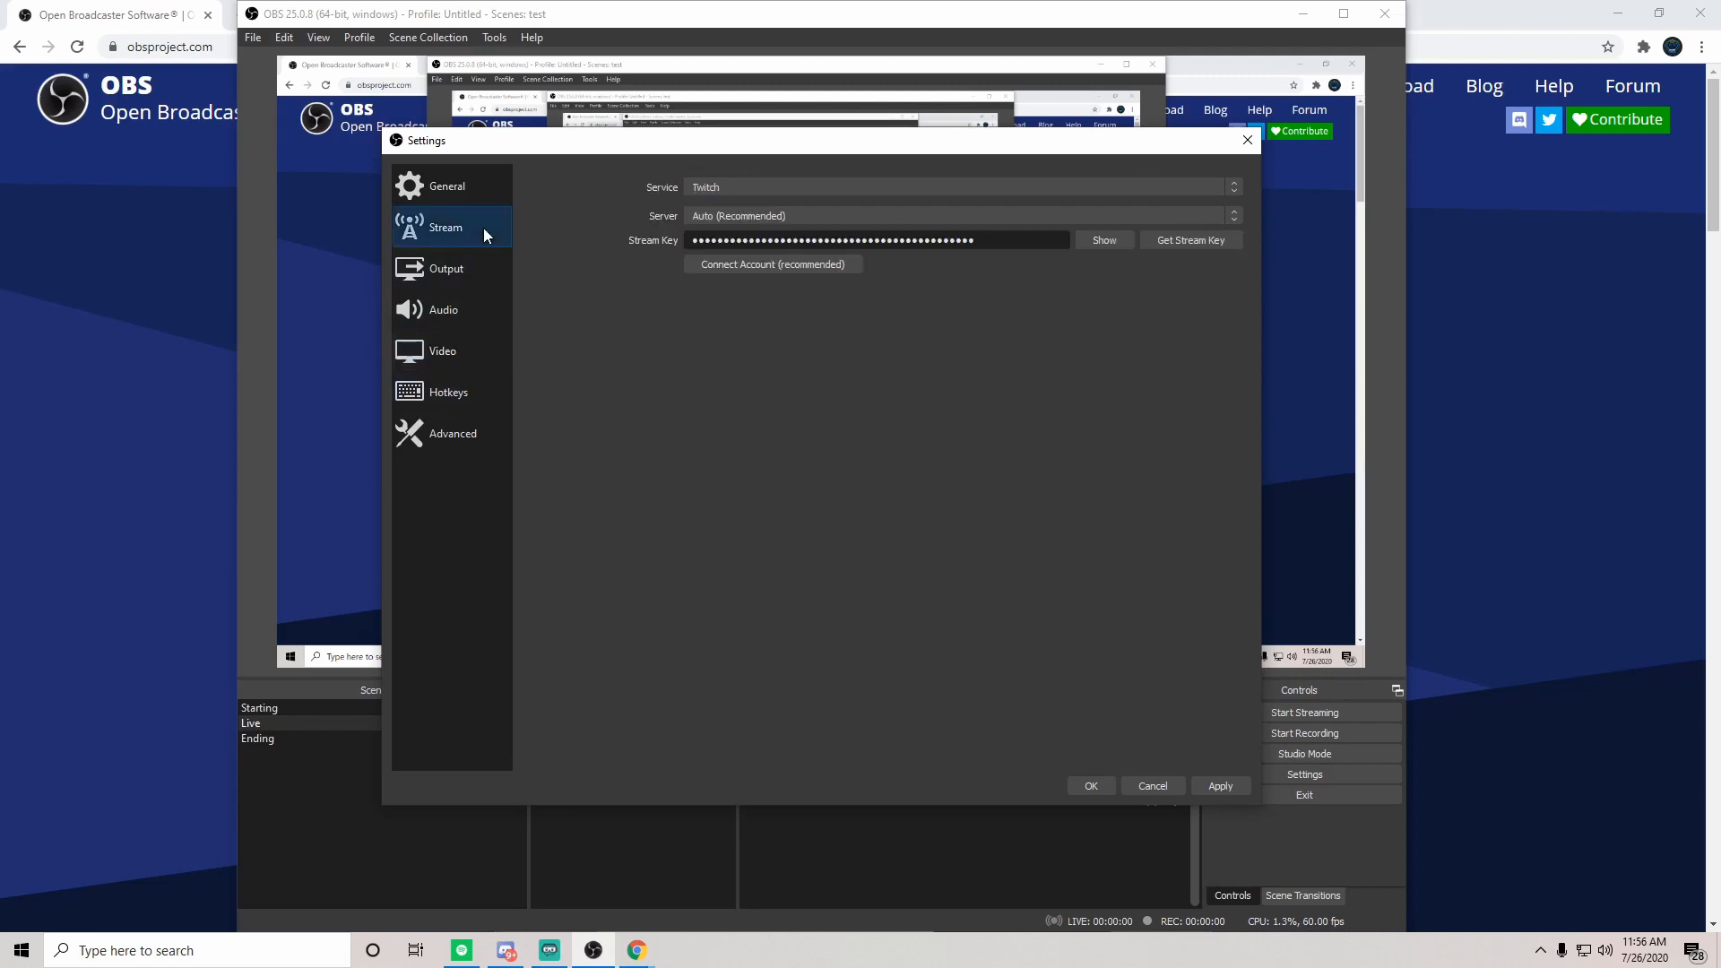
left_click(1171, 787)
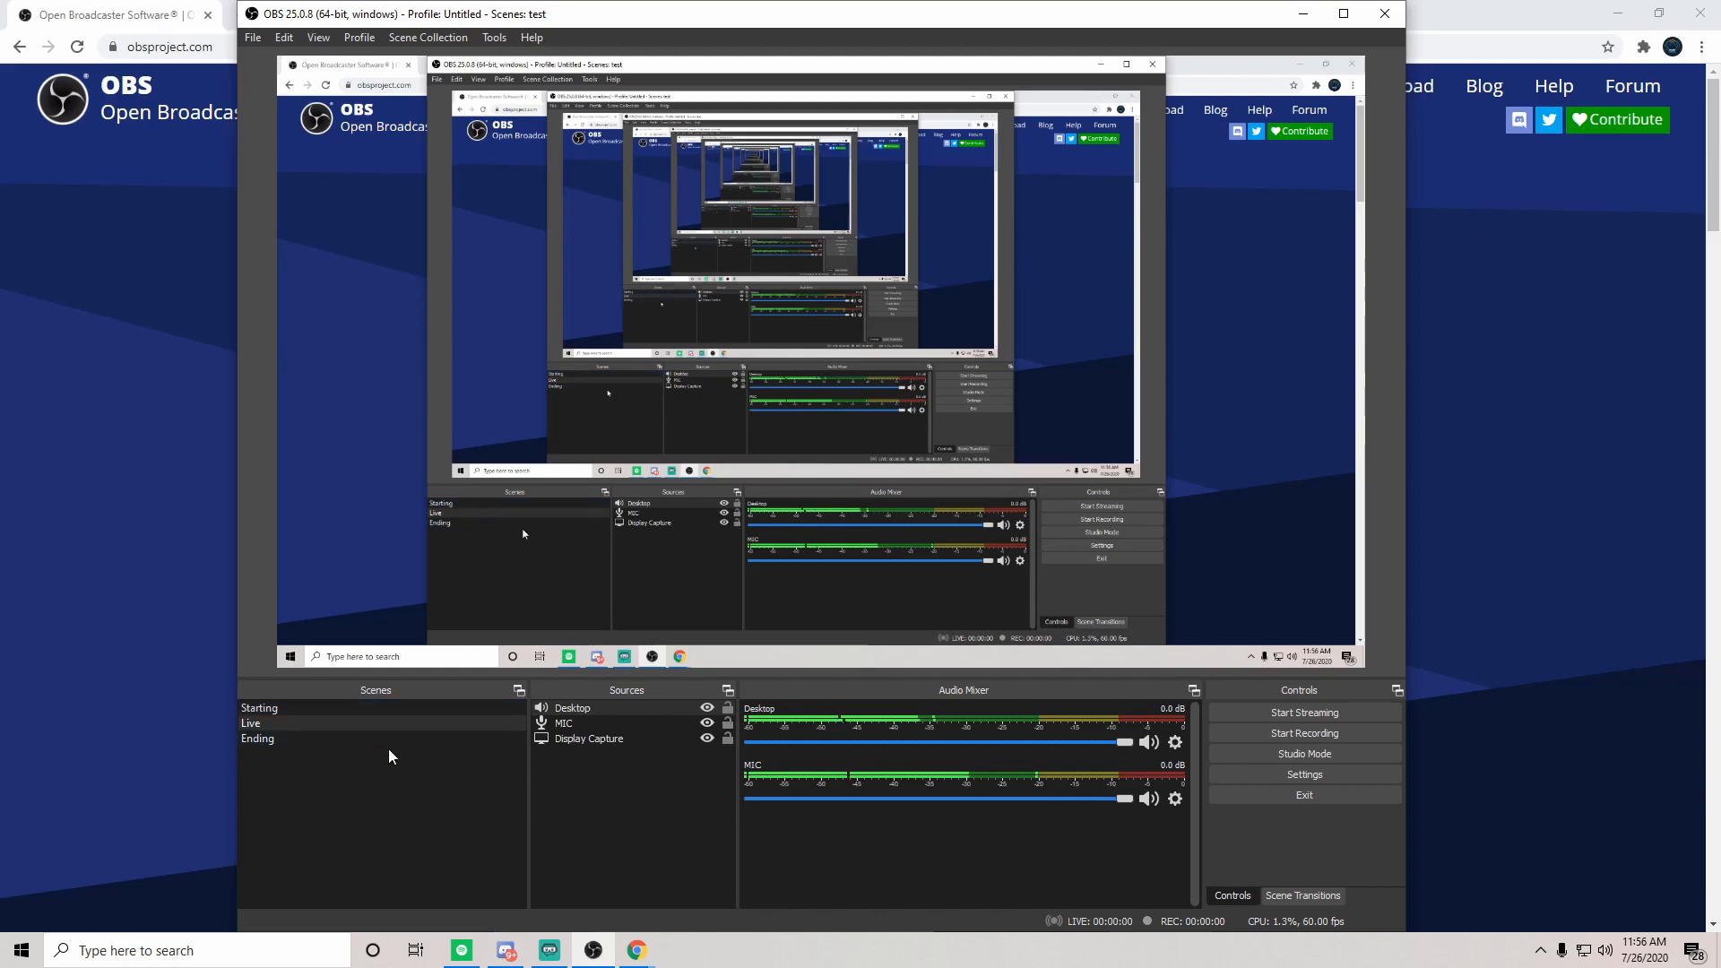
Step: Preview the Starting scene and return to the Live scene
left_click(292, 708)
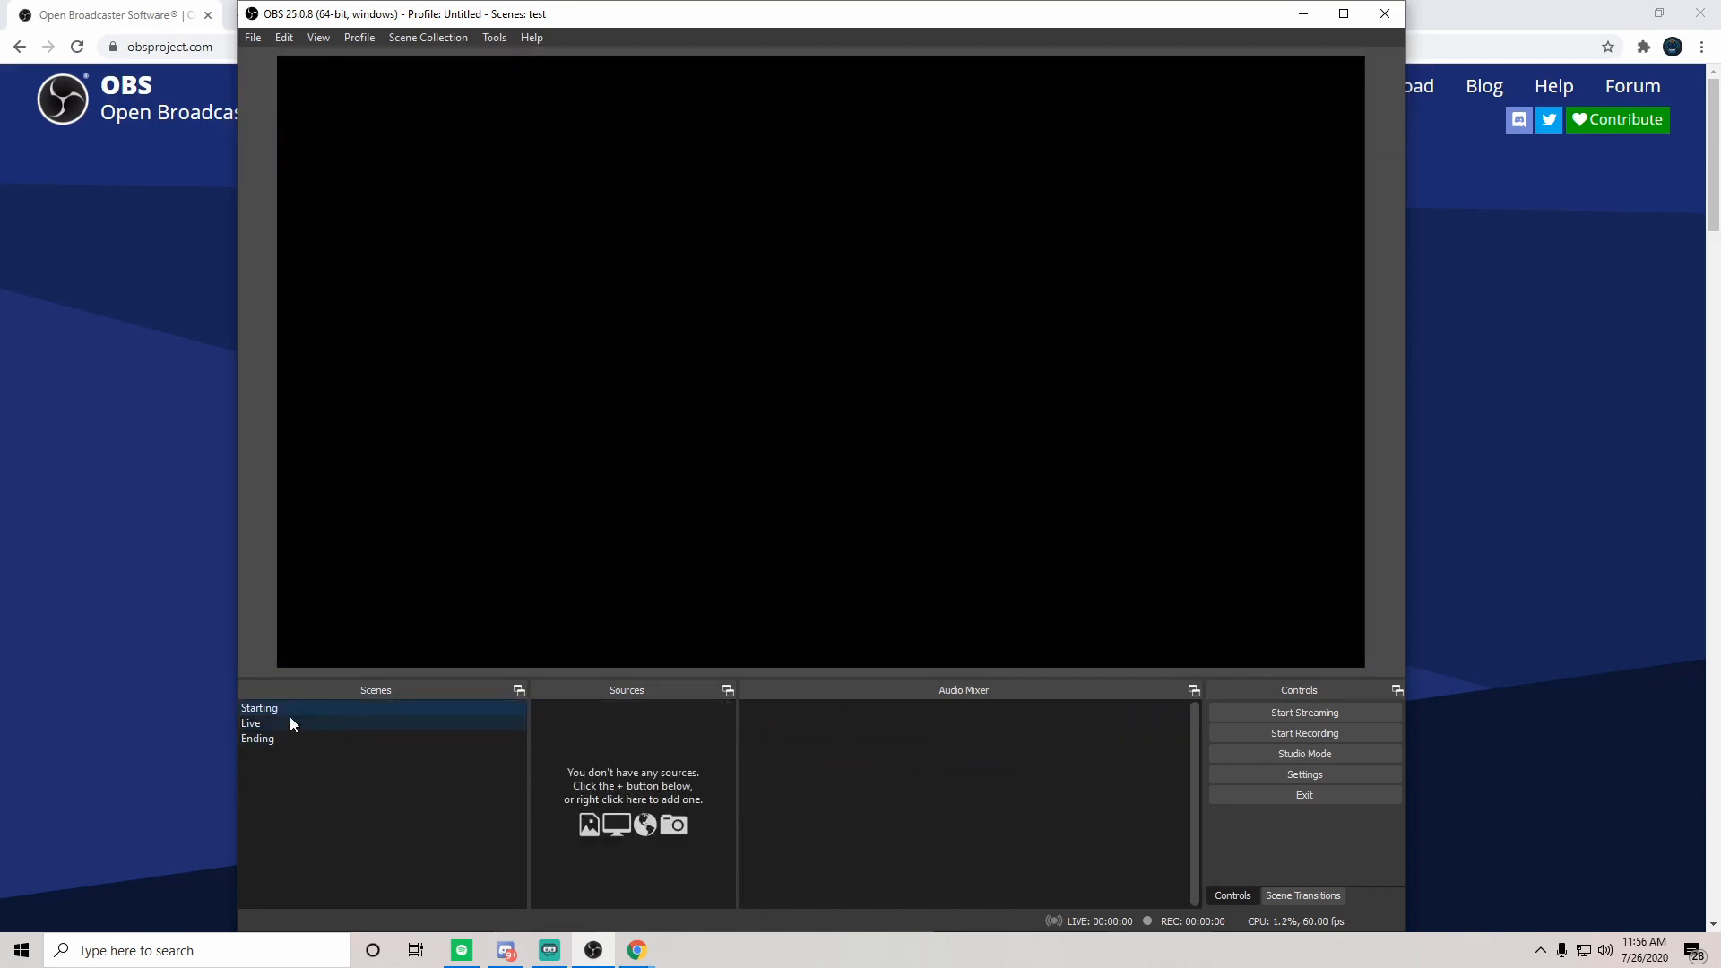
left_click(289, 723)
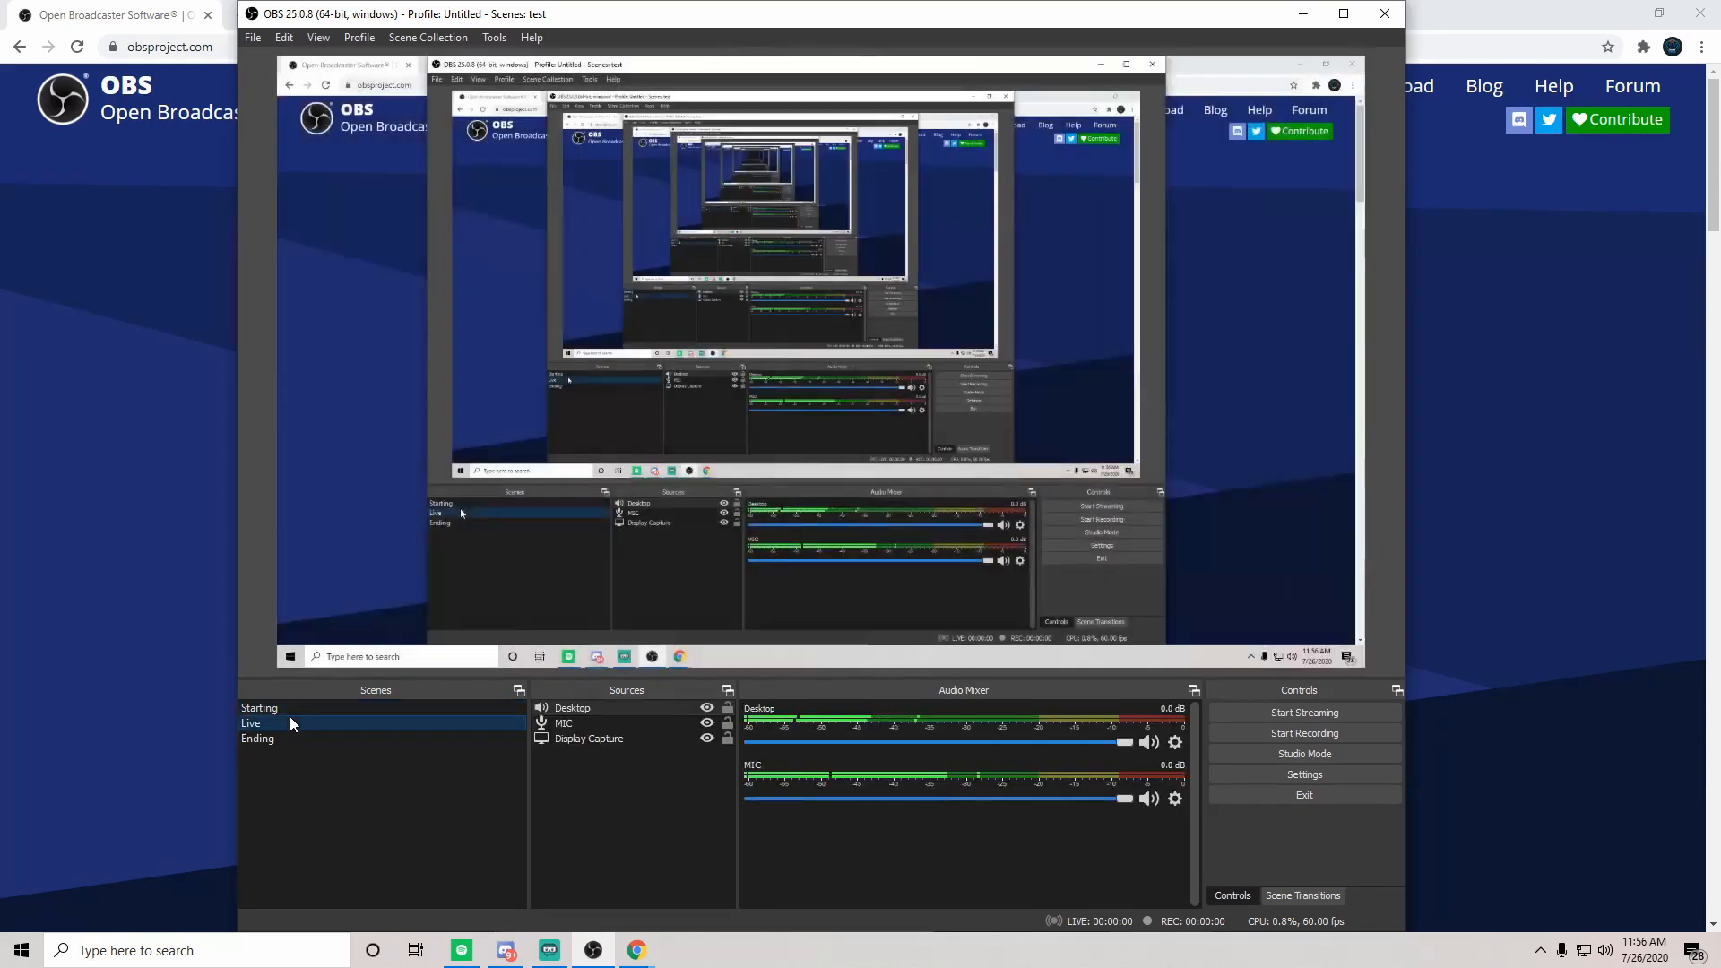
Step: Assign numpad 3, 2 and 1 as the switch-to-scene hotkeys for Ending, Live and Starting, and save the settings
left_click(1283, 775)
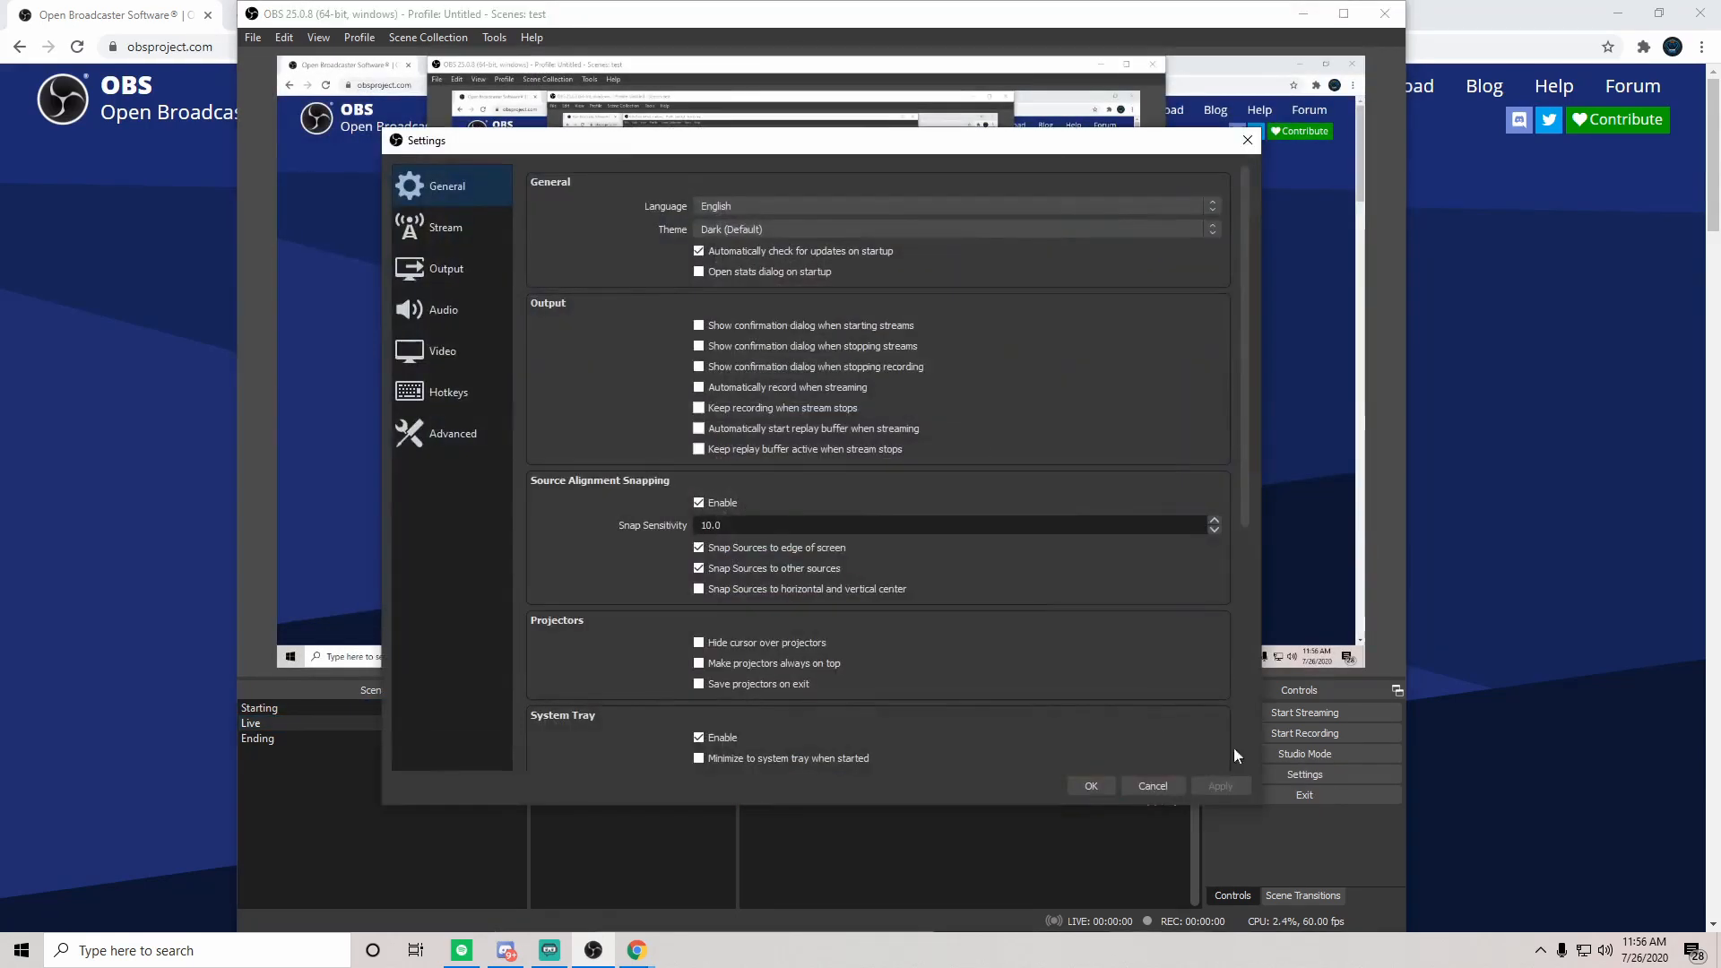
left_click(432, 395)
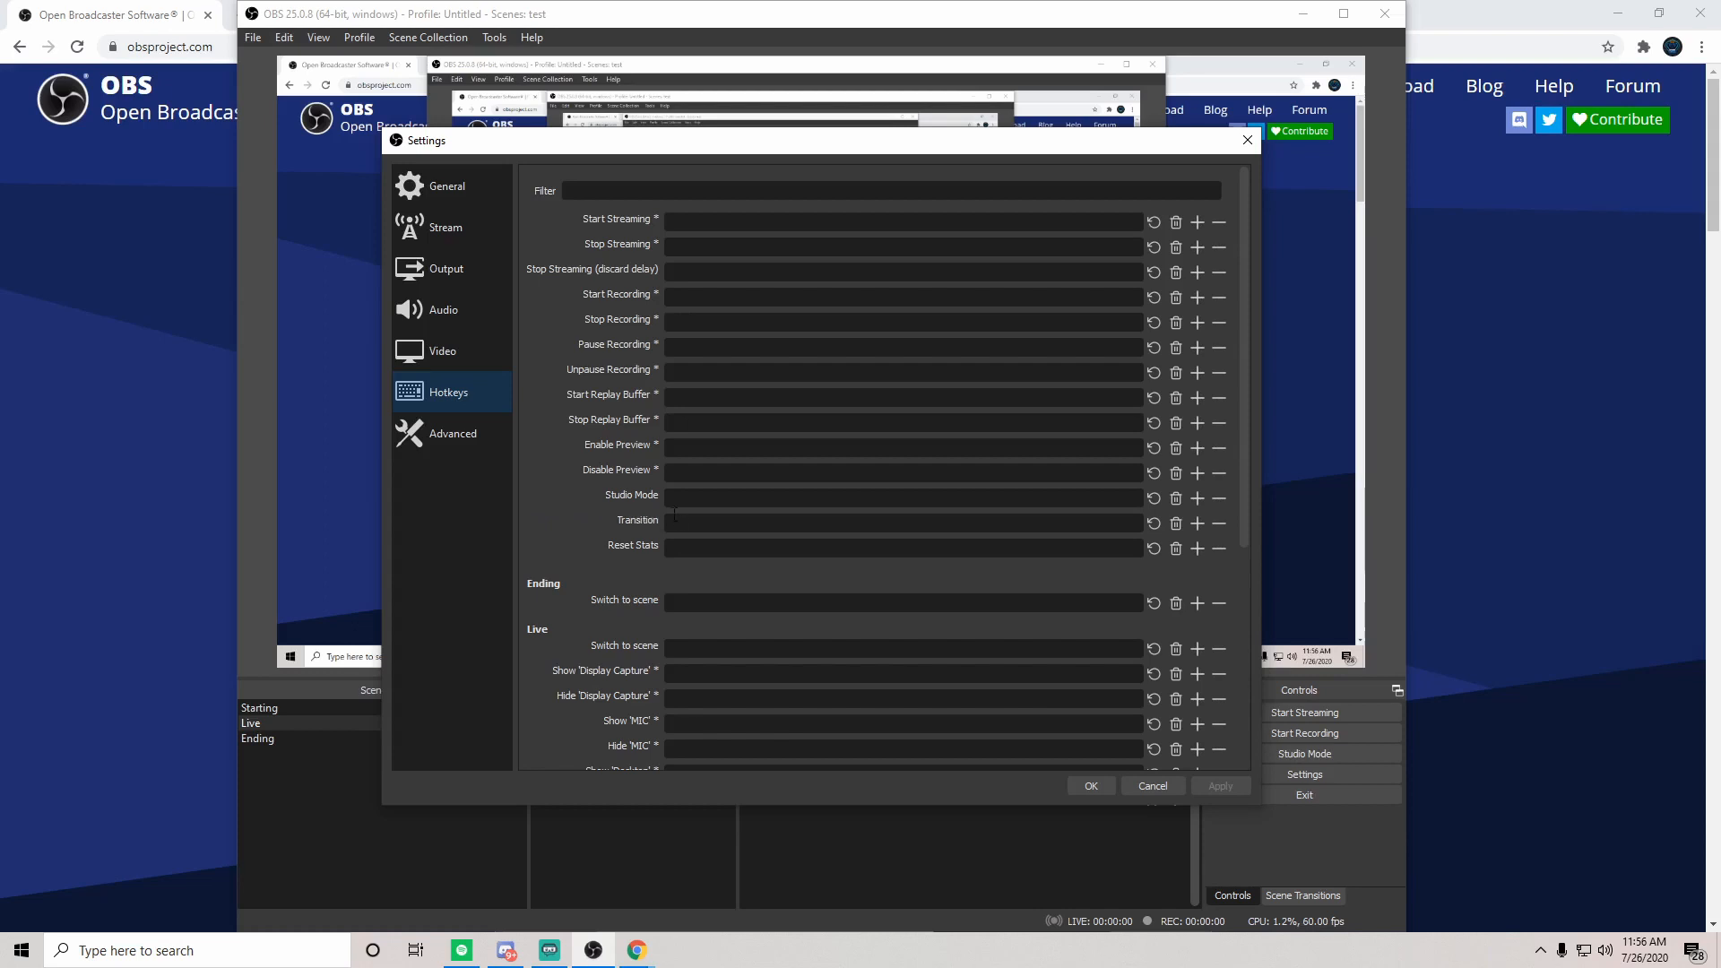
scroll(583, 538, "down", 4)
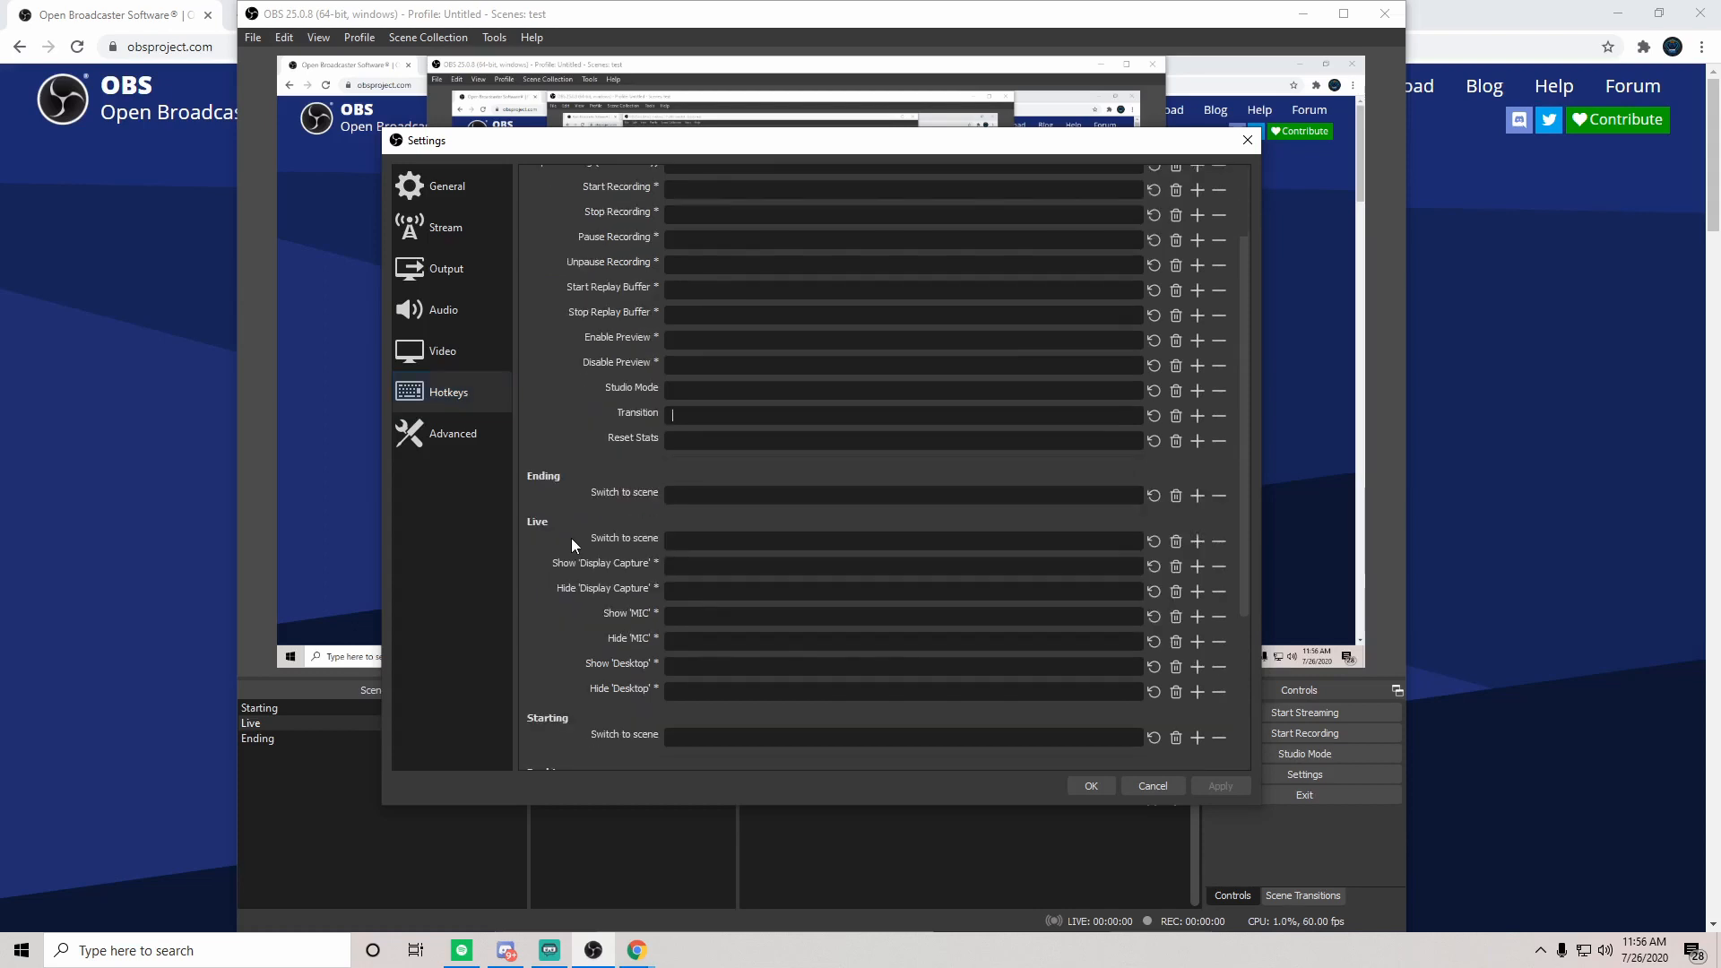
scroll(642, 380, "up", 1)
scroll(642, 383, "down", 2)
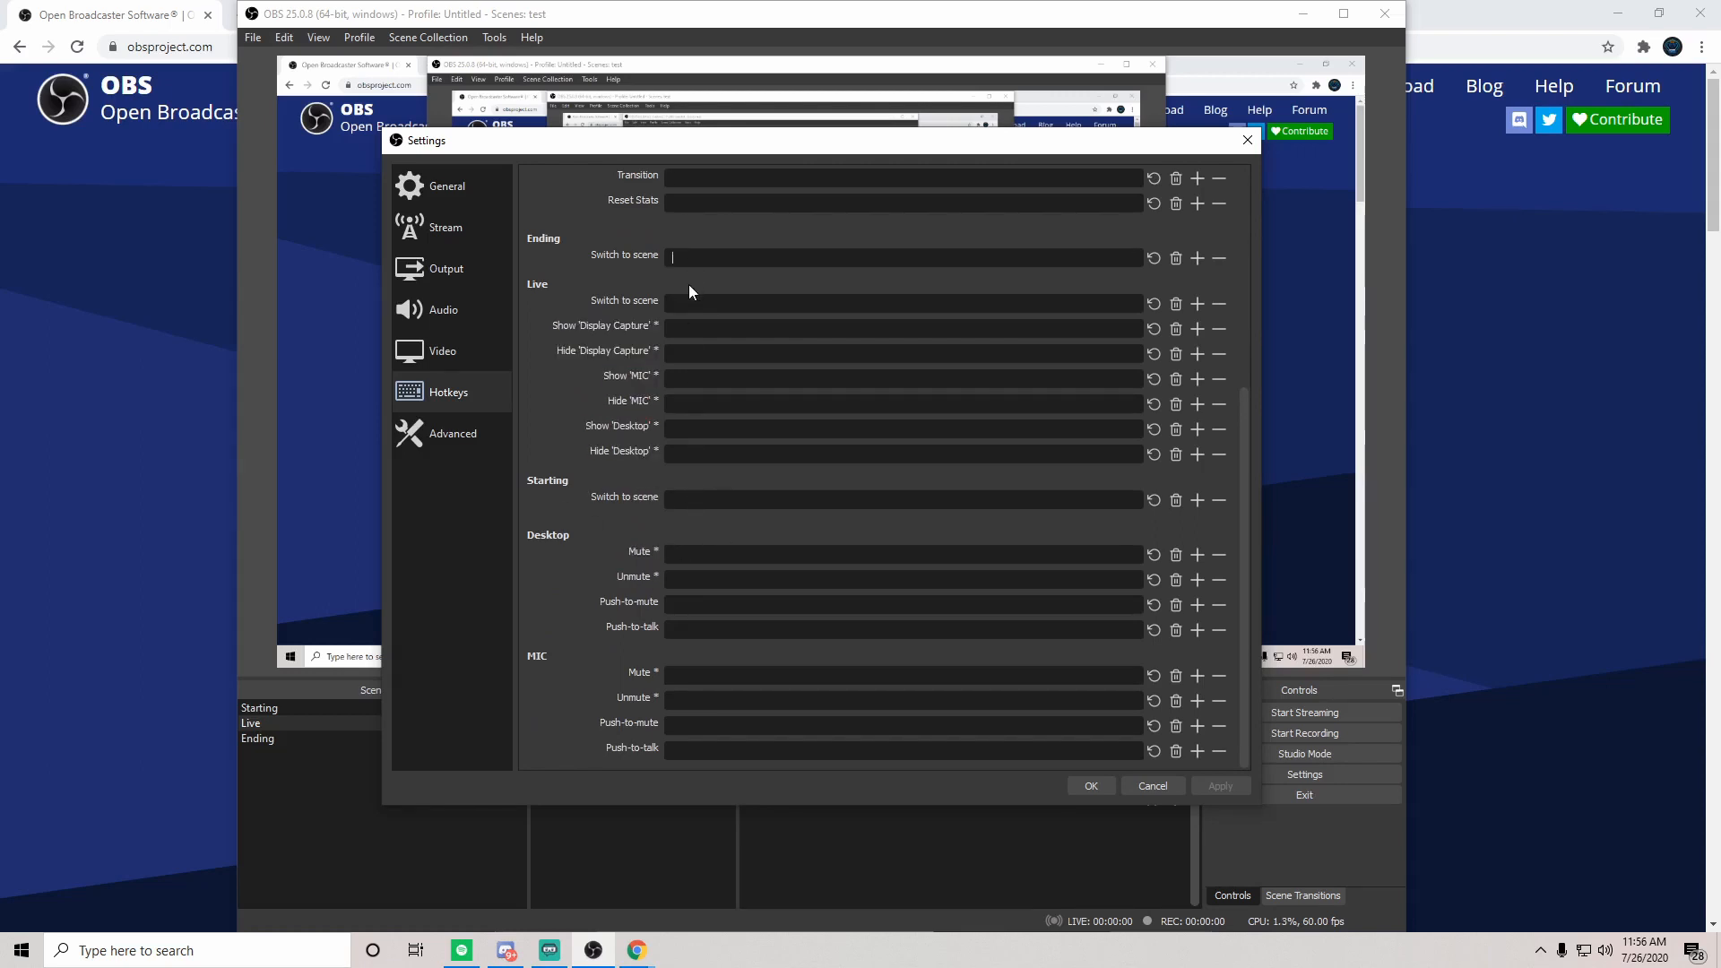
scroll(615, 395, "up", 5)
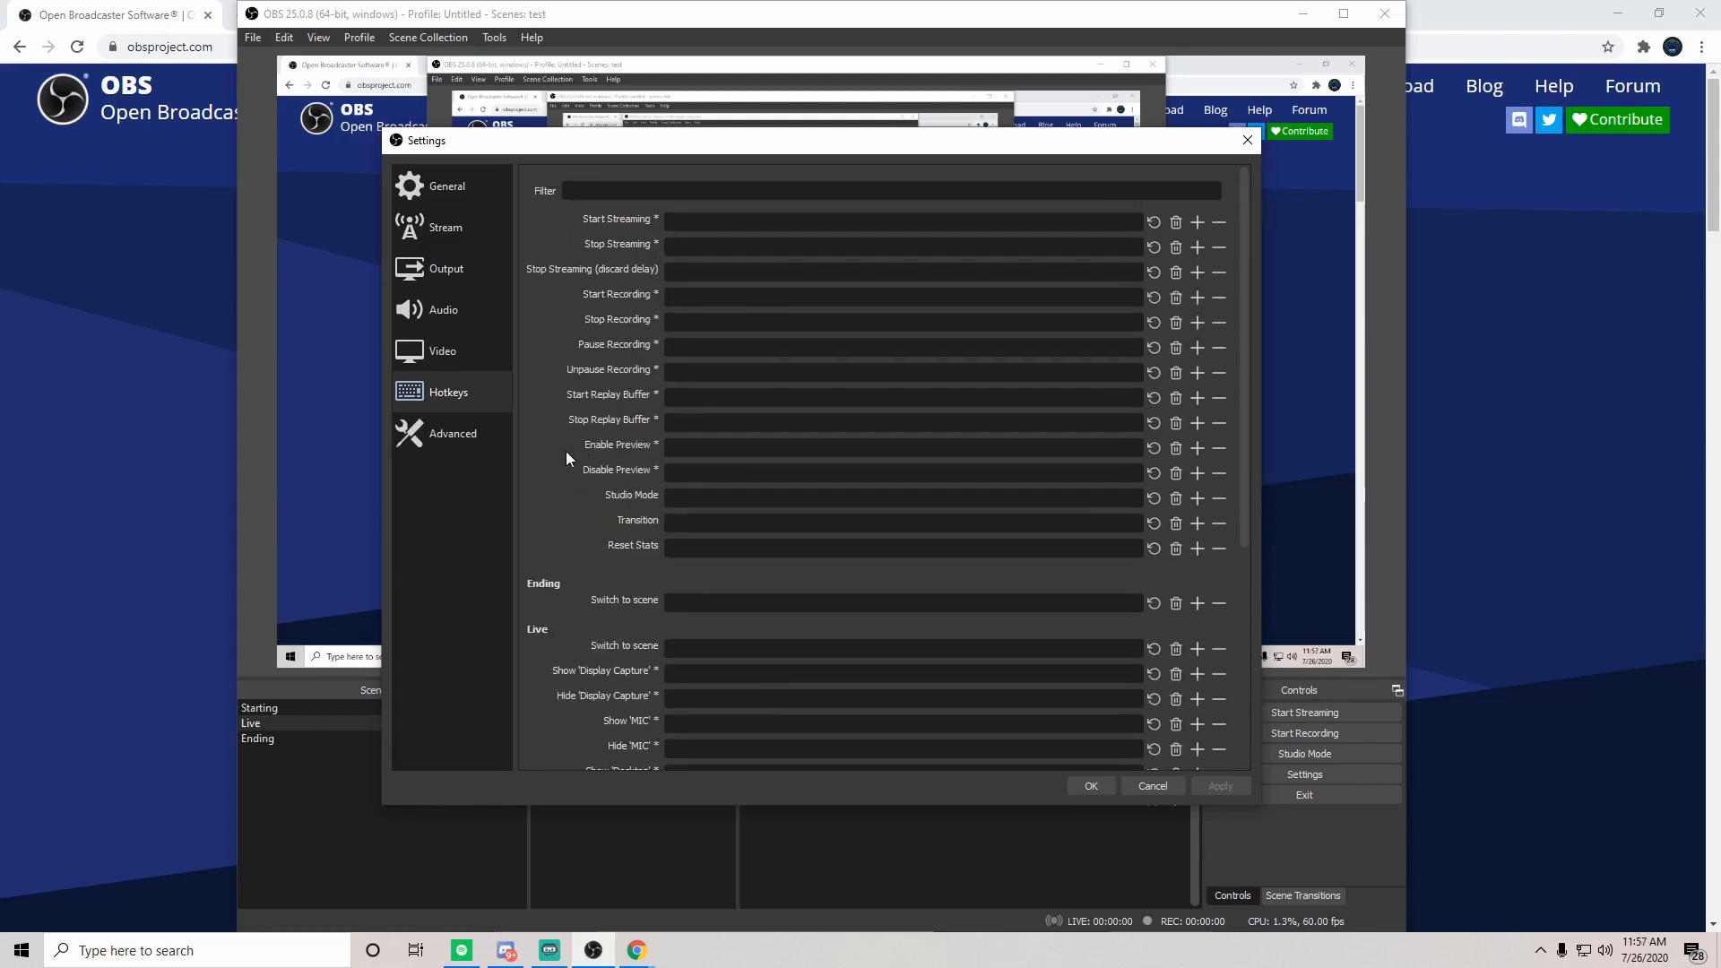
scroll(578, 457, "down", 6)
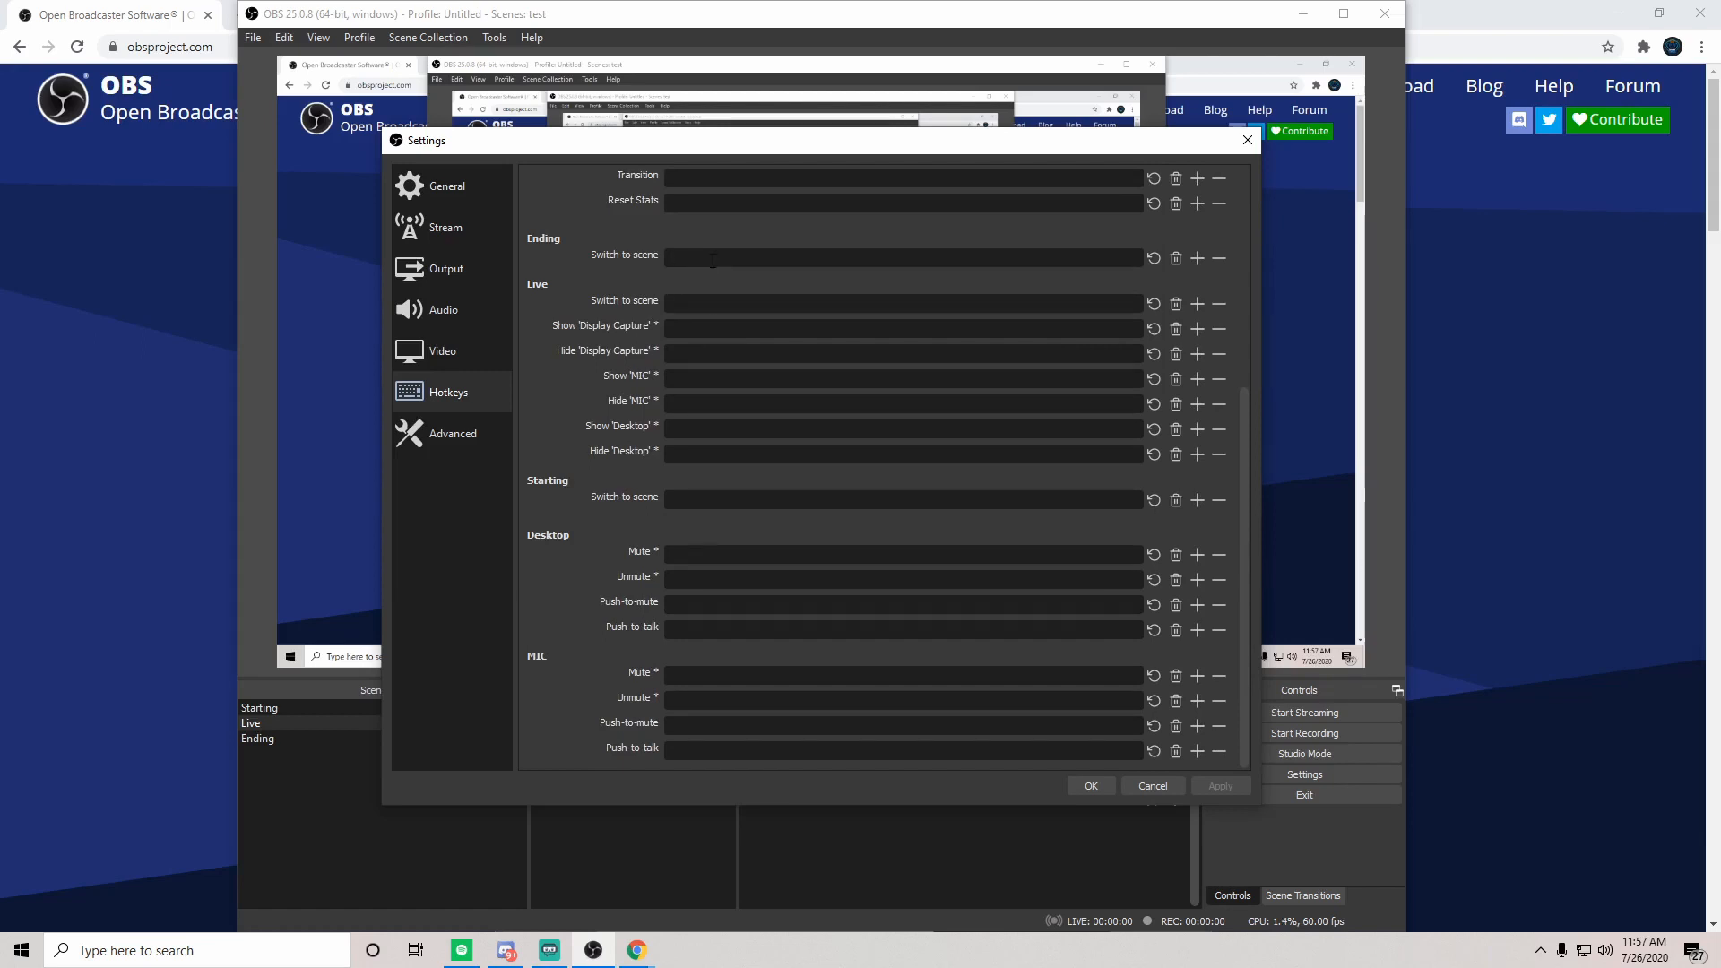
key("KP_3")
key("KP_2")
key("KP_1")
left_click(1224, 793)
left_click(1091, 785)
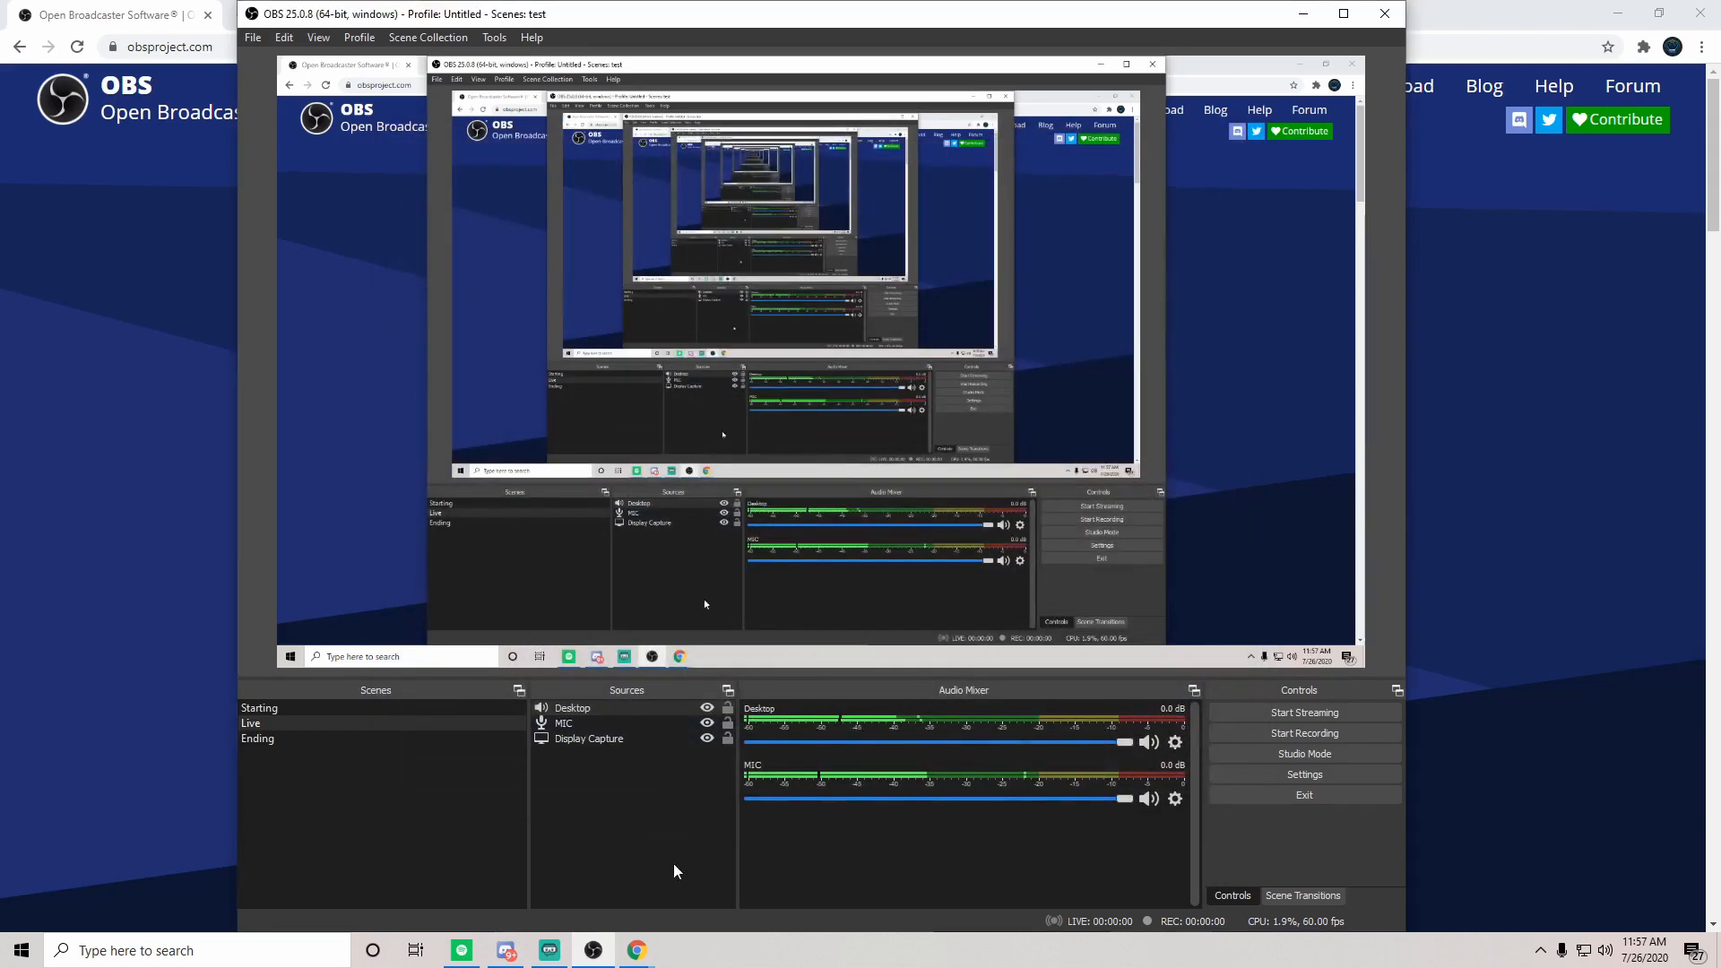
Step: Test the scene-switching hotkeys by cycling through Starting, Live and Ending, return to the Live scene, and clear the mail notification
key("KP_1")
key("KP_2")
key("KP_3")
key("KP_1")
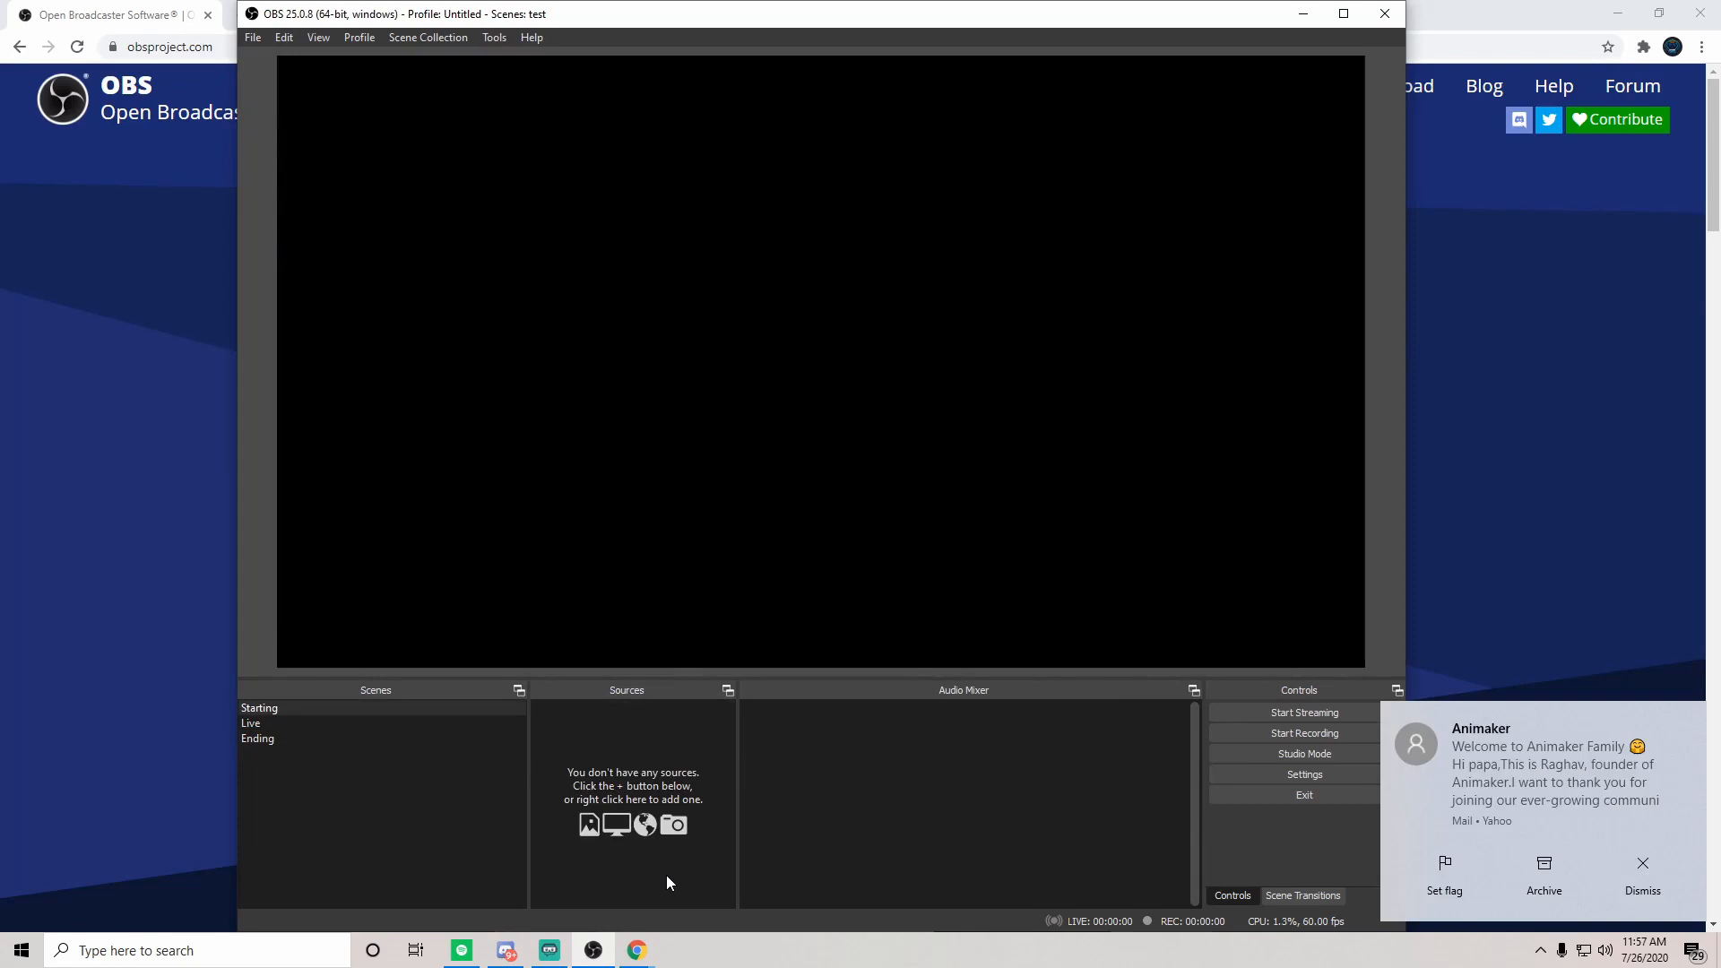
key("KP_2")
key("KP_3")
key("KP_2")
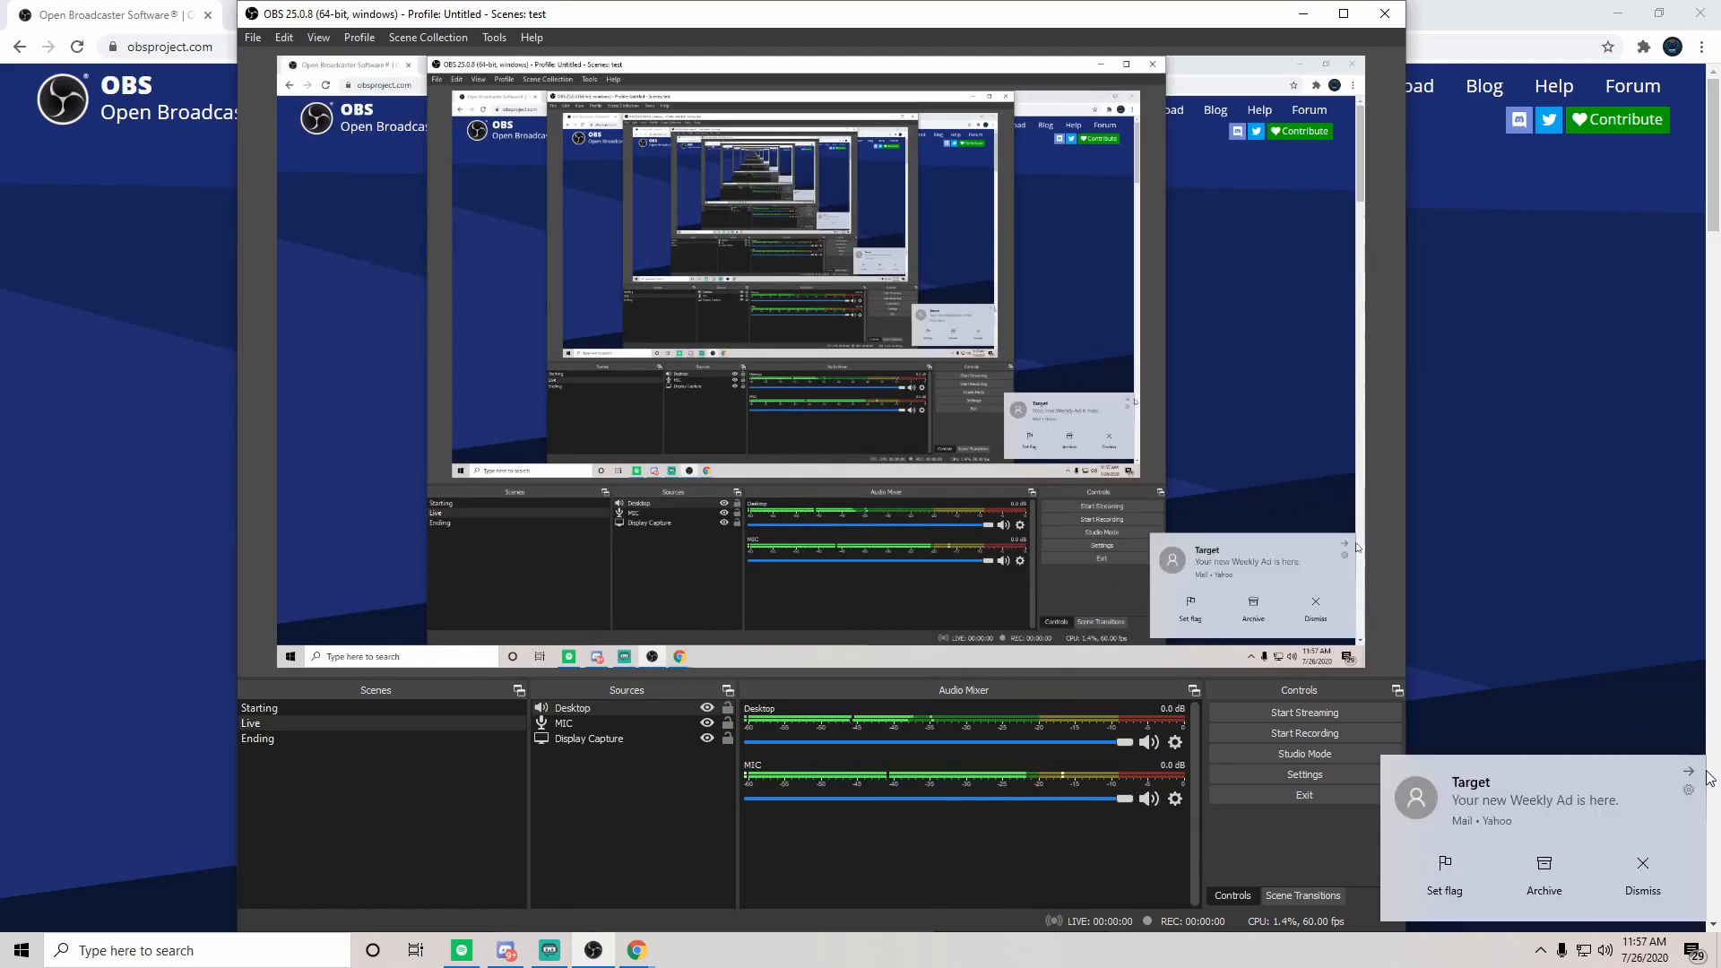
left_click(1689, 774)
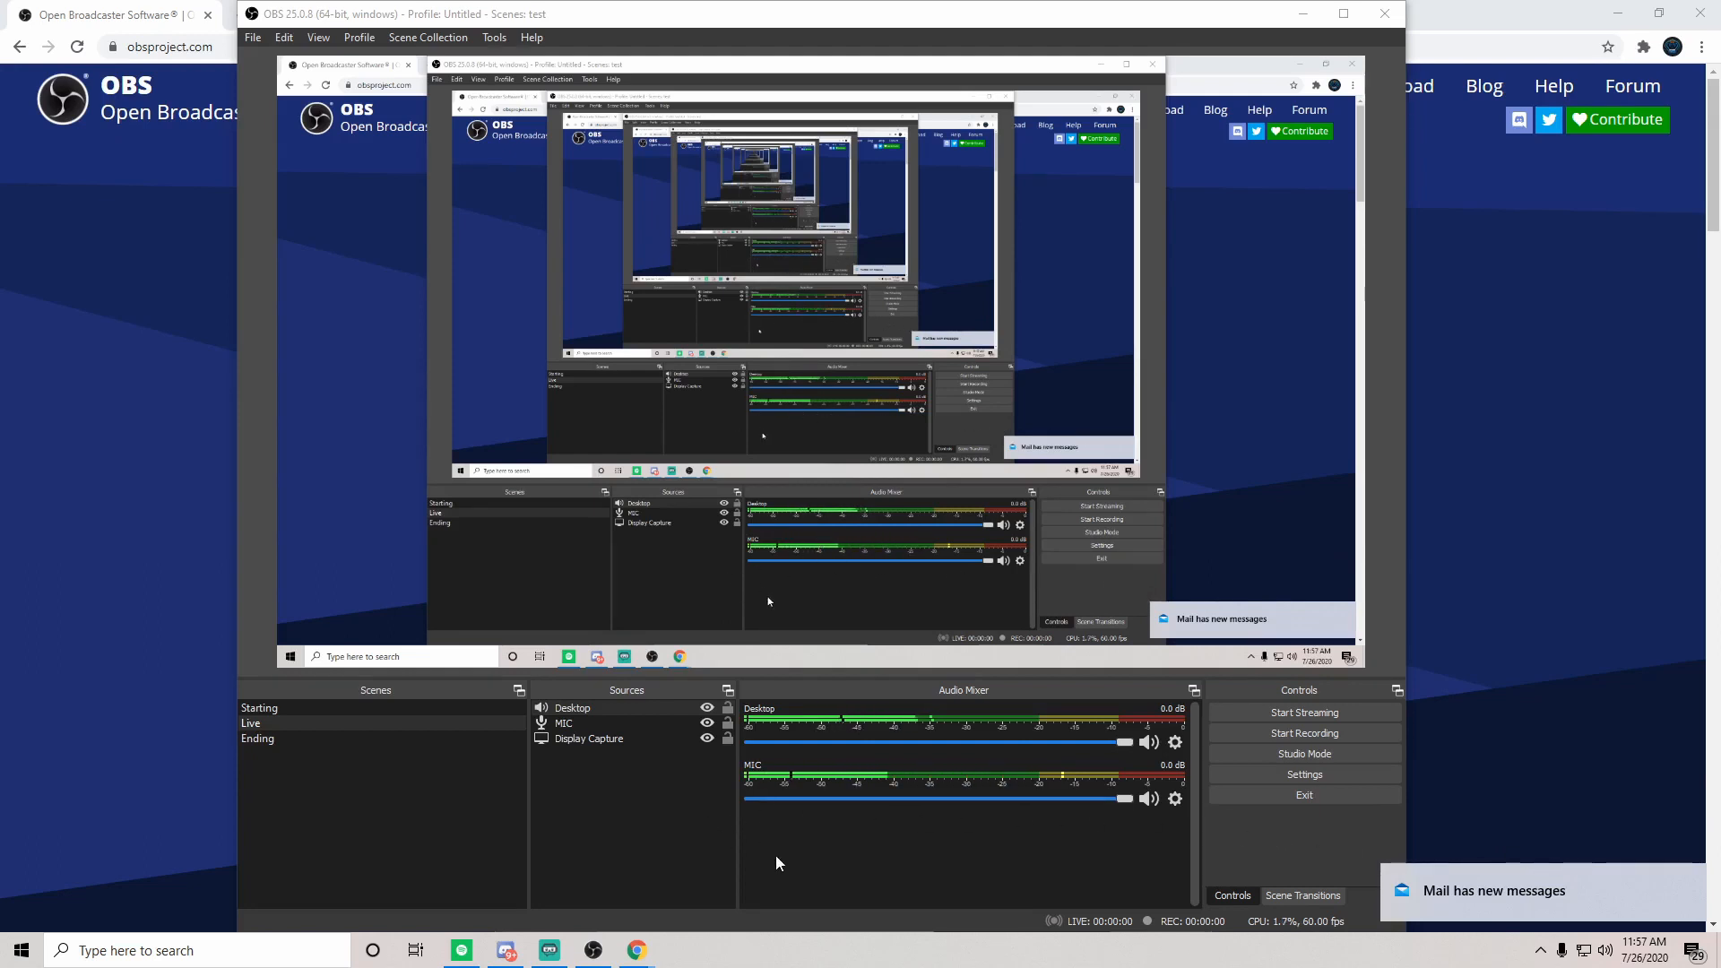
left_click(1246, 848)
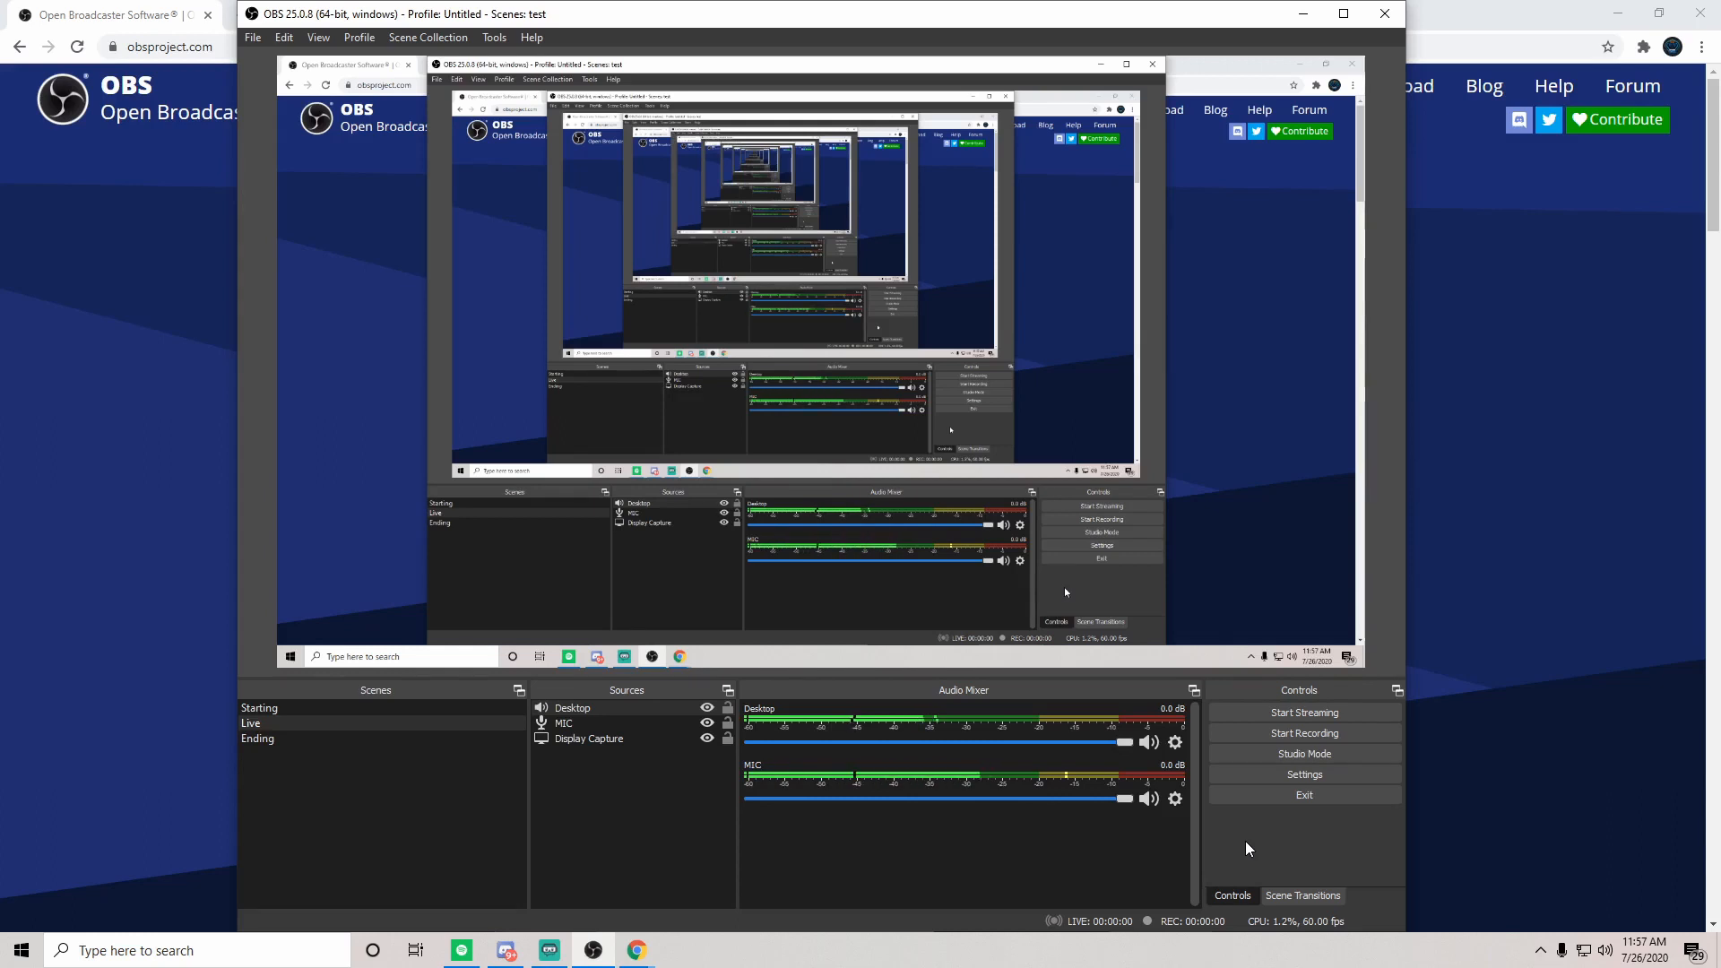
Step: Add a new visible Game Capture source under its default name to the Live scene and make its properties window smaller
left_click(605, 740)
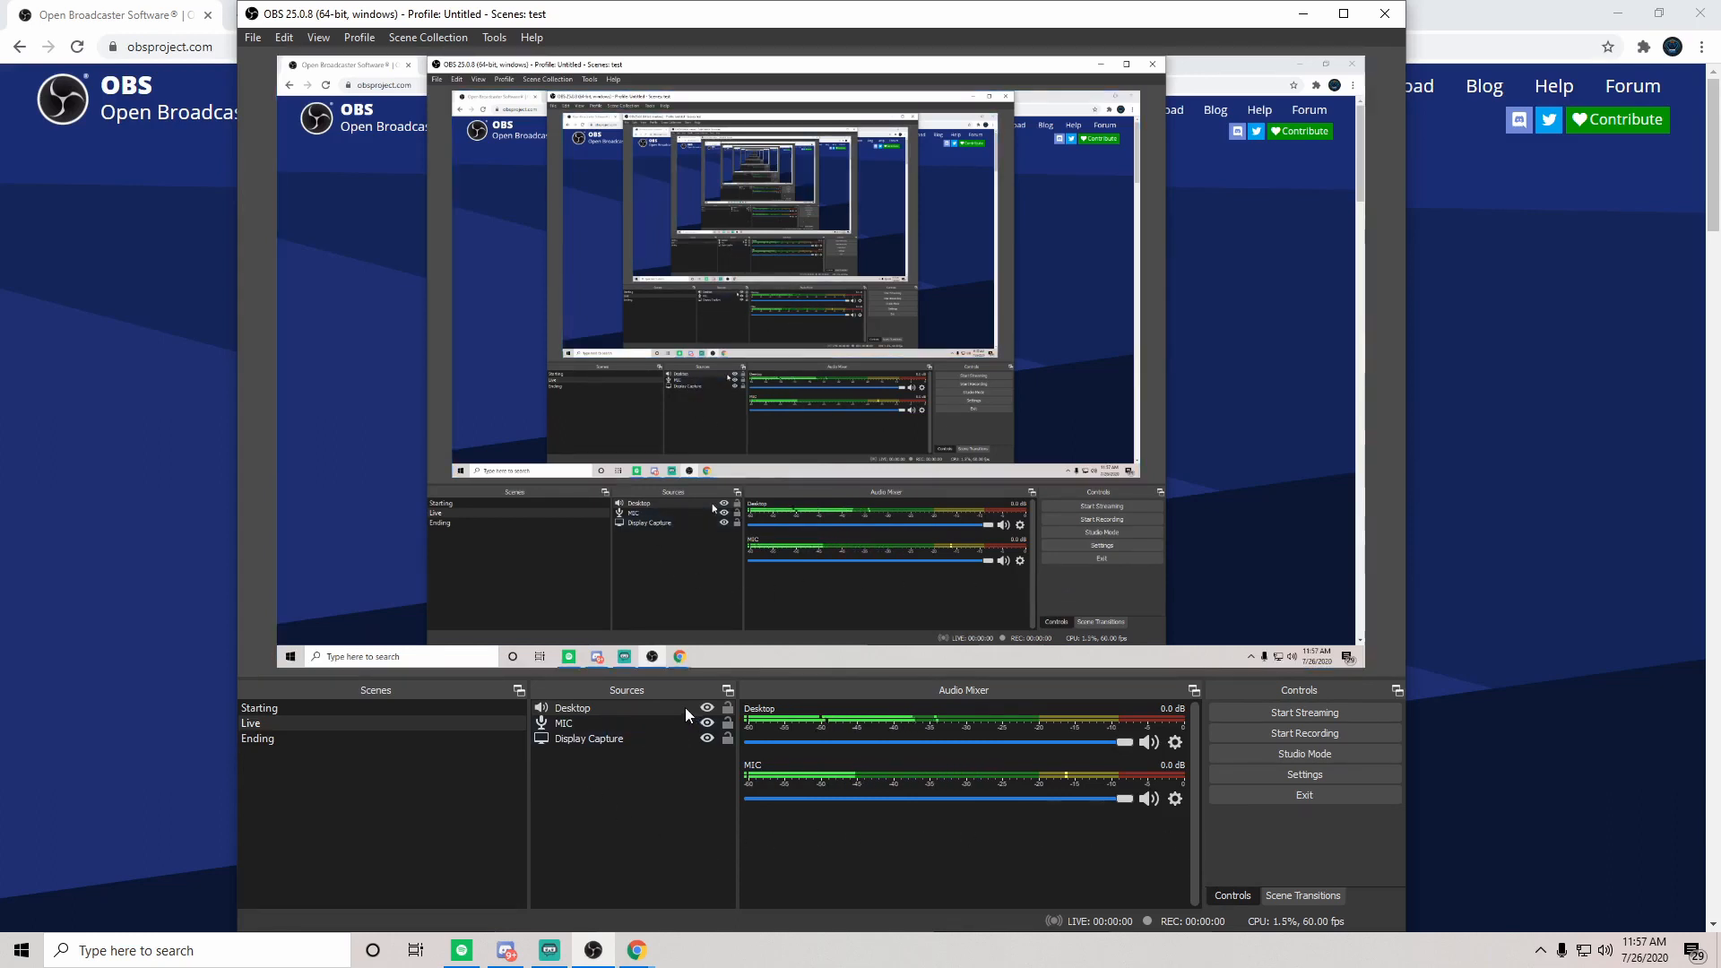
right_click(604, 765)
mouse_move(703, 777)
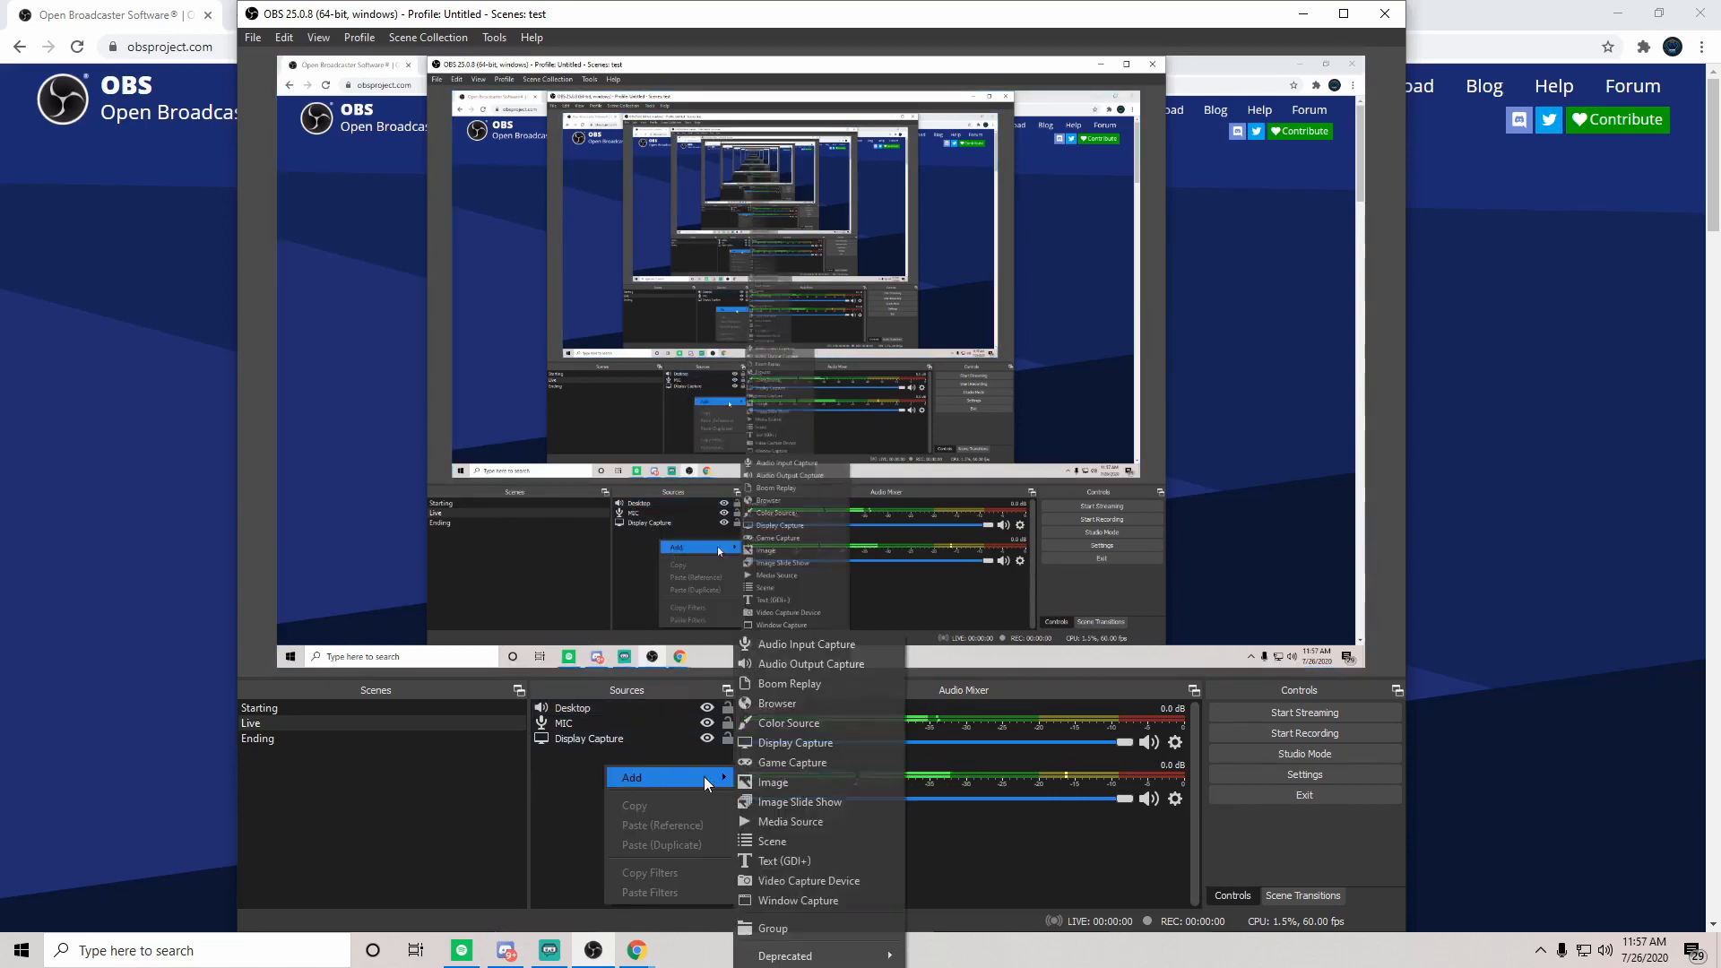
left_click(834, 762)
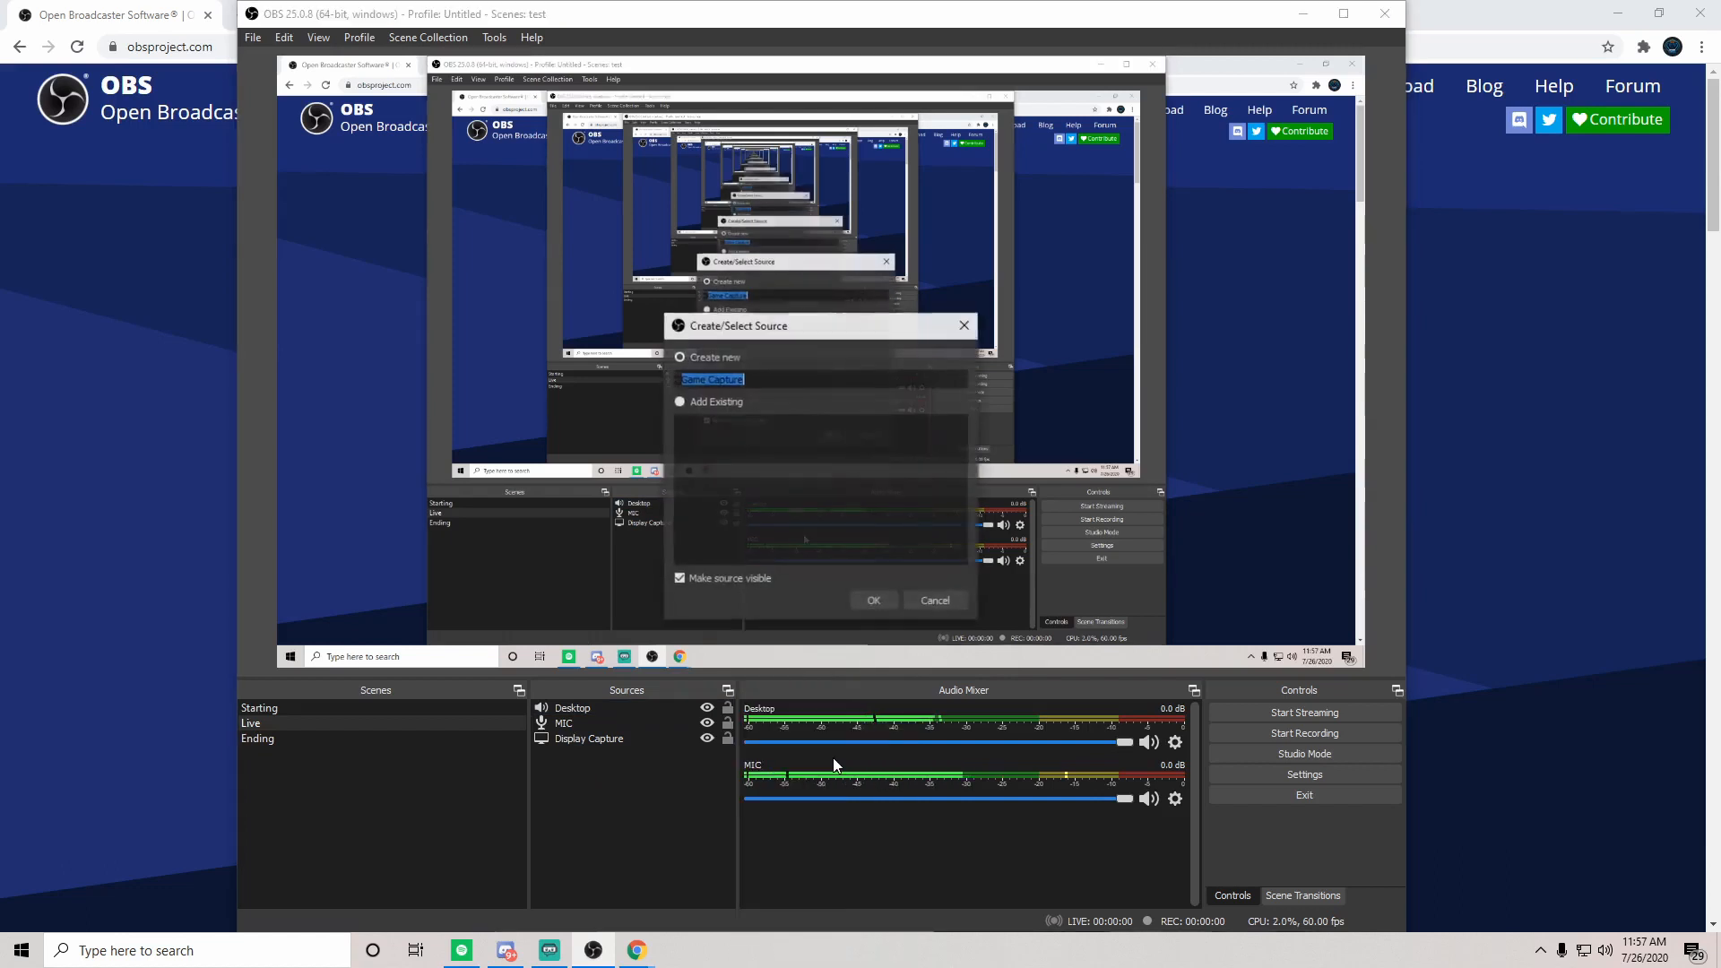
left_click(873, 602)
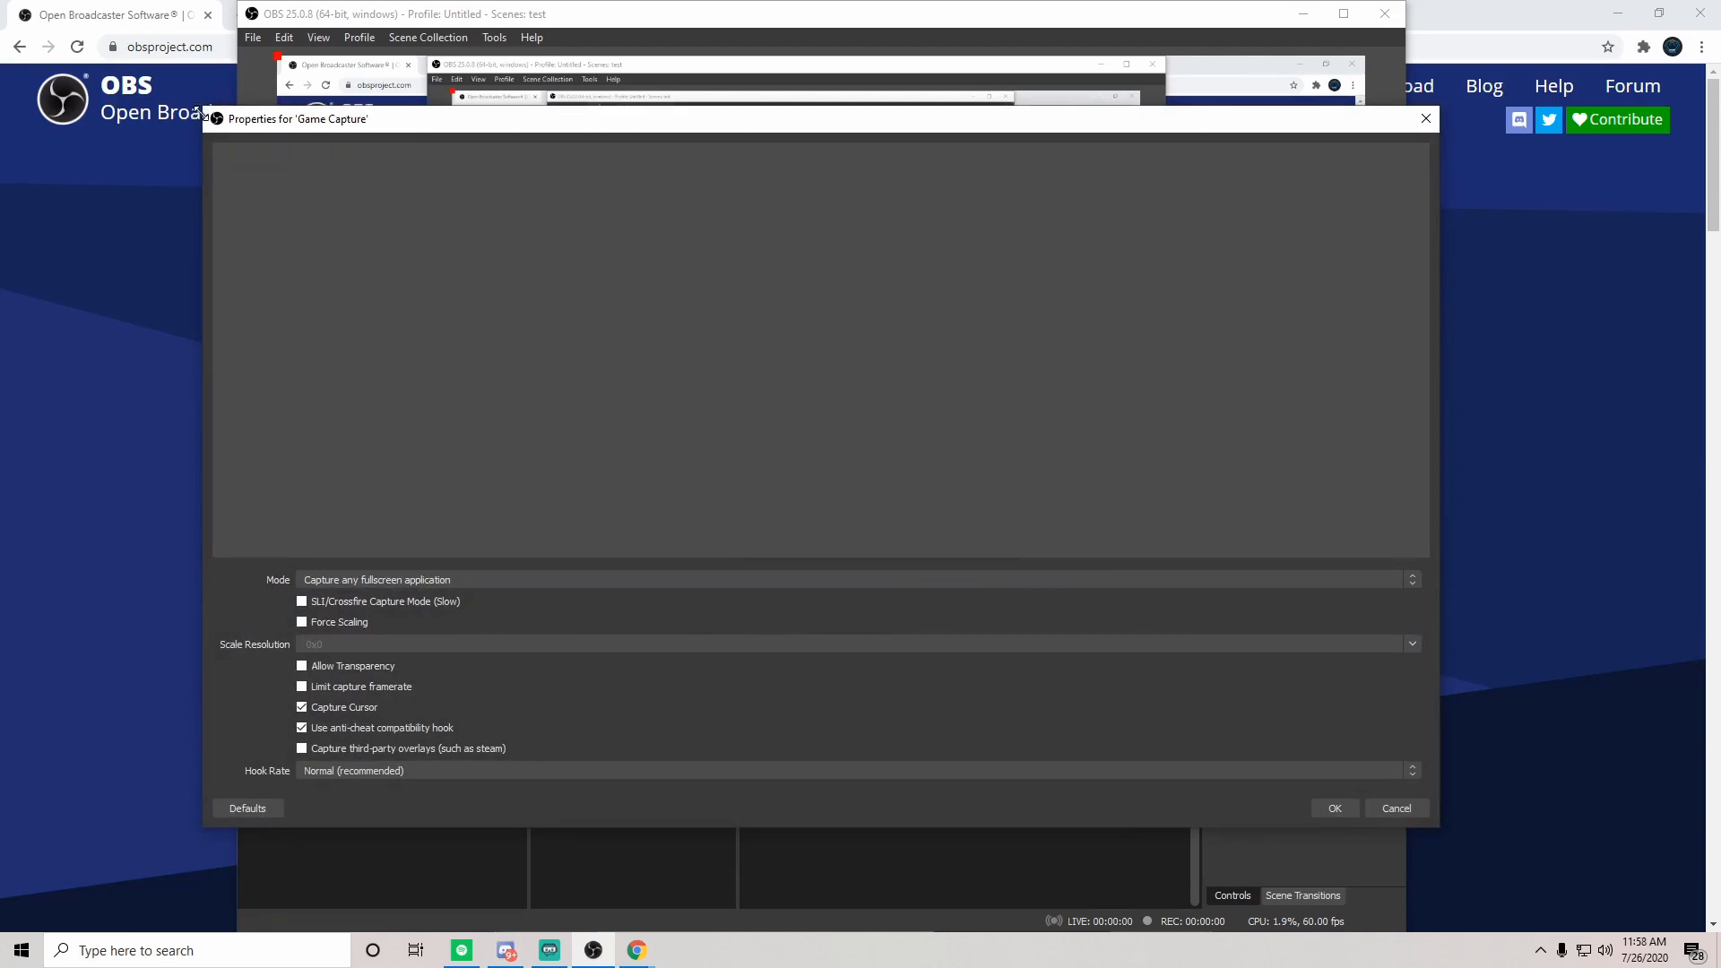
left_click_drag(199, 116, 486, 210)
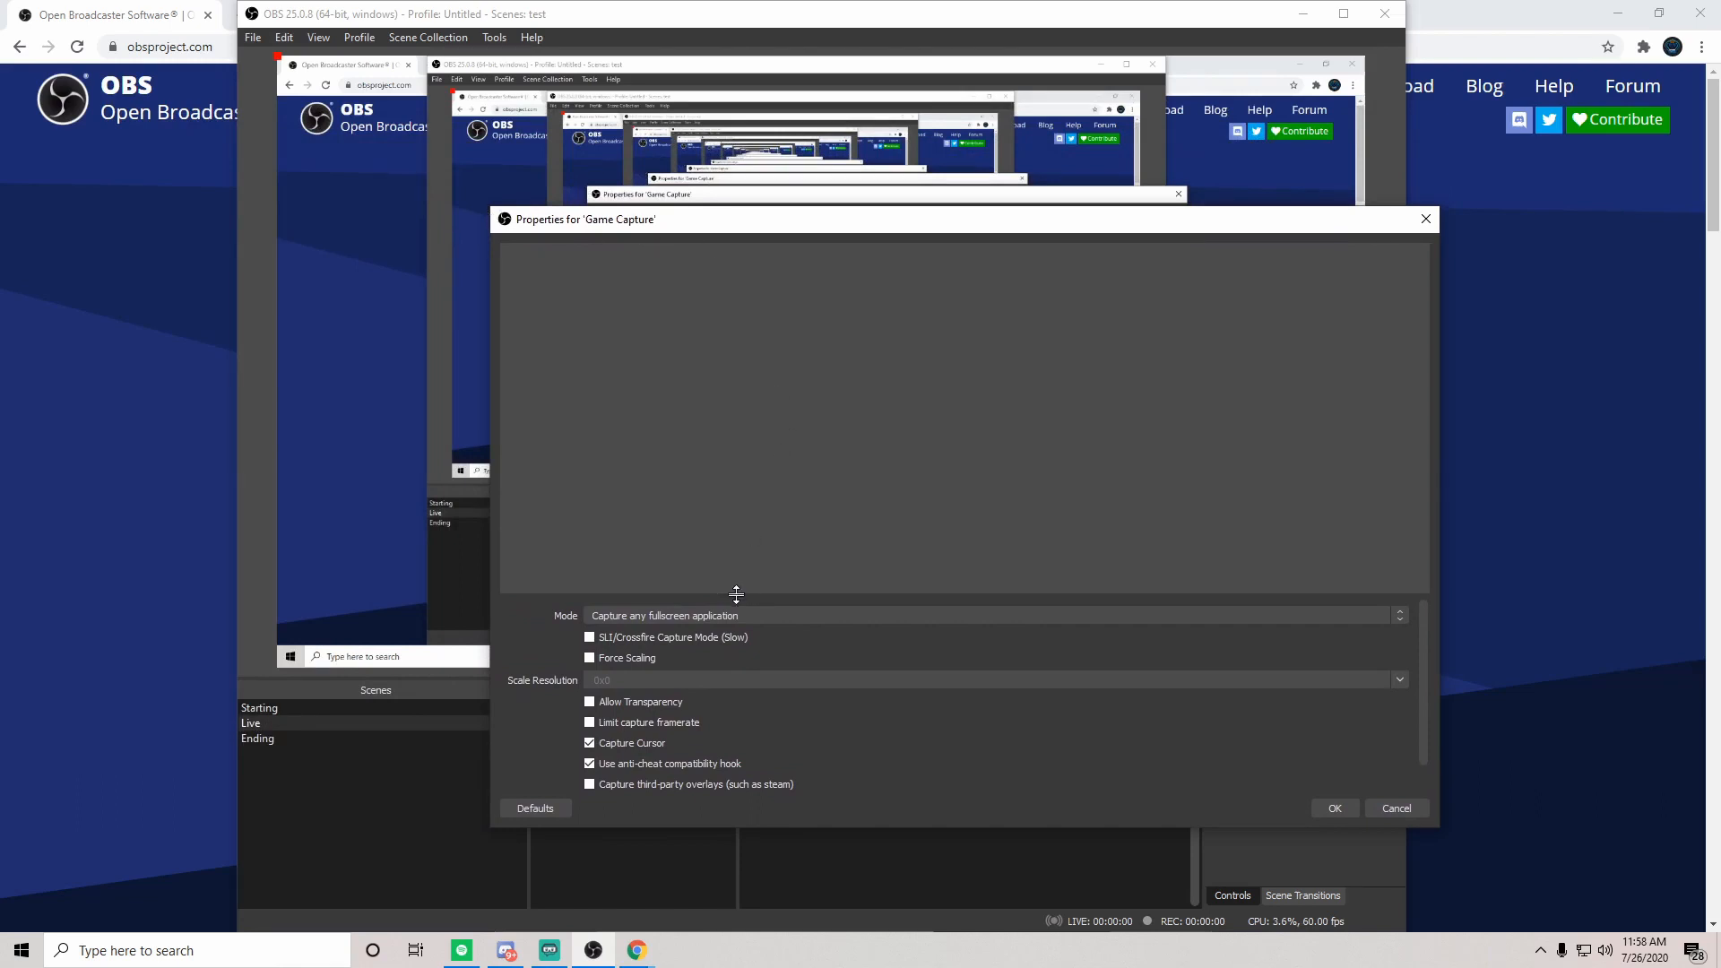
Step: Try the Capture specific window mode for Game Capture, check which windows can be picked, and cancel the property changes
left_click(765, 616)
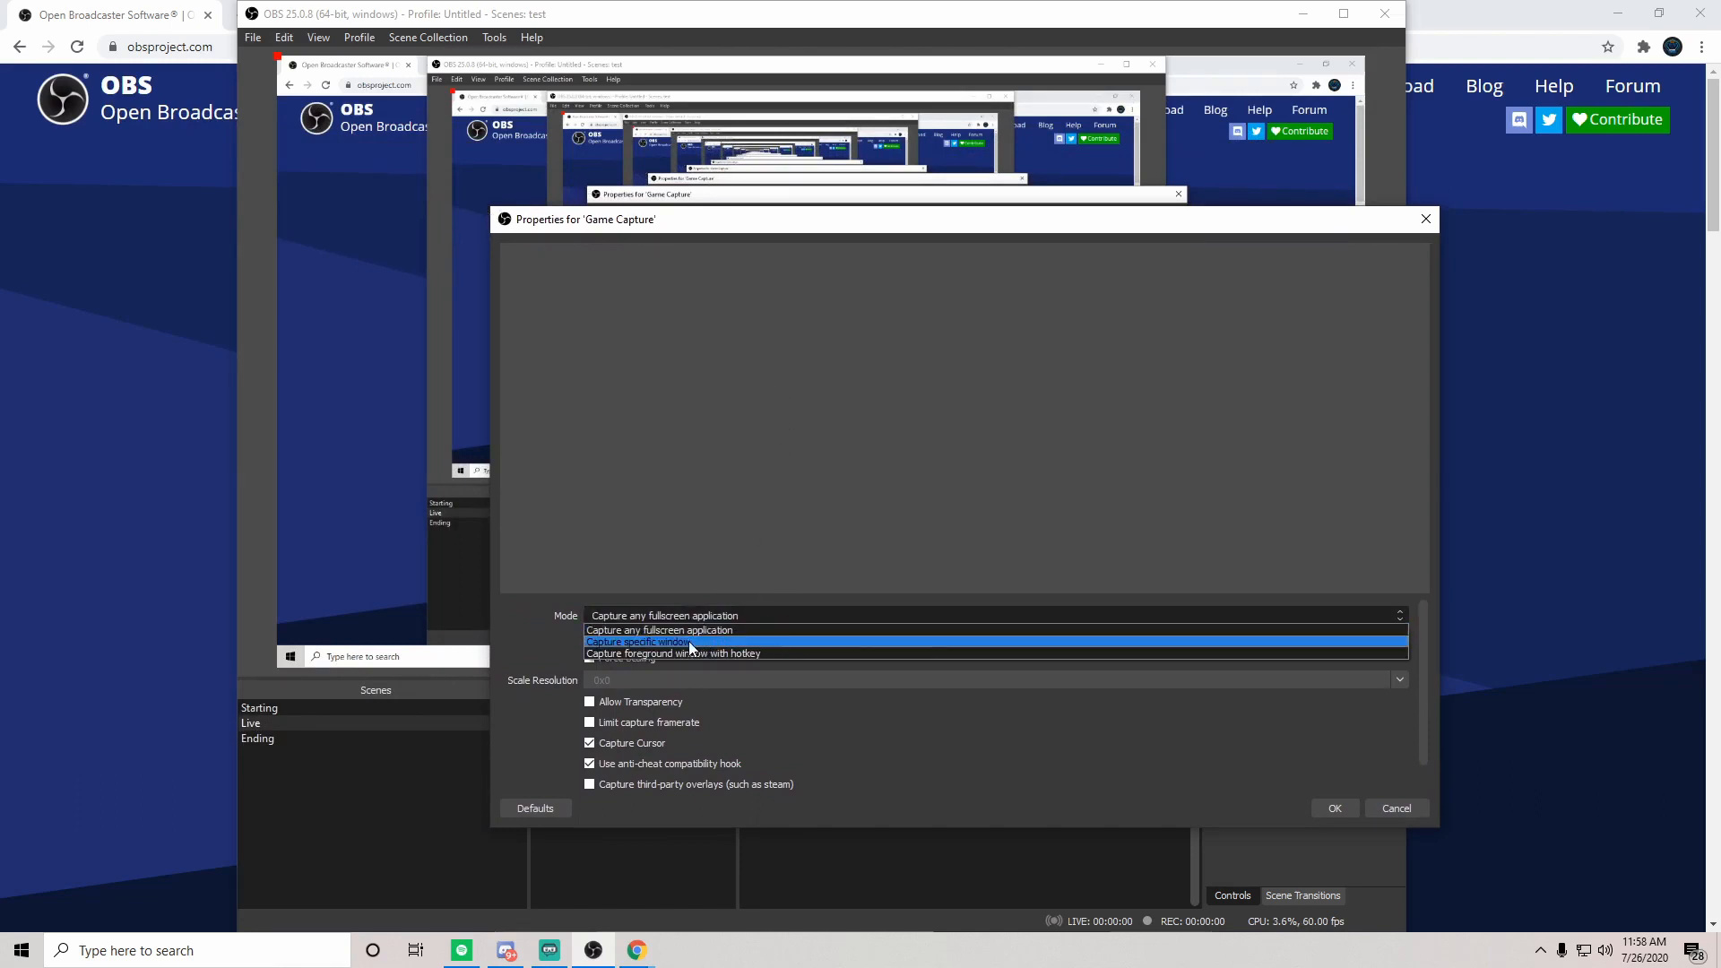
left_click(691, 644)
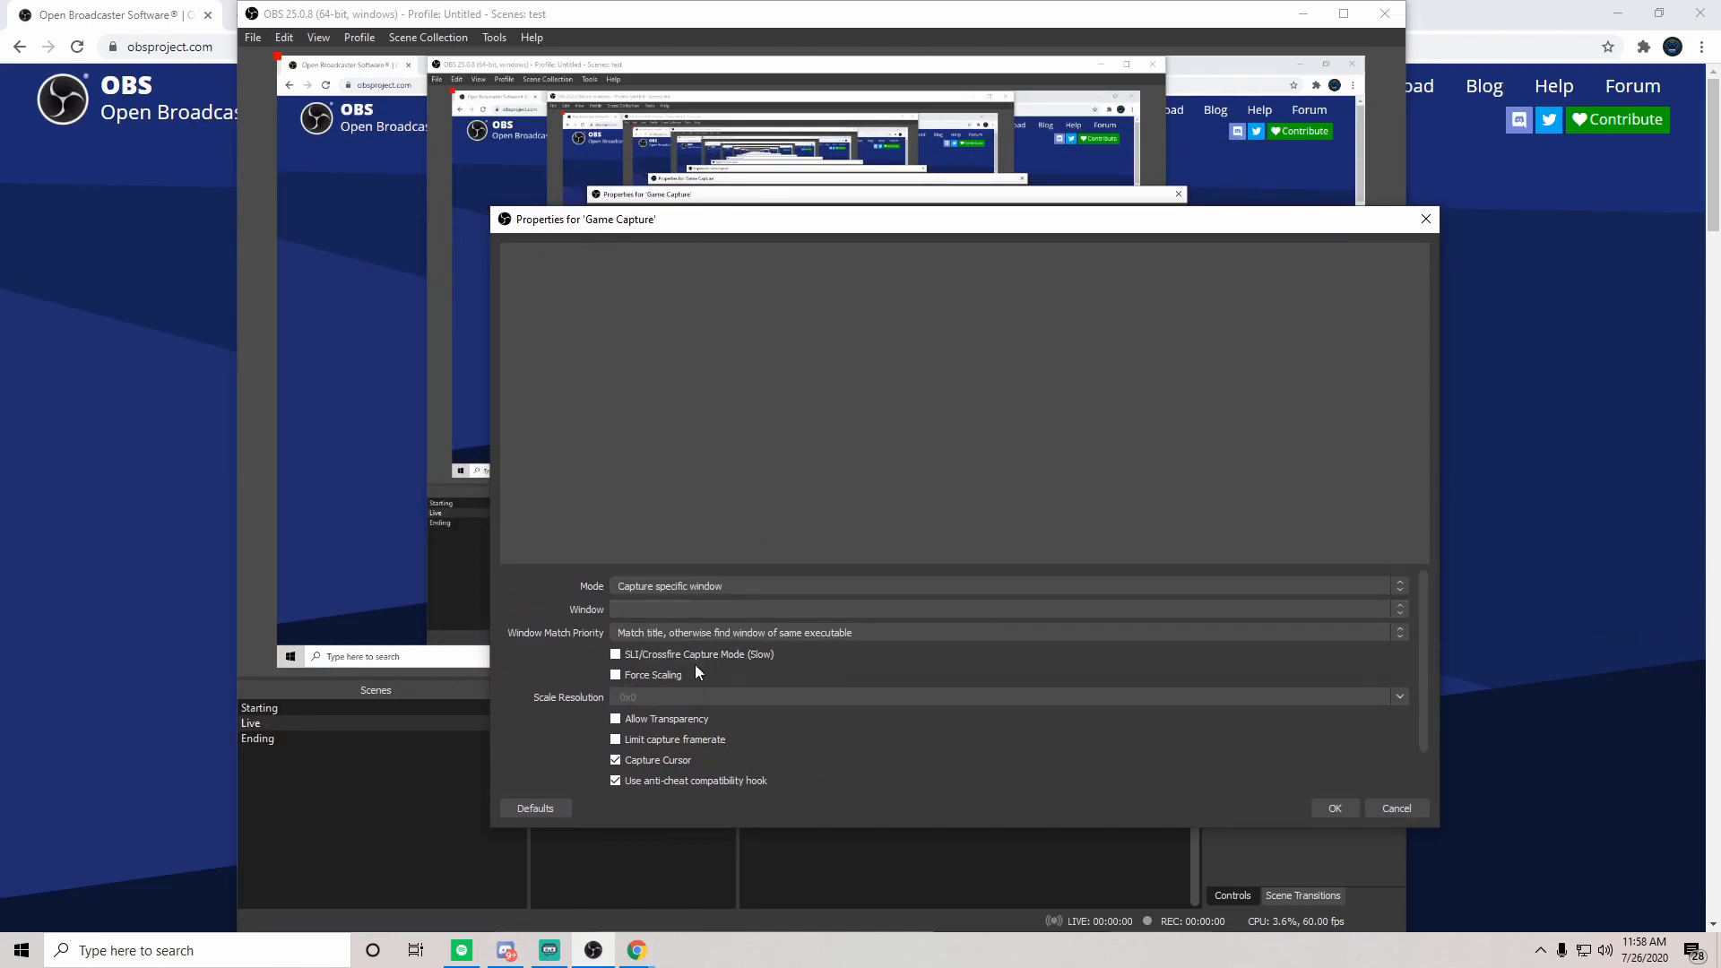
left_click(901, 606)
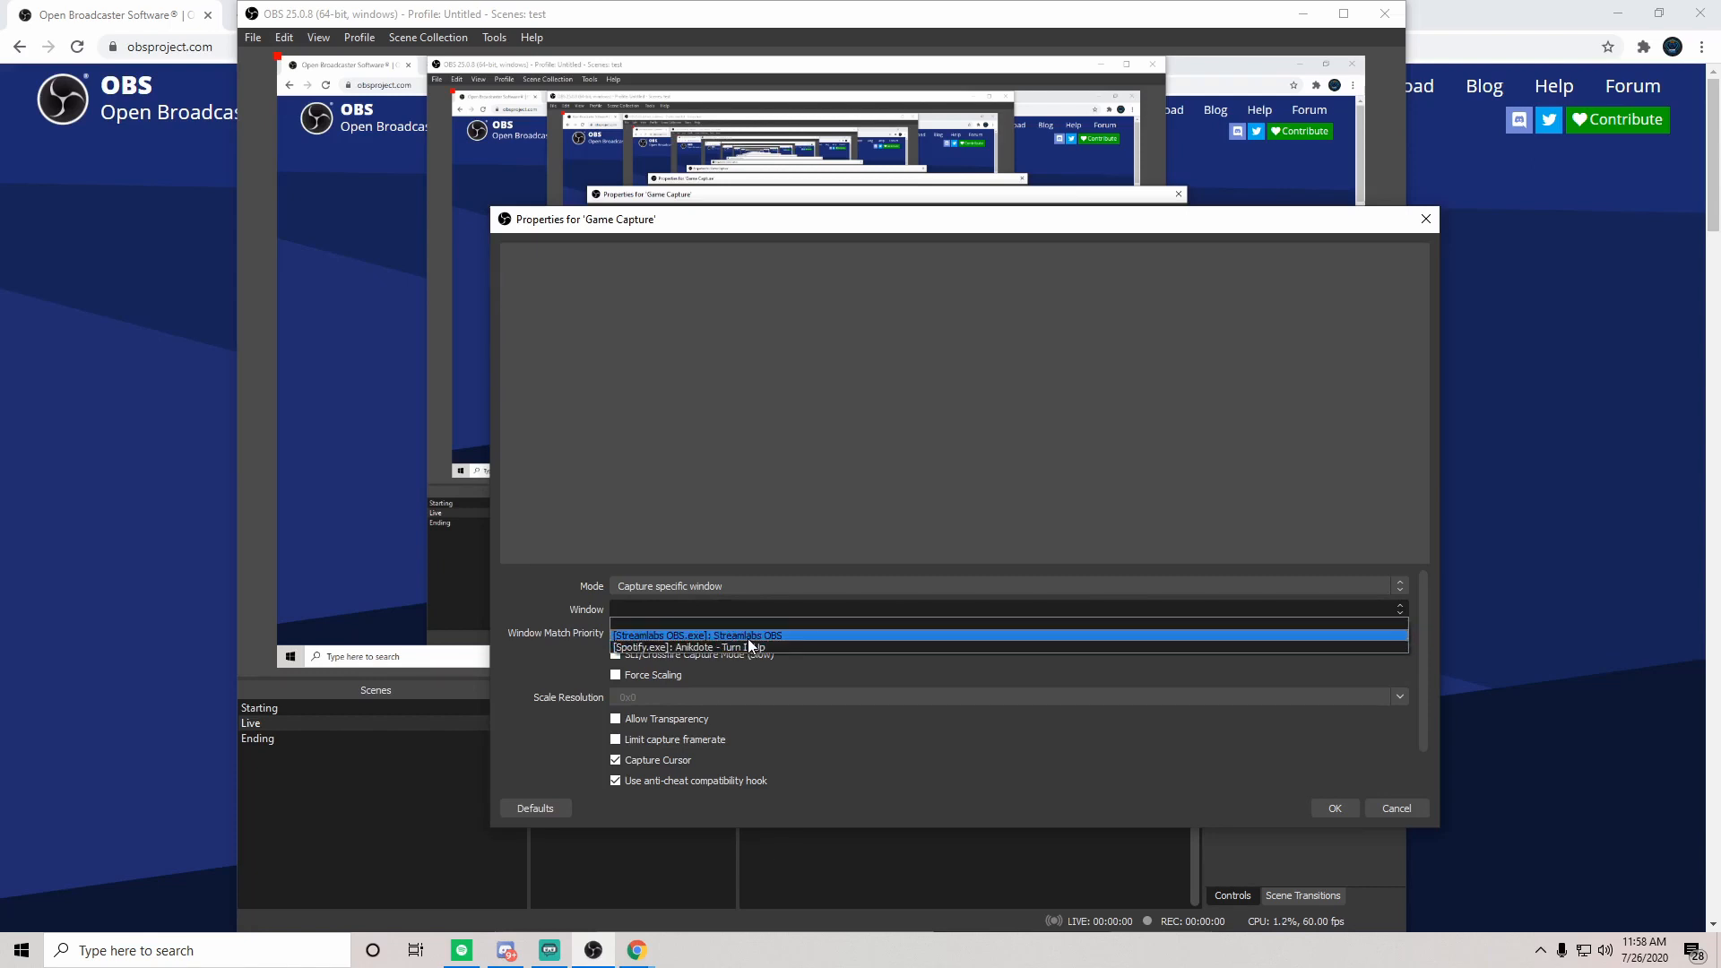
left_click(833, 606)
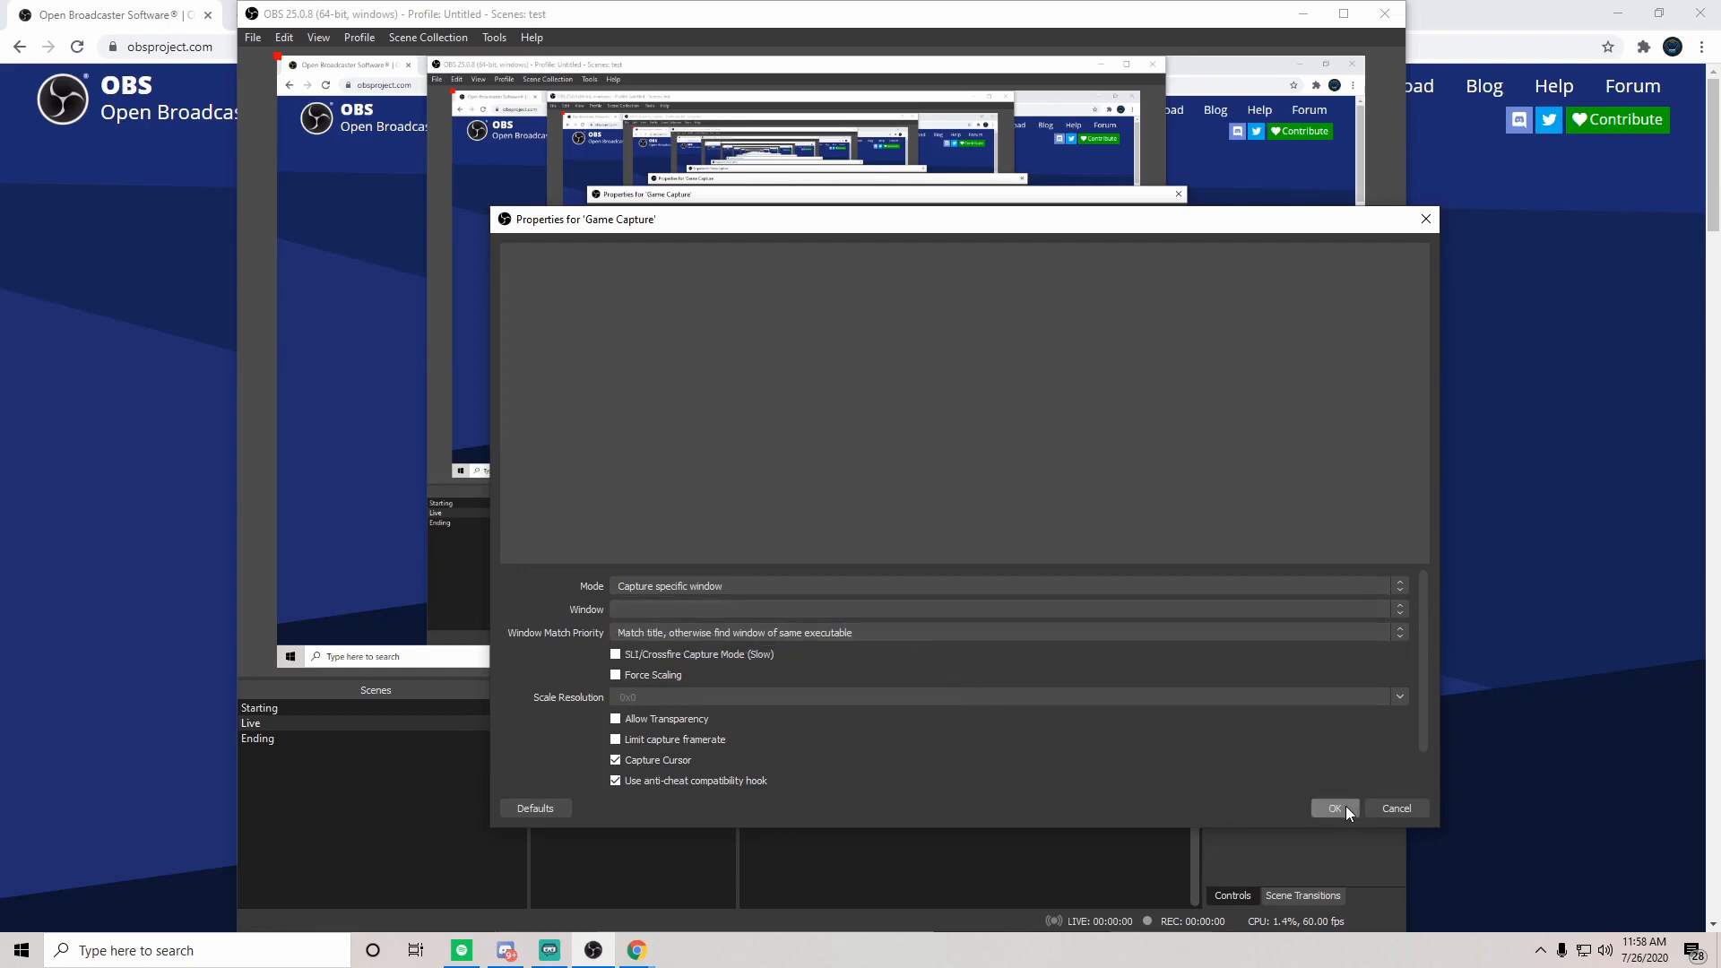
left_click(1389, 806)
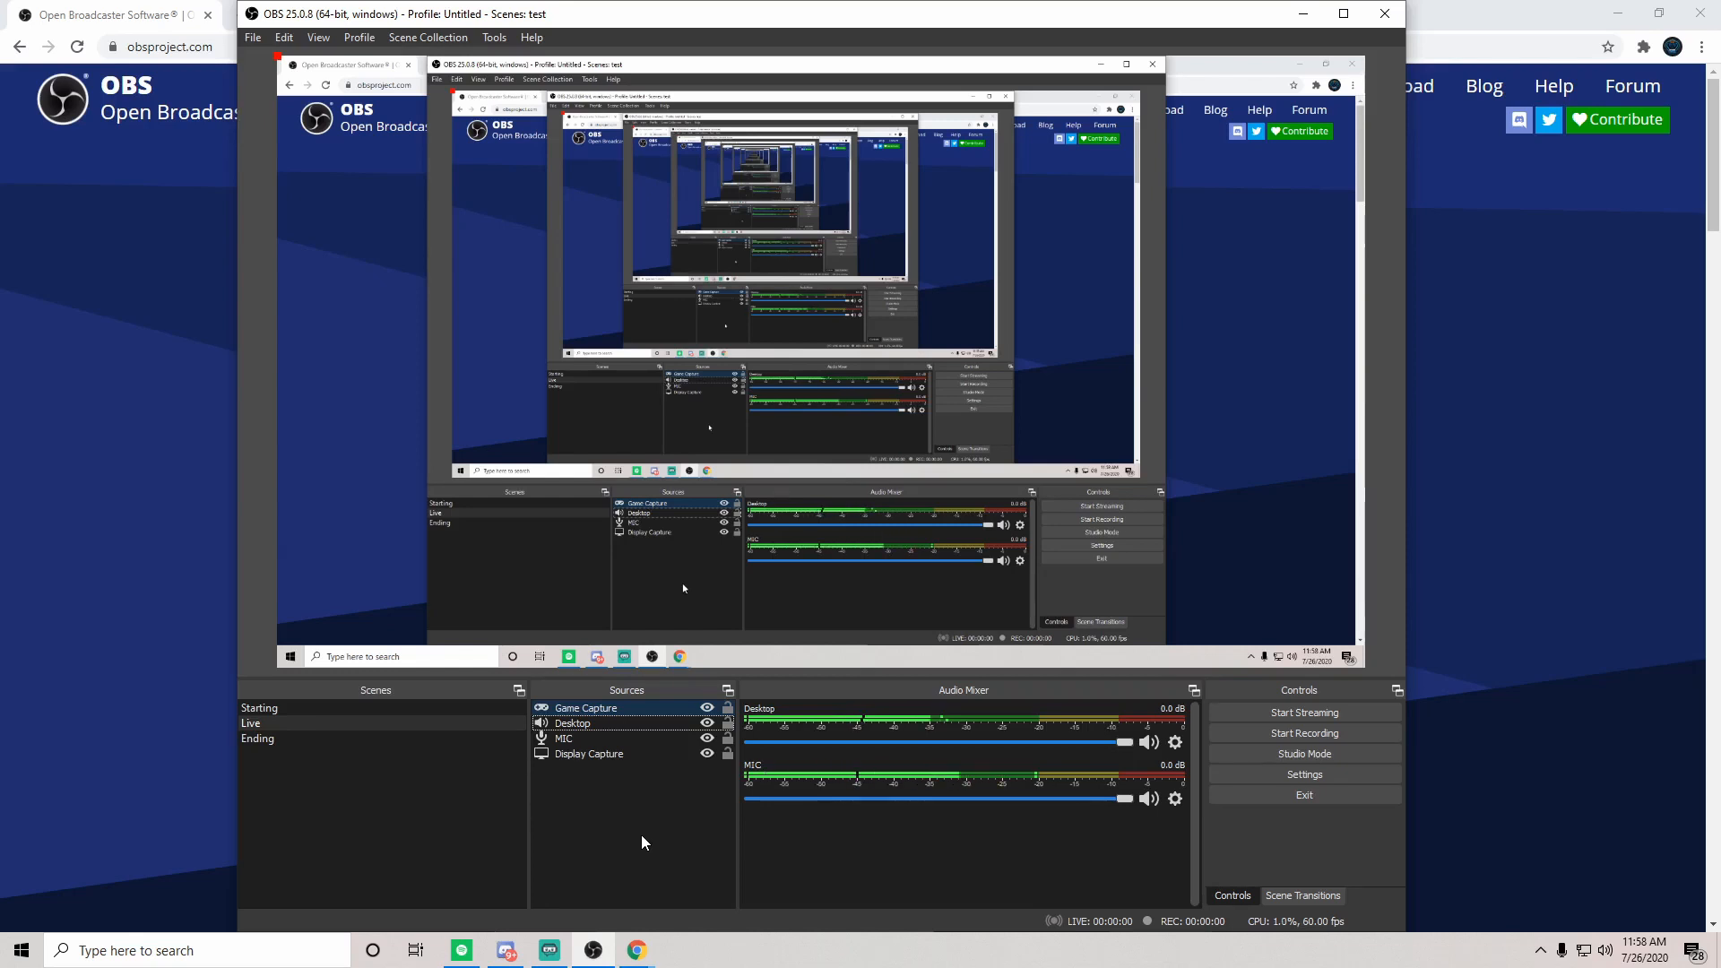
Step: Add a new visible Video Capture Device source under its default name to the Live scene and close its properties without changes
right_click(651, 789)
mouse_move(745, 805)
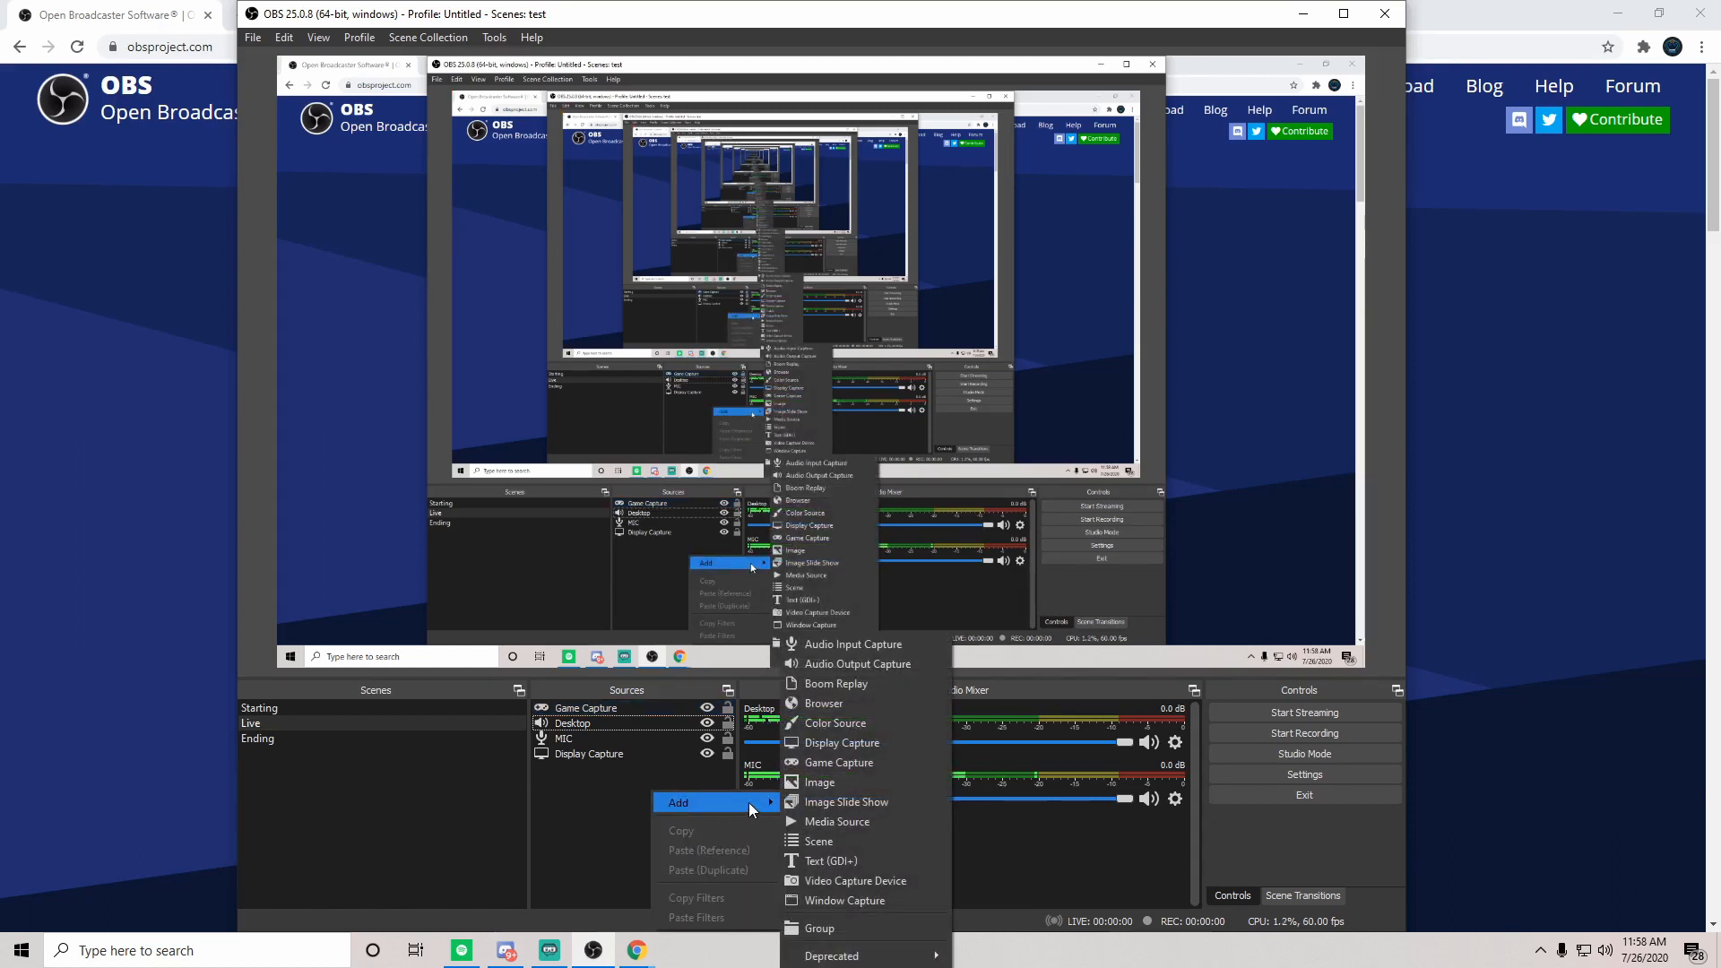
left_click(854, 881)
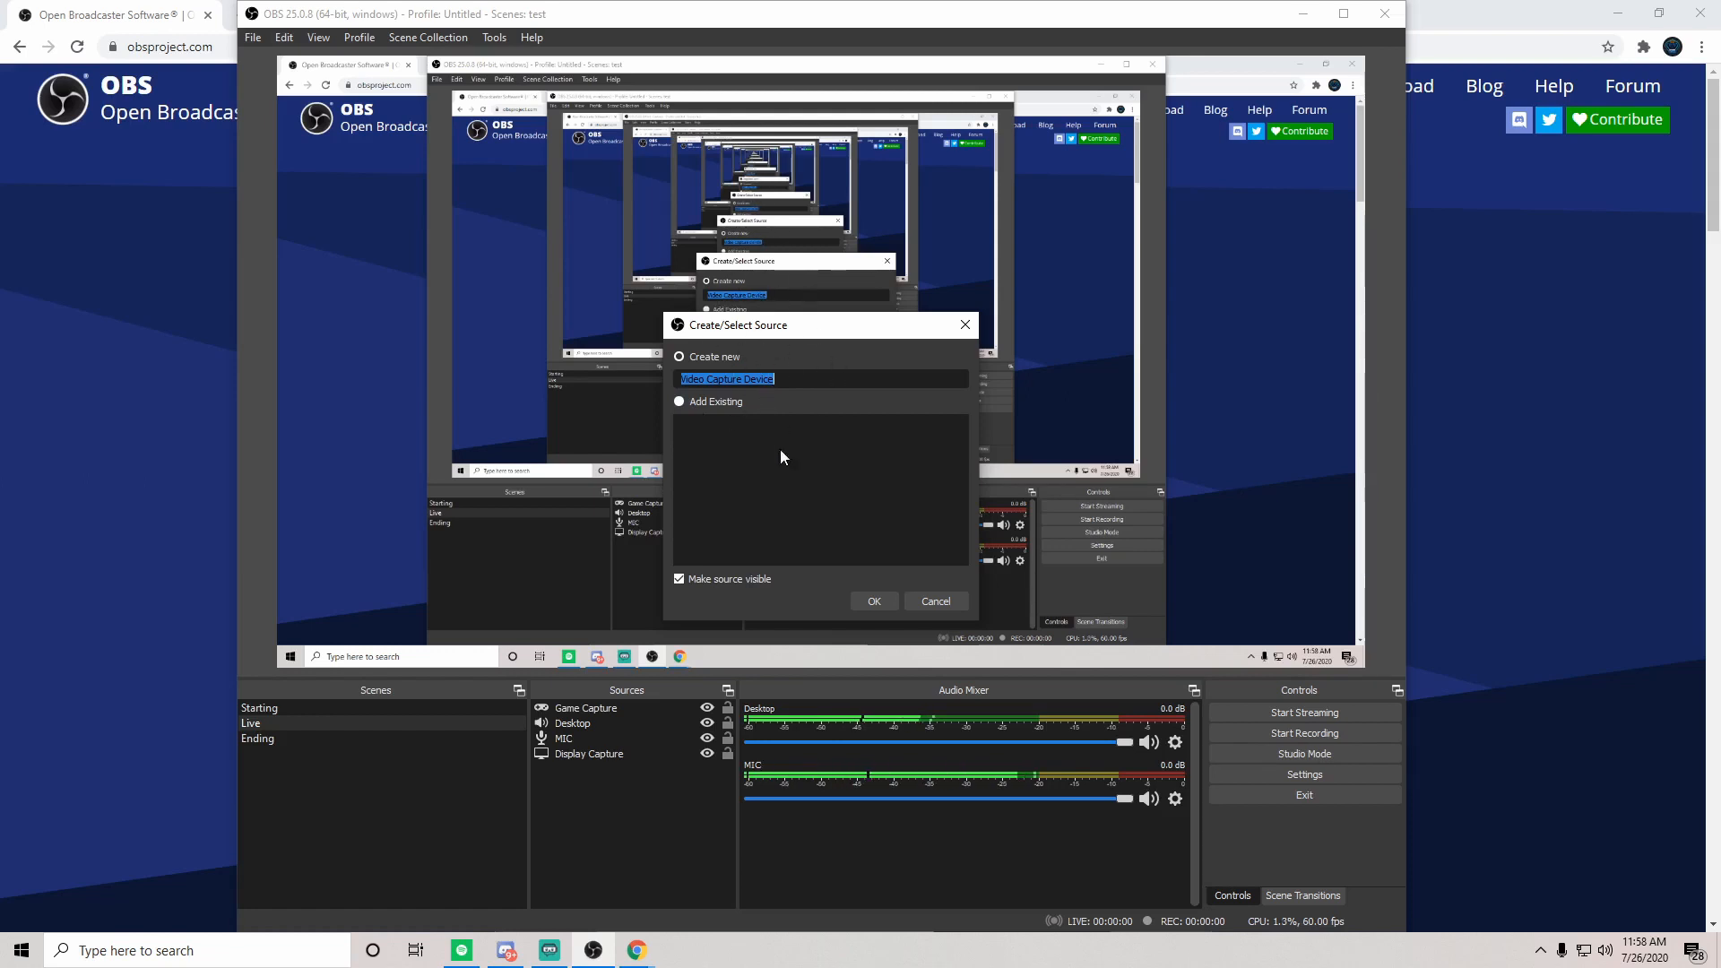
left_click(885, 601)
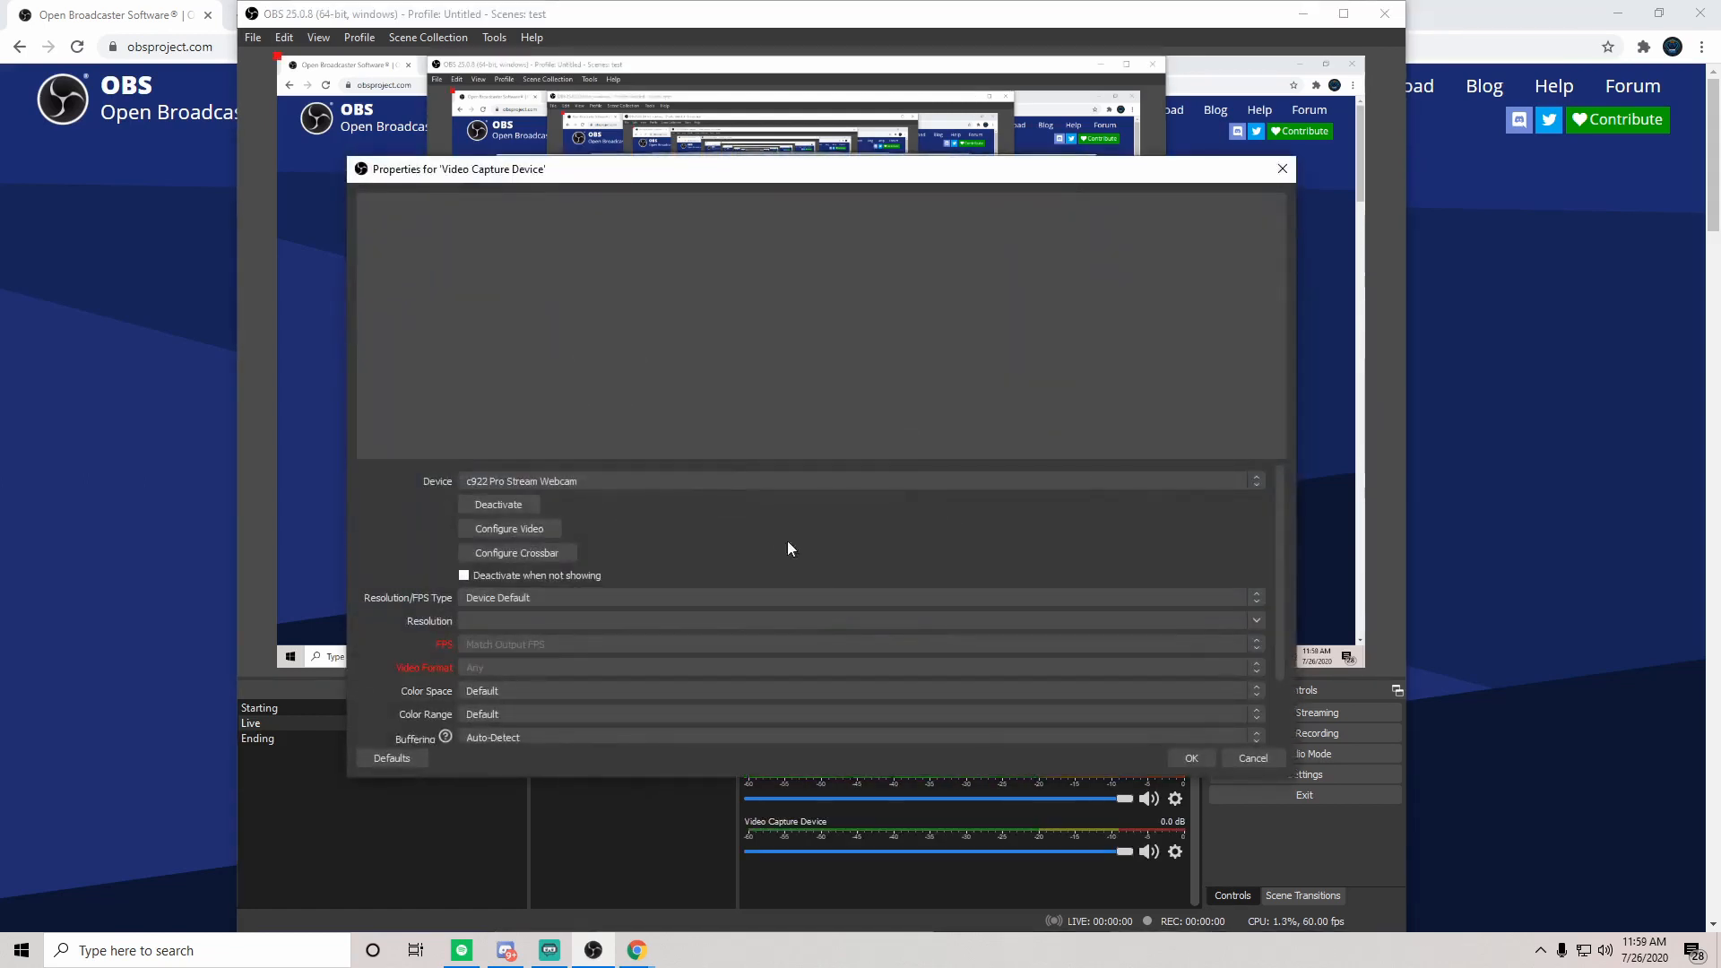
left_click(1251, 758)
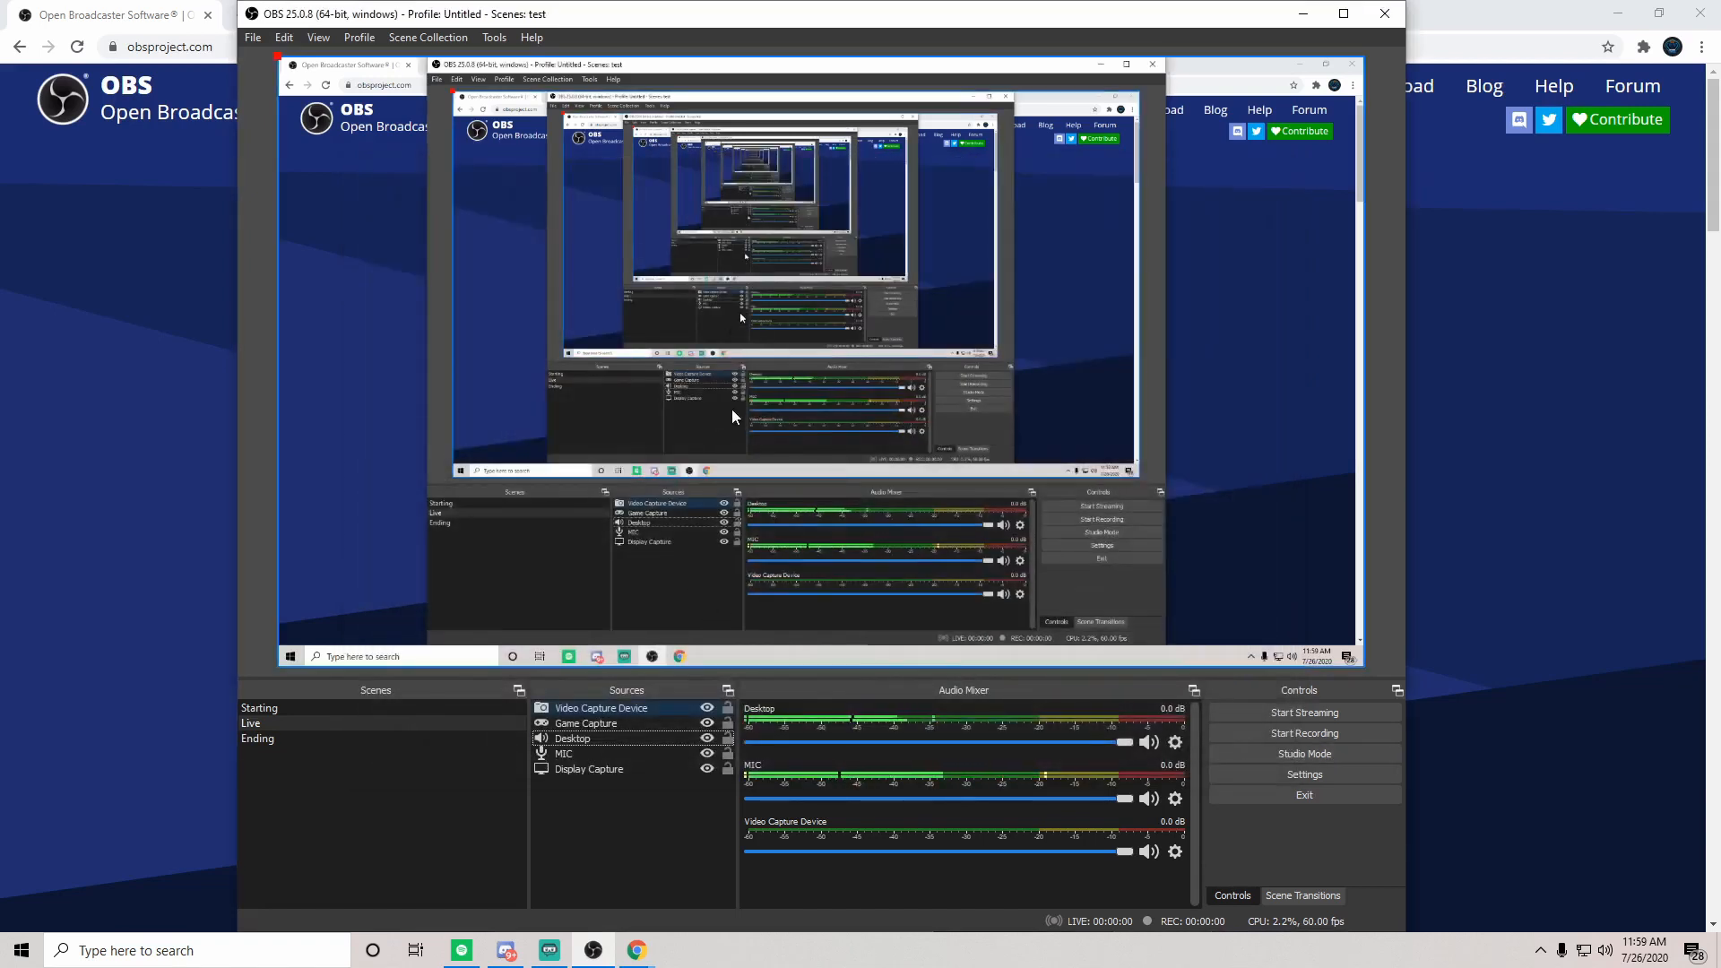